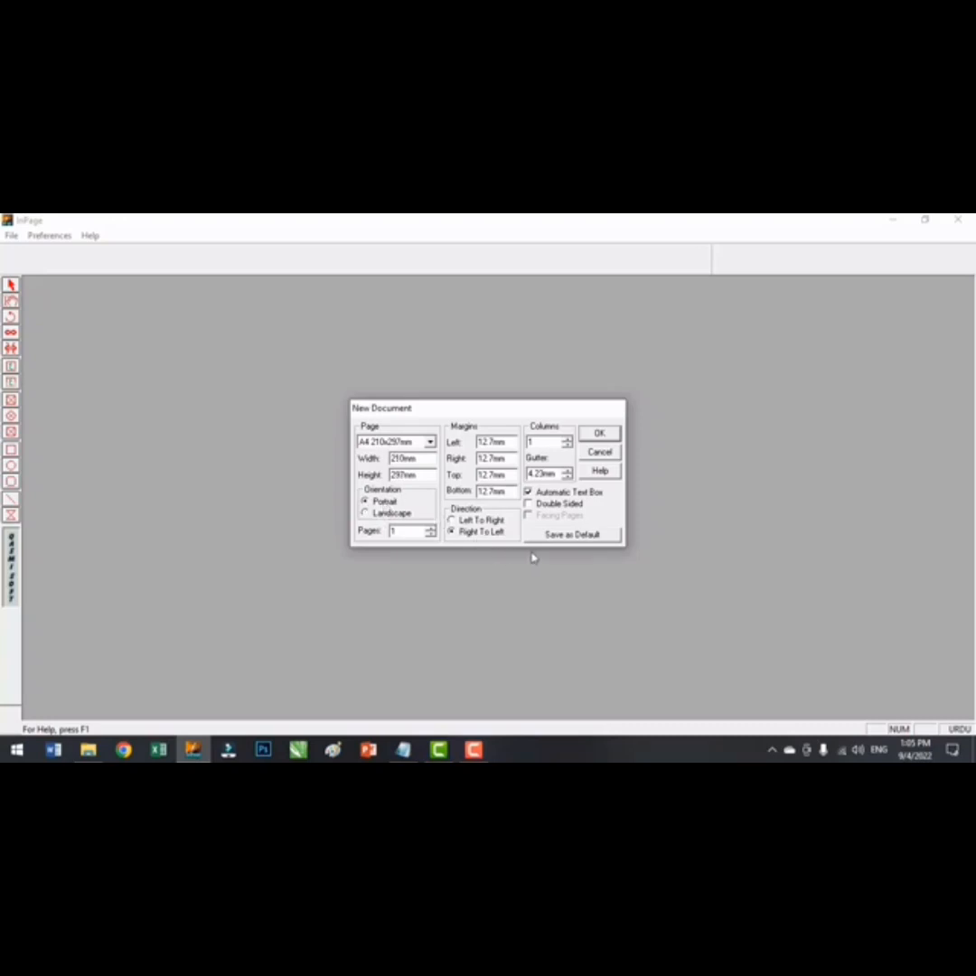
Create a one-page A4 portrait document with right-to-left direction, 12.7 mm margins and an automatic text box
{"action": "left_click", "coordinate": [602, 435]}
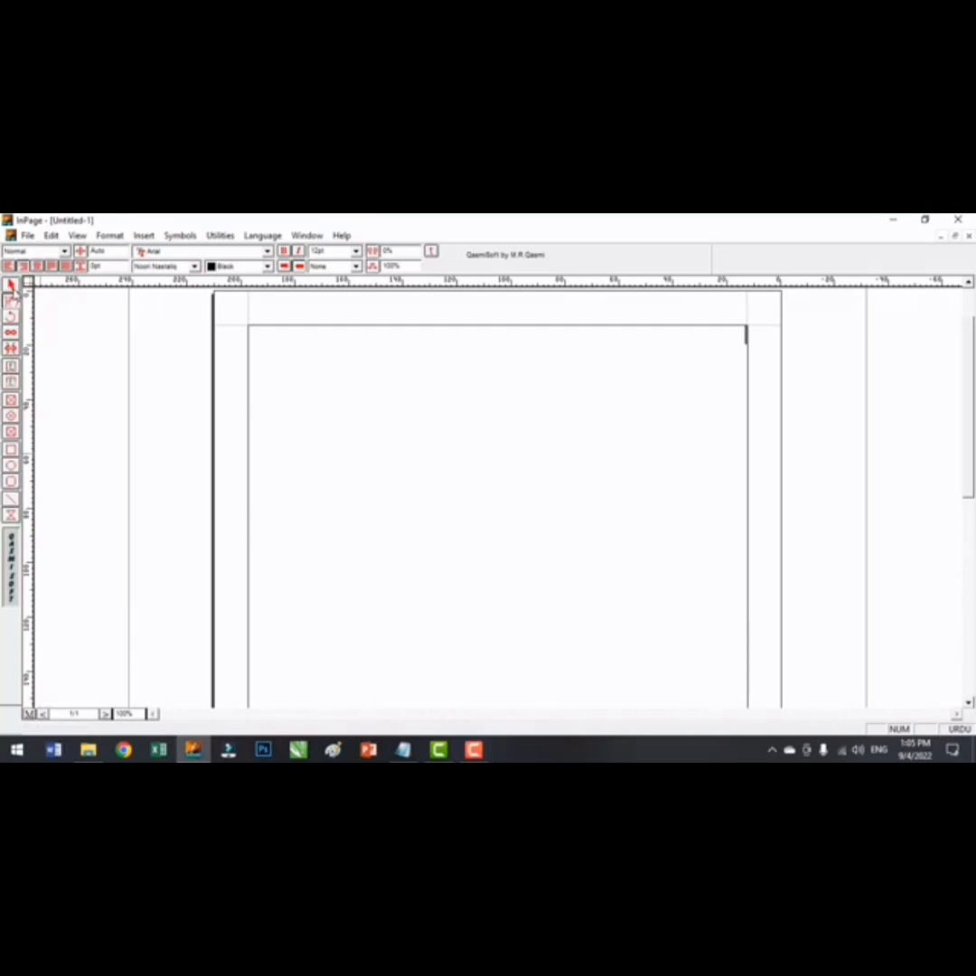
{"action": "left_click", "coordinate": [11, 285]}
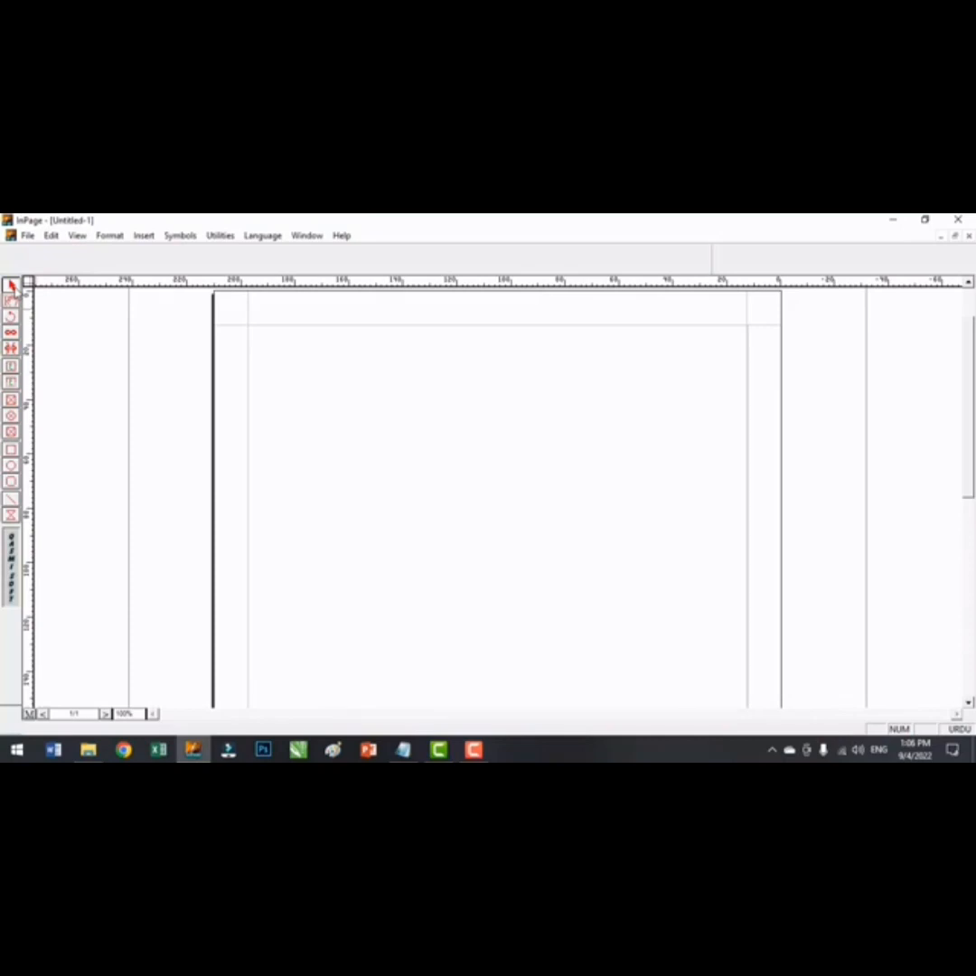
Draw a rectangle about 92 mm wide and 55 mm high in the upper half of the page
{"action": "left_click", "coordinate": [11, 457]}
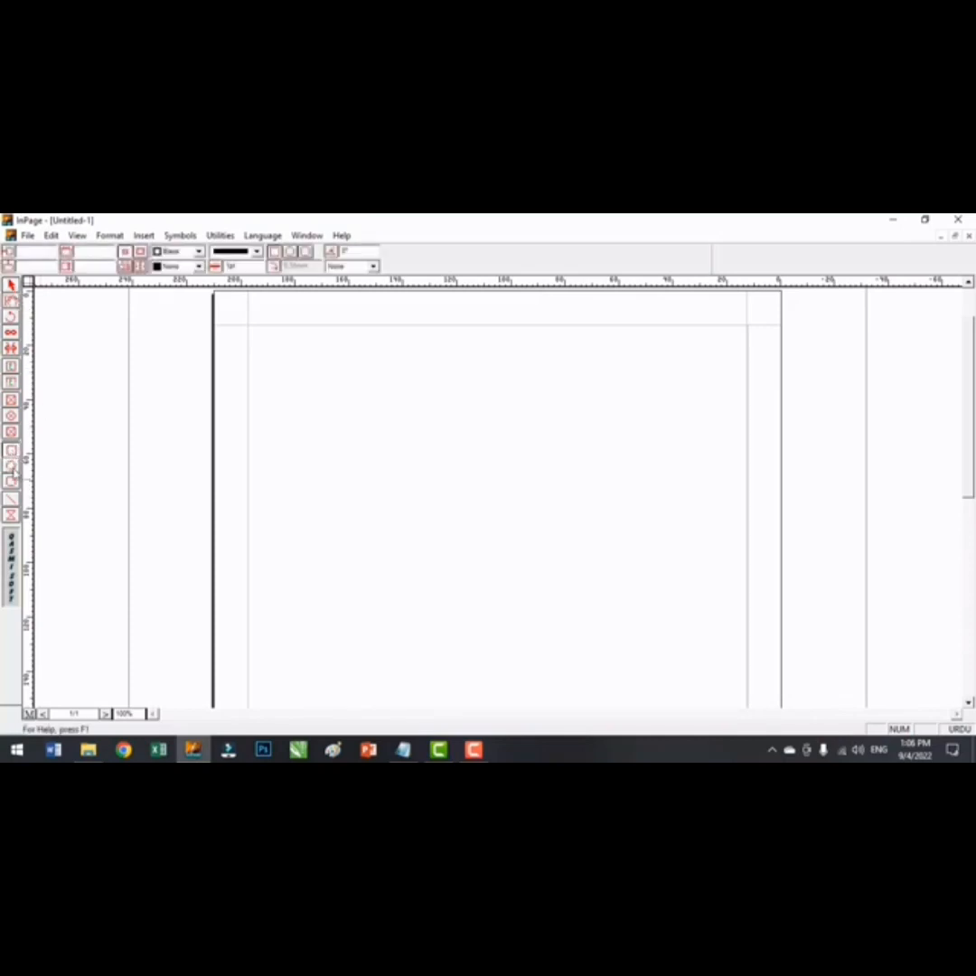
{"action": "left_click", "coordinate": [13, 470]}
{"action": "left_click", "coordinate": [11, 452]}
{"action": "left_click_drag", "start_coordinate": [384, 422], "coordinate": [632, 572]}
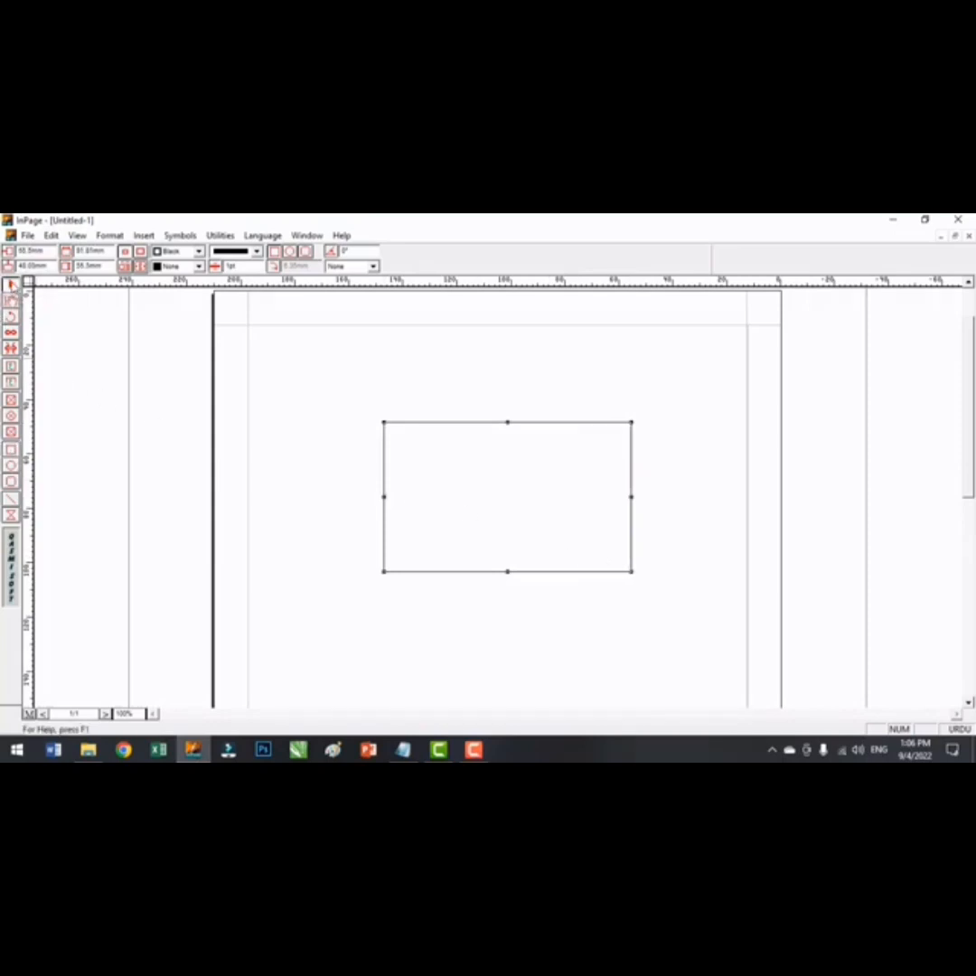
Enlarge the rectangle from its upper-right corner to about 99 mm wide and 58 mm high
{"action": "left_click", "coordinate": [506, 446]}
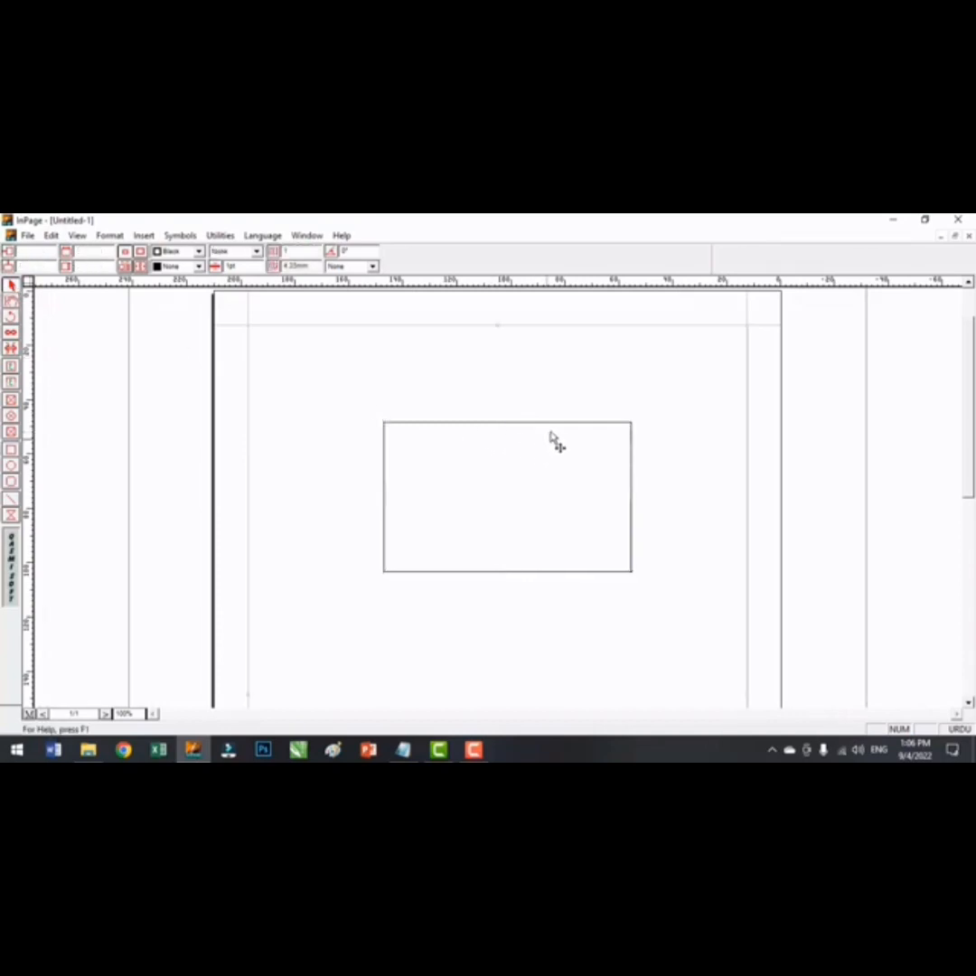
{"action": "left_click", "coordinate": [631, 424]}
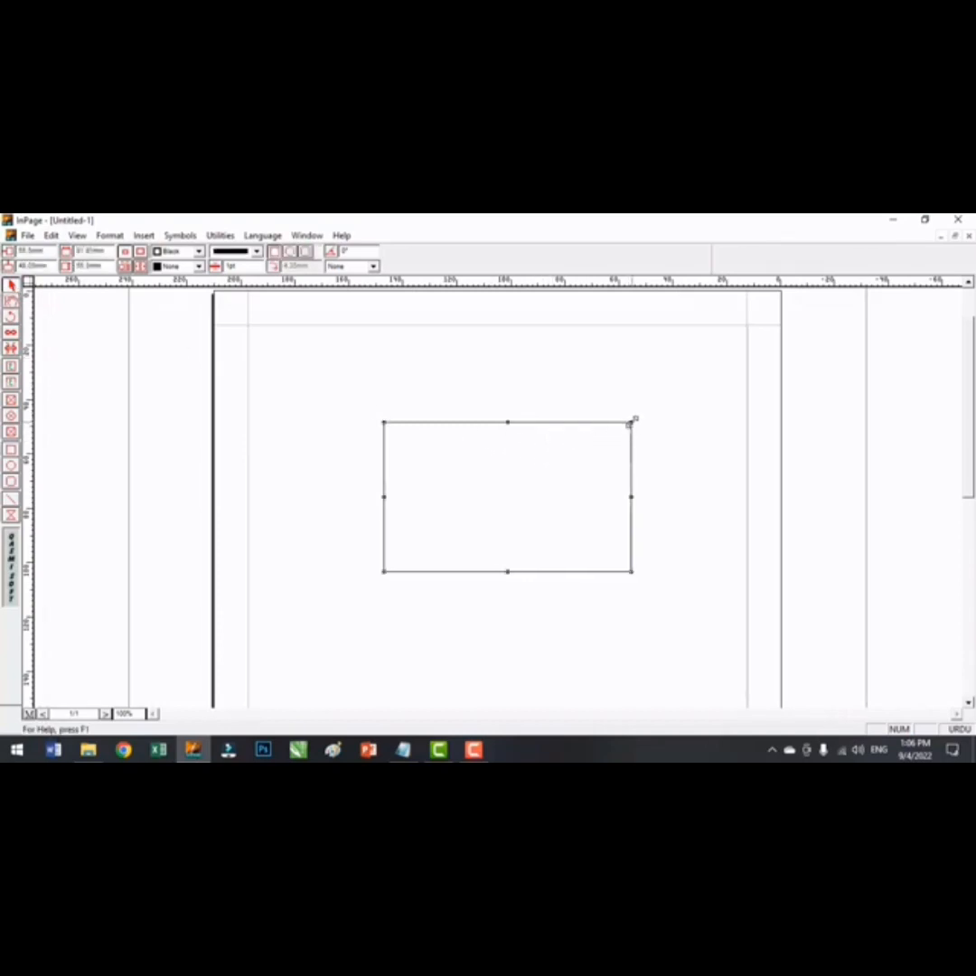
{"action": "left_click_drag", "start_coordinate": [631, 421], "coordinate": [650, 413]}
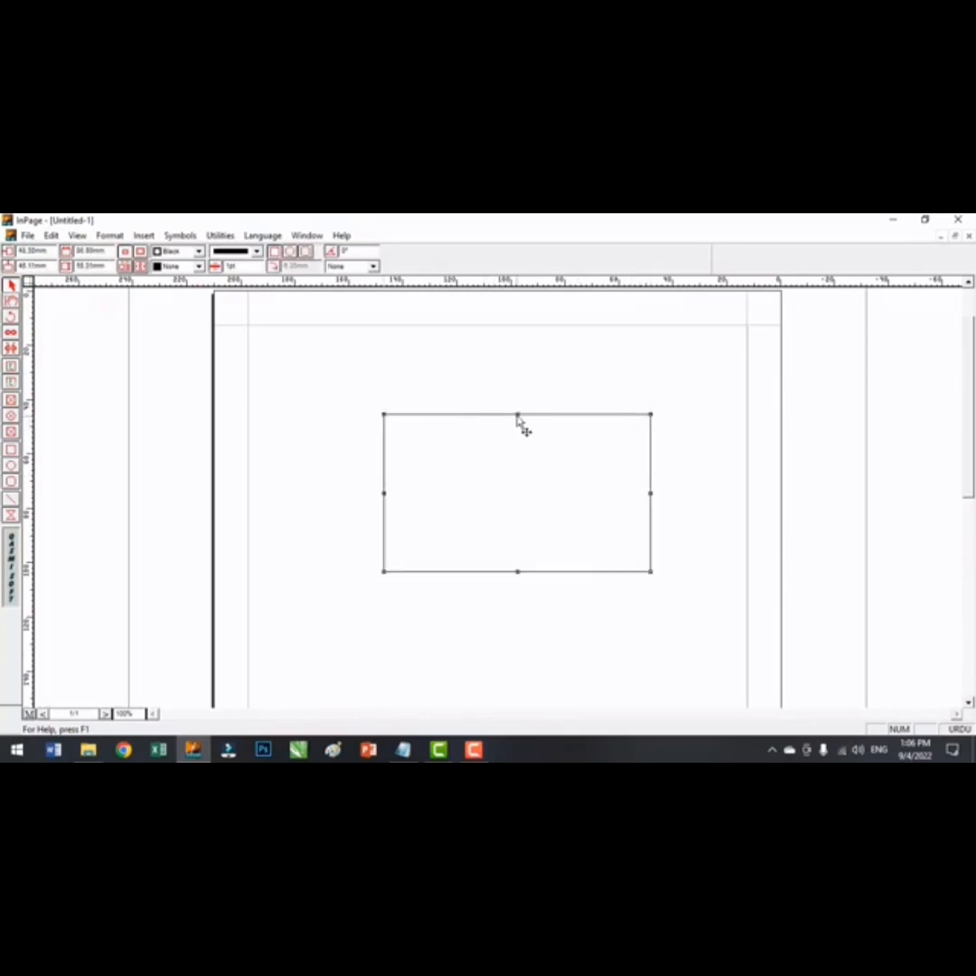
Move the rectangle towards the upper-left part of the page and delete it
{"action": "left_click_drag", "start_coordinate": [517, 427], "coordinate": [409, 383]}
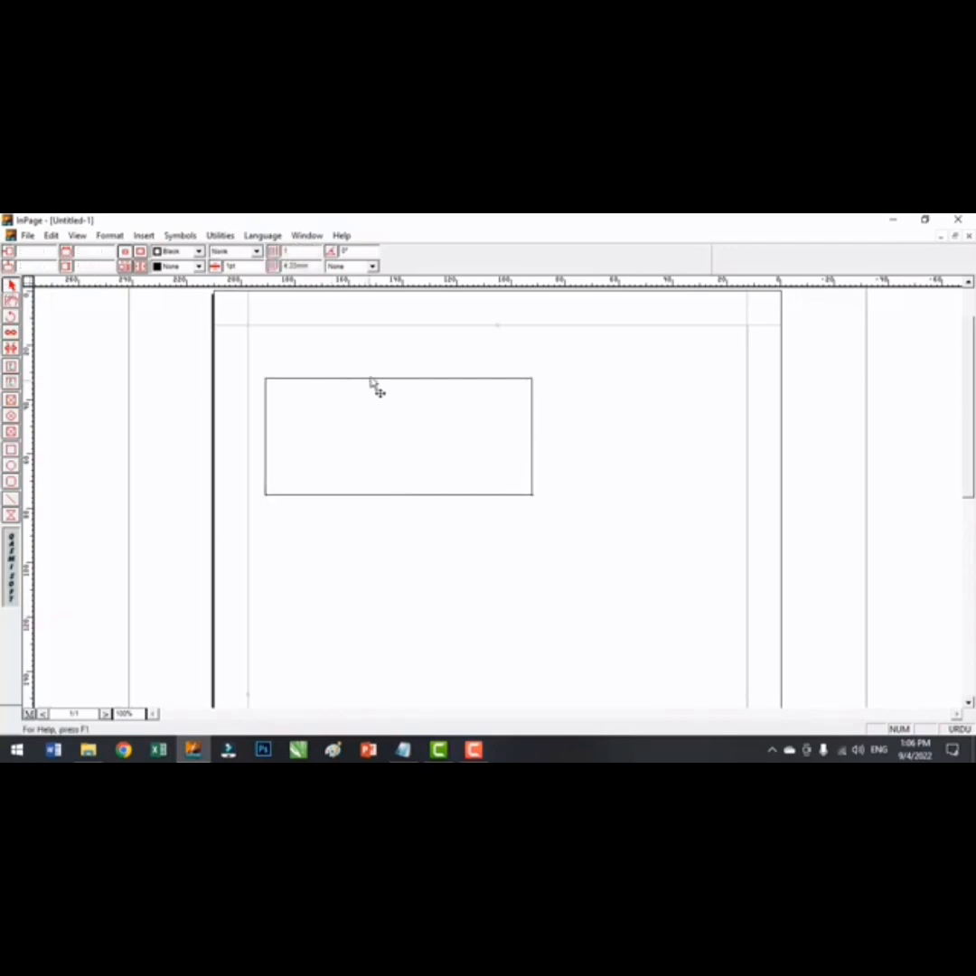
{"action": "key", "text": "Delete"}
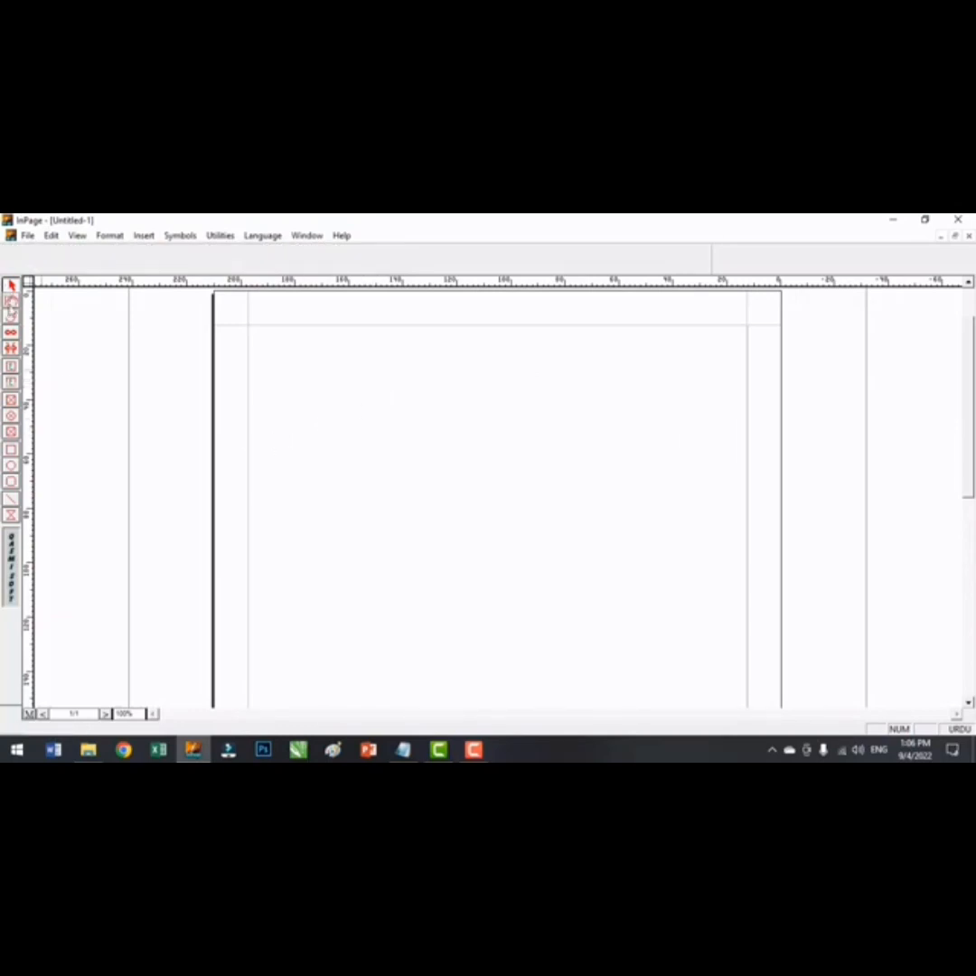
Enter a short line of sample Urdu text at the start of the page's text box
{"action": "left_click", "coordinate": [13, 304]}
{"action": "left_click", "coordinate": [741, 345]}
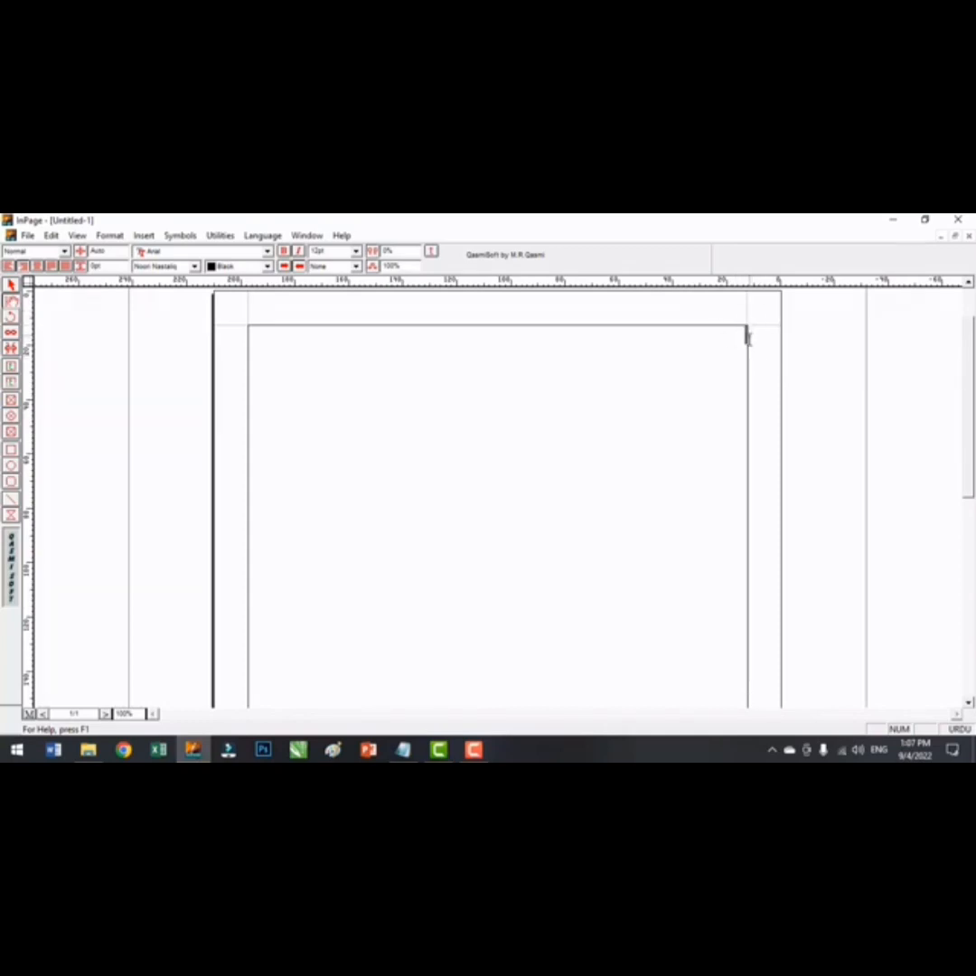
{"action": "type", "text": "سیبسیبسیب"}
{"action": "left_click", "coordinate": [11, 288]}
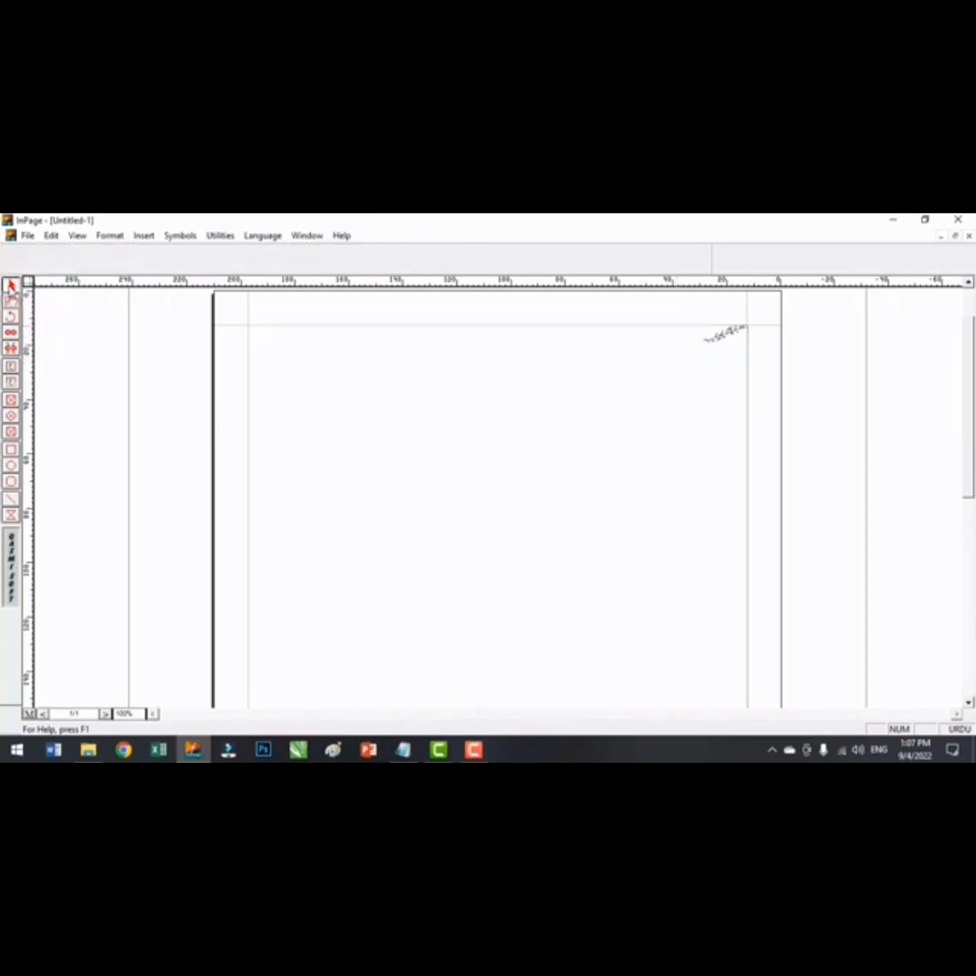
{"action": "left_click", "coordinate": [737, 349]}
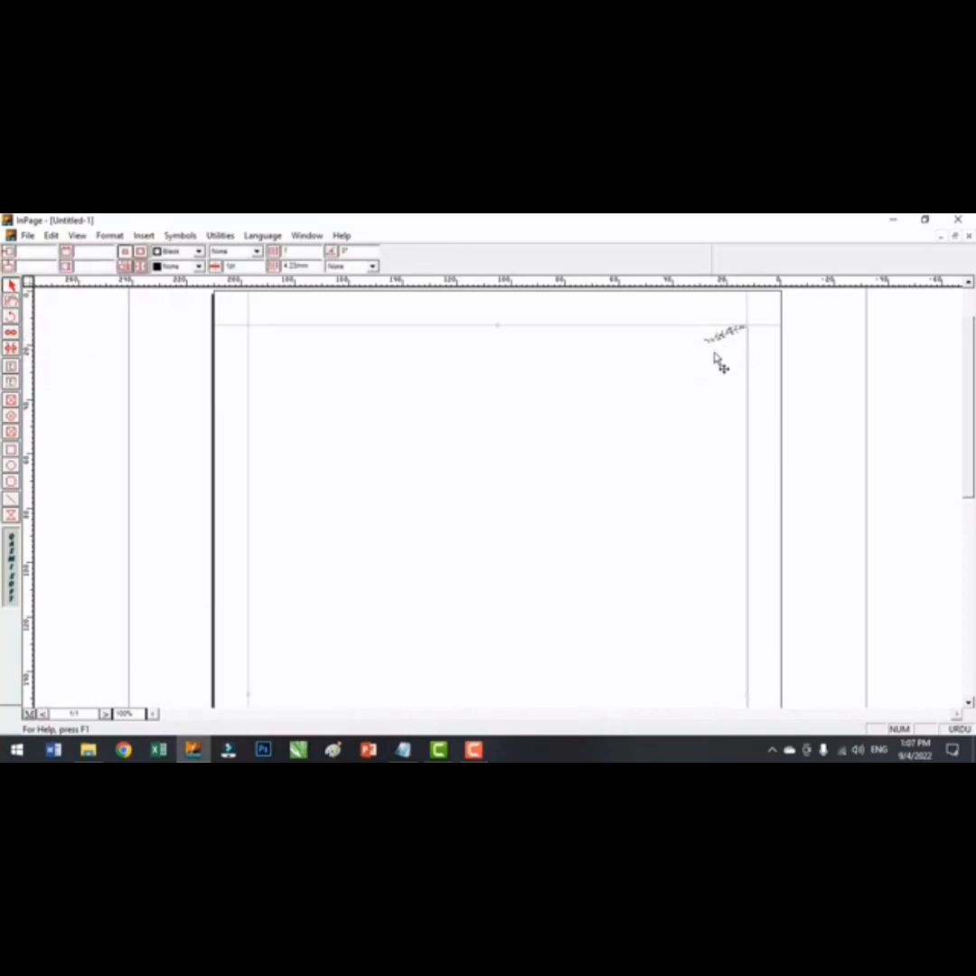
Set the sample text's size to 60pt and make it bold
{"action": "left_click", "coordinate": [11, 300]}
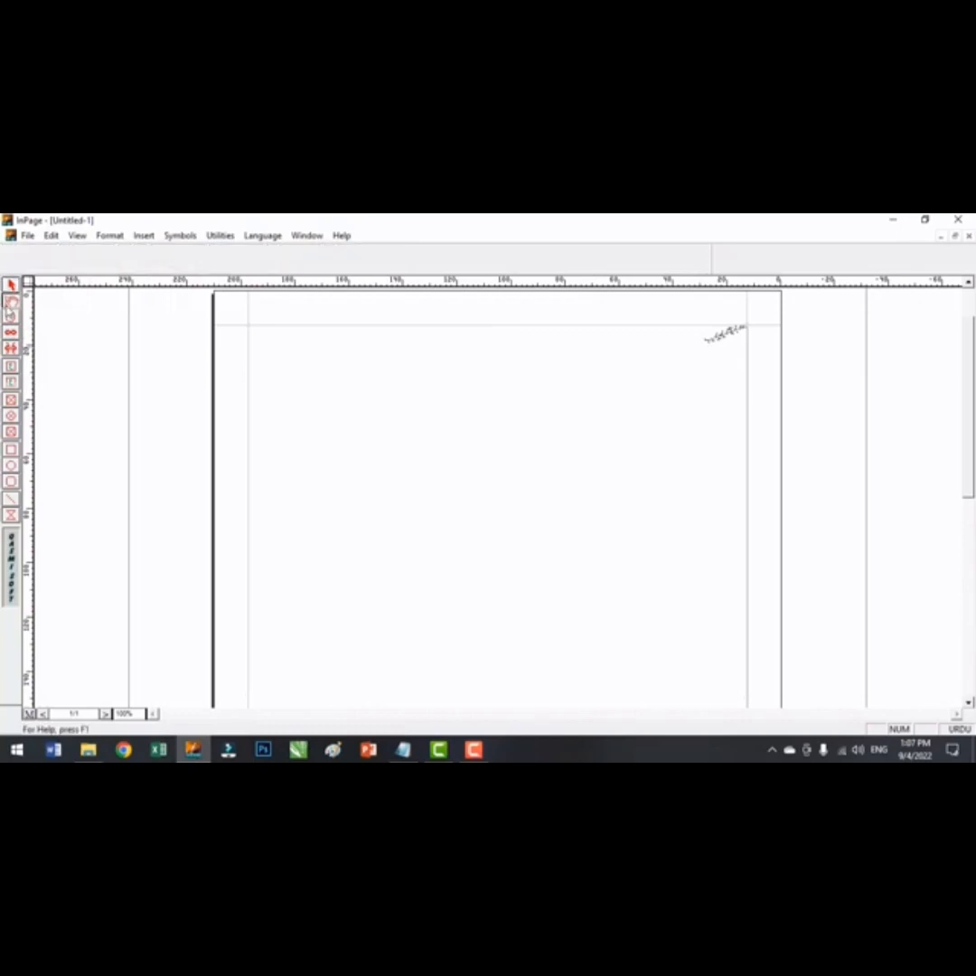
{"action": "left_click", "coordinate": [687, 348]}
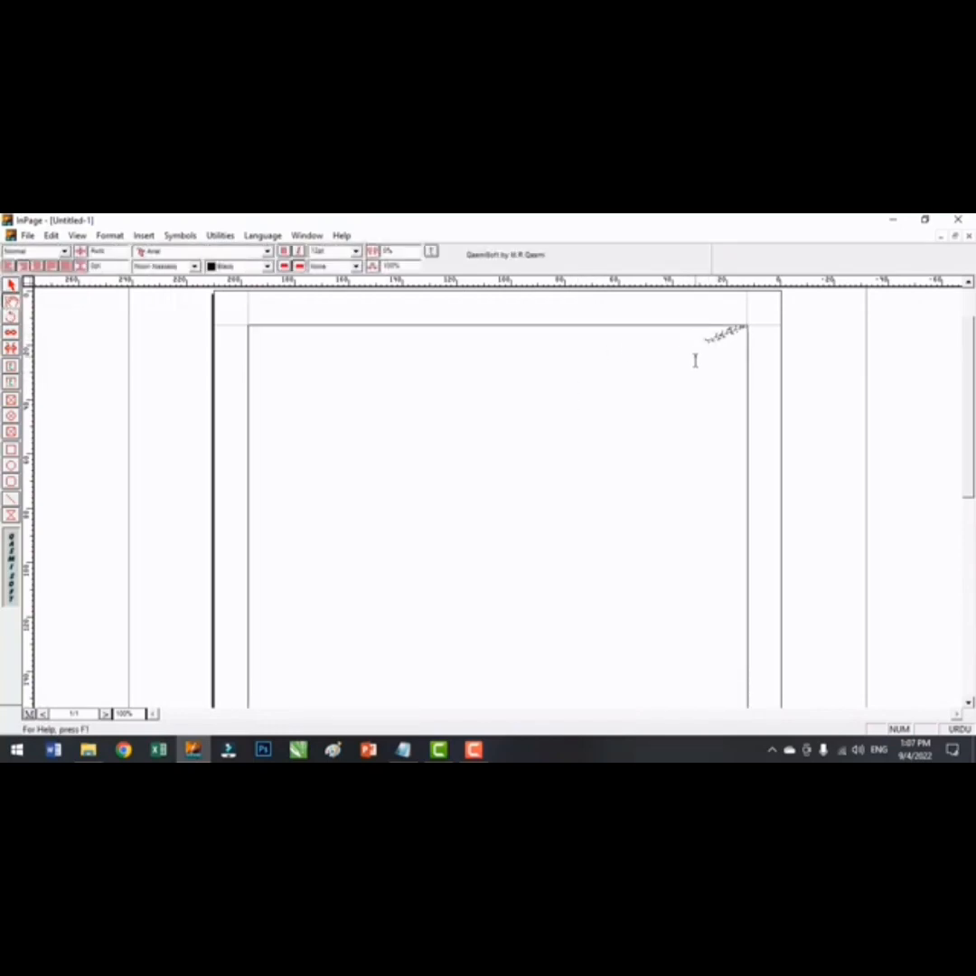
{"action": "left_click_drag", "start_coordinate": [702, 337], "coordinate": [749, 336]}
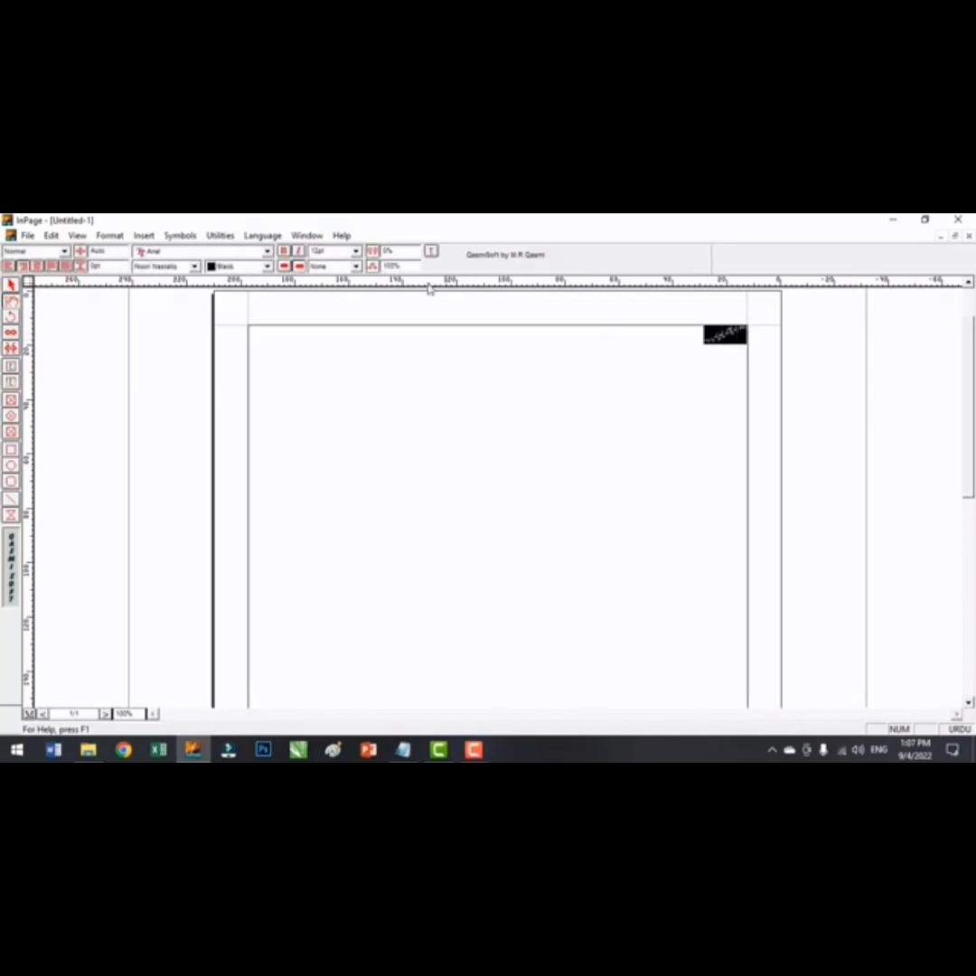
{"action": "left_click", "coordinate": [356, 250]}
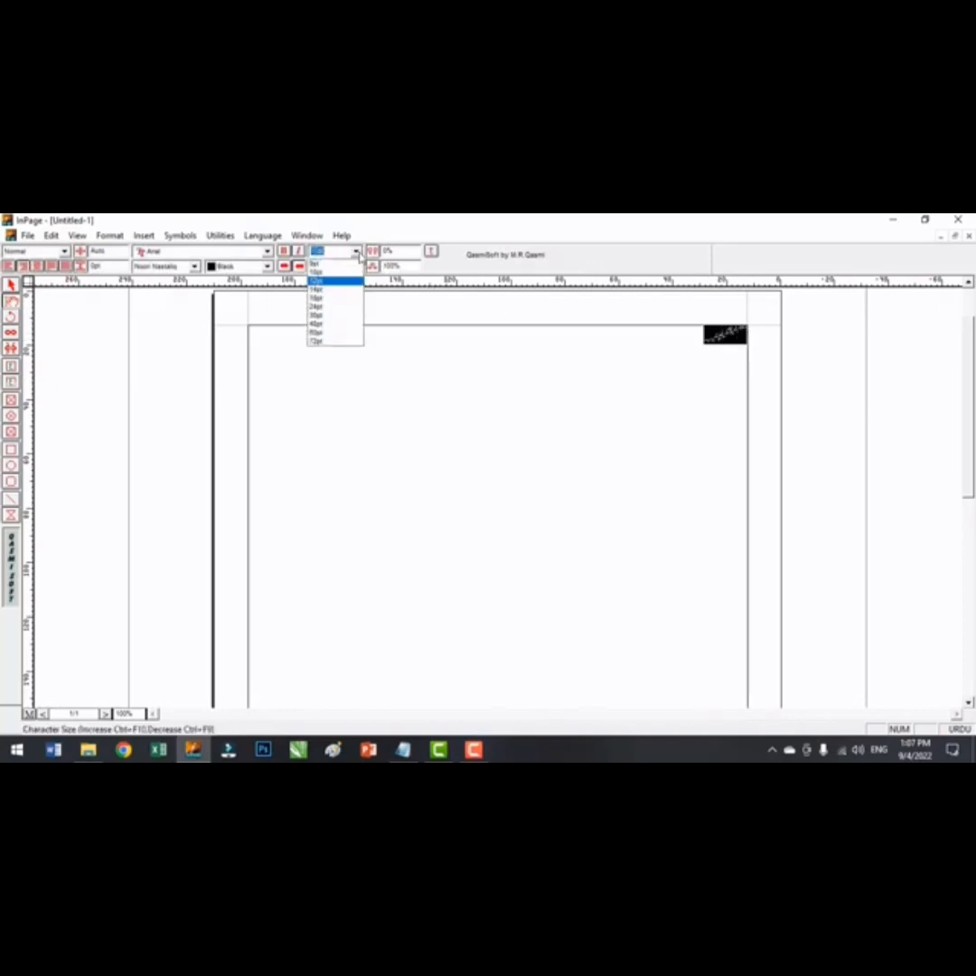
{"action": "left_click", "coordinate": [325, 331]}
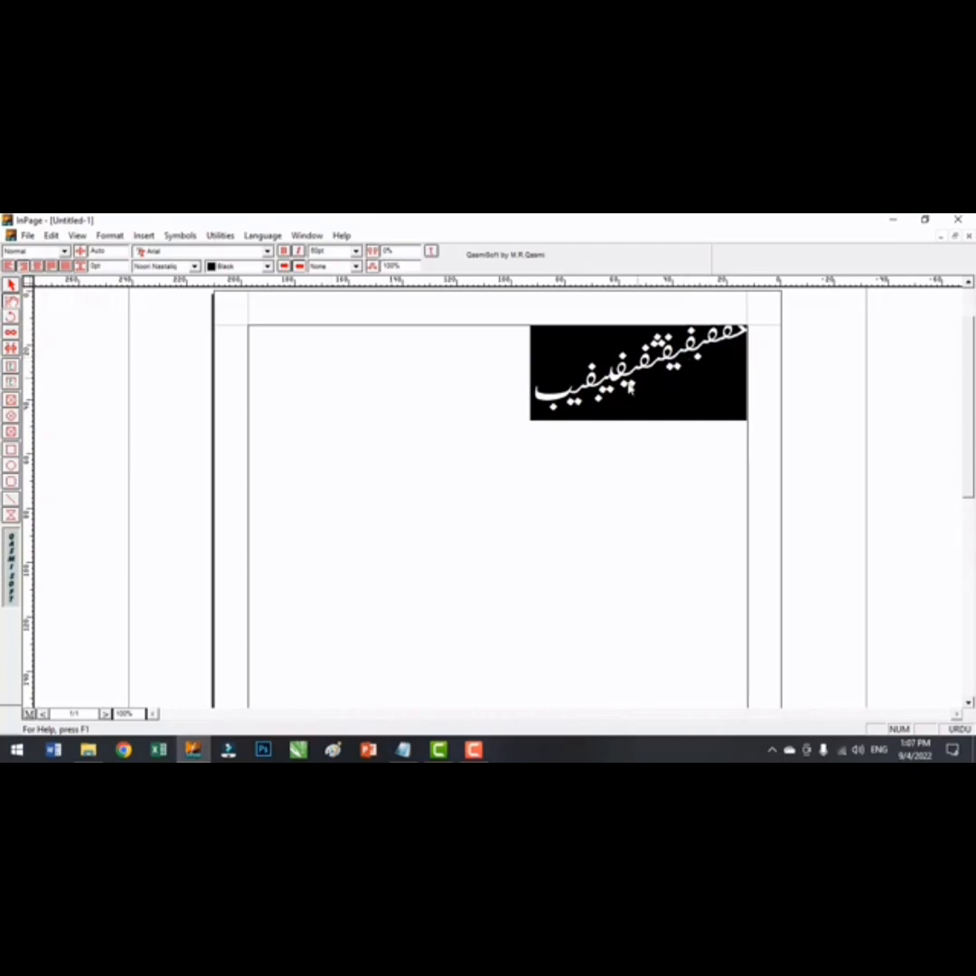
{"action": "left_click", "coordinate": [285, 251]}
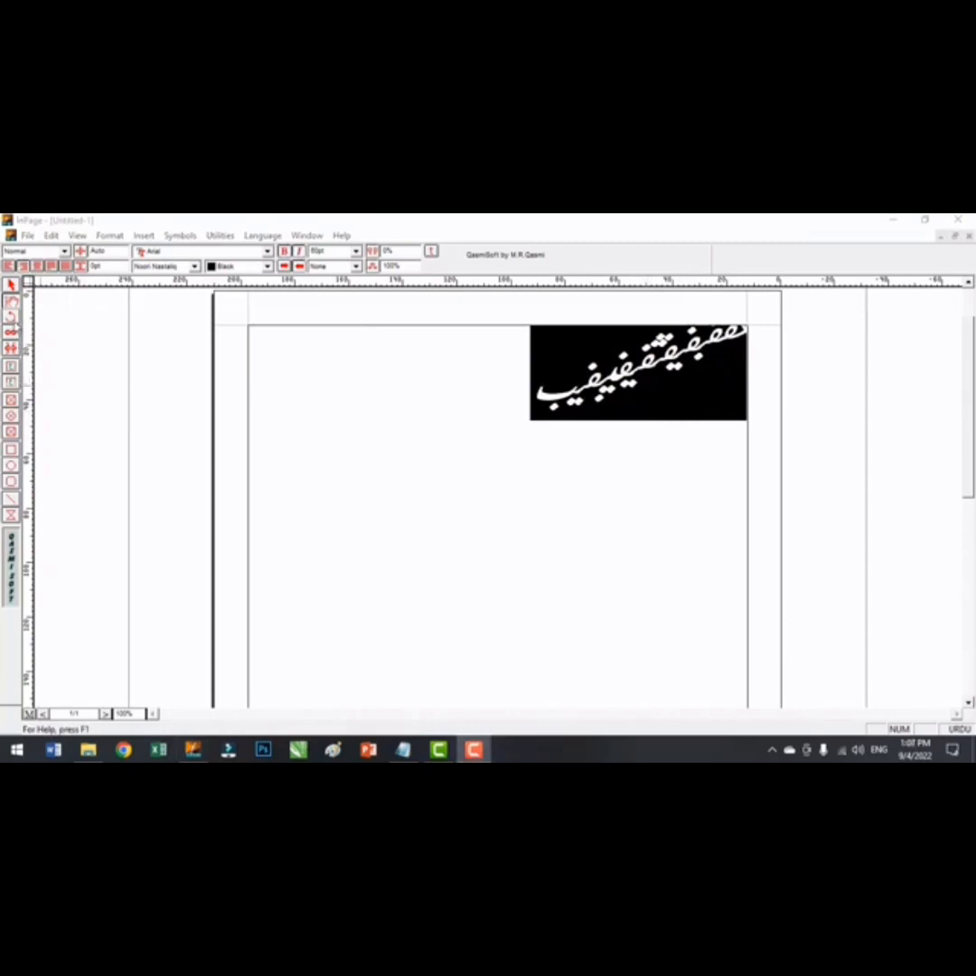
Draw a rectangle about 83 mm wide and 47 mm high below the large Urdu text
{"action": "left_click", "coordinate": [12, 319]}
{"action": "left_click", "coordinate": [12, 318]}
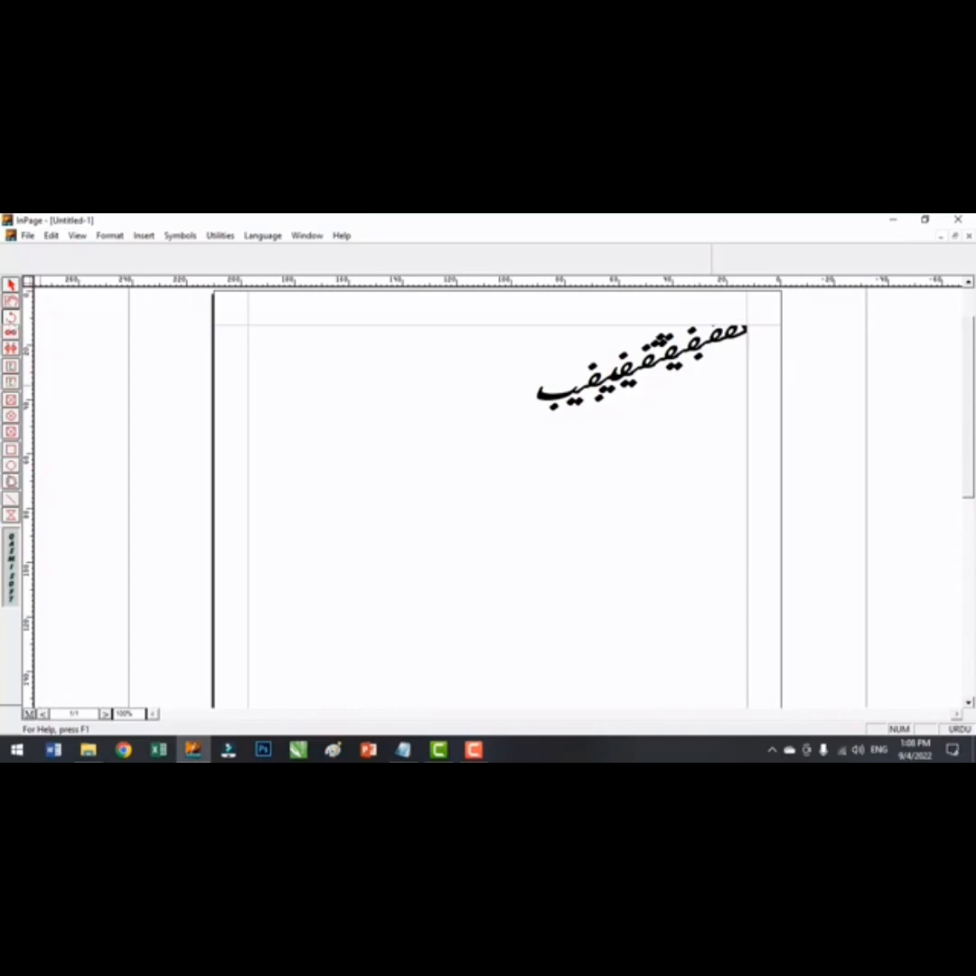
{"action": "left_click", "coordinate": [11, 382]}
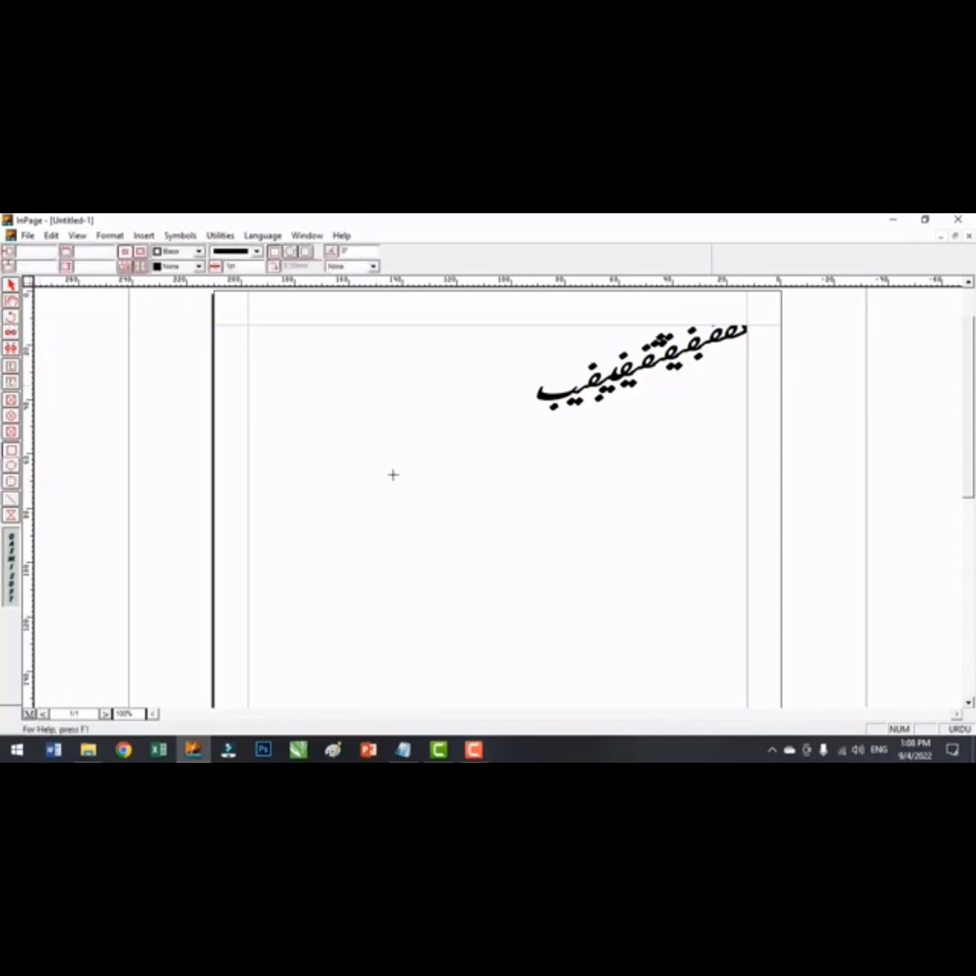
{"action": "left_click_drag", "start_coordinate": [379, 459], "coordinate": [602, 584]}
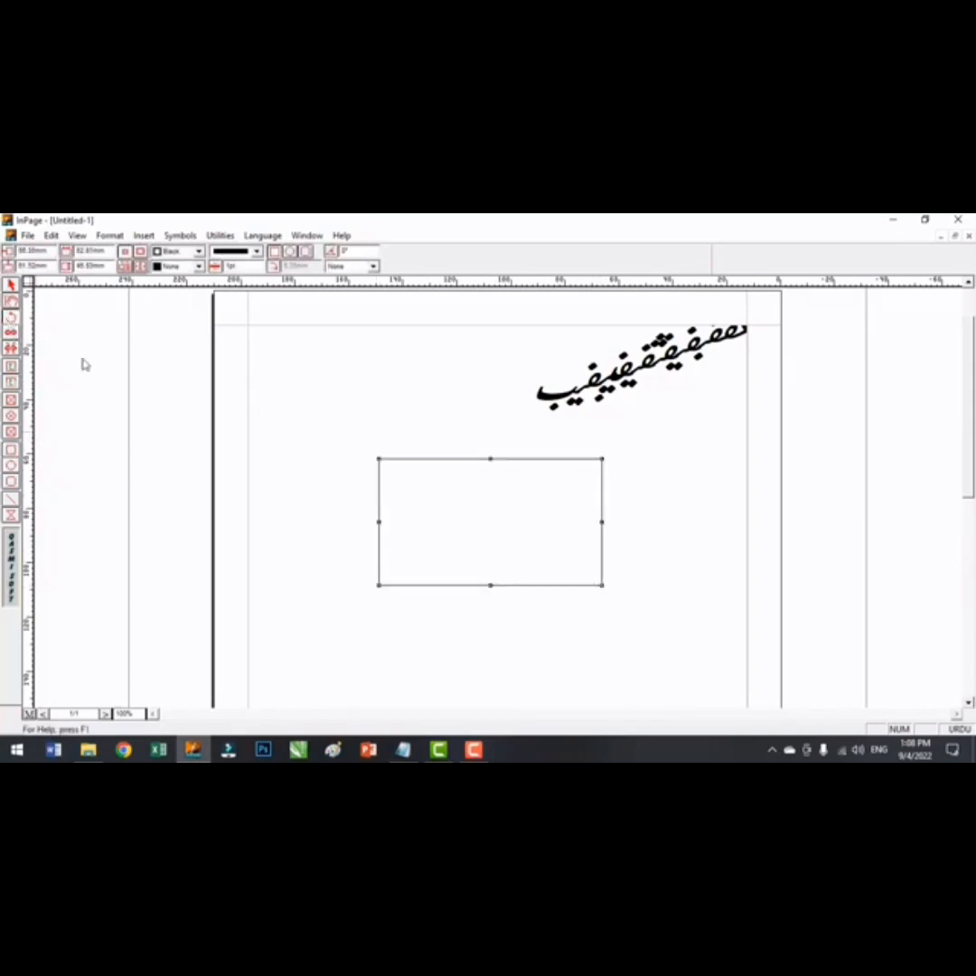
Rotate the rectangle freely with the rotation tool to an angle of about 212°
{"action": "mouse_move", "coordinate": [466, 480]}
{"action": "left_mouse_down"}
{"action": "mouse_move", "coordinate": [488, 506]}
{"action": "mouse_move", "coordinate": [492, 585]}
{"action": "mouse_move", "coordinate": [444, 552]}
{"action": "mouse_move", "coordinate": [463, 485]}
{"action": "left_mouse_up"}
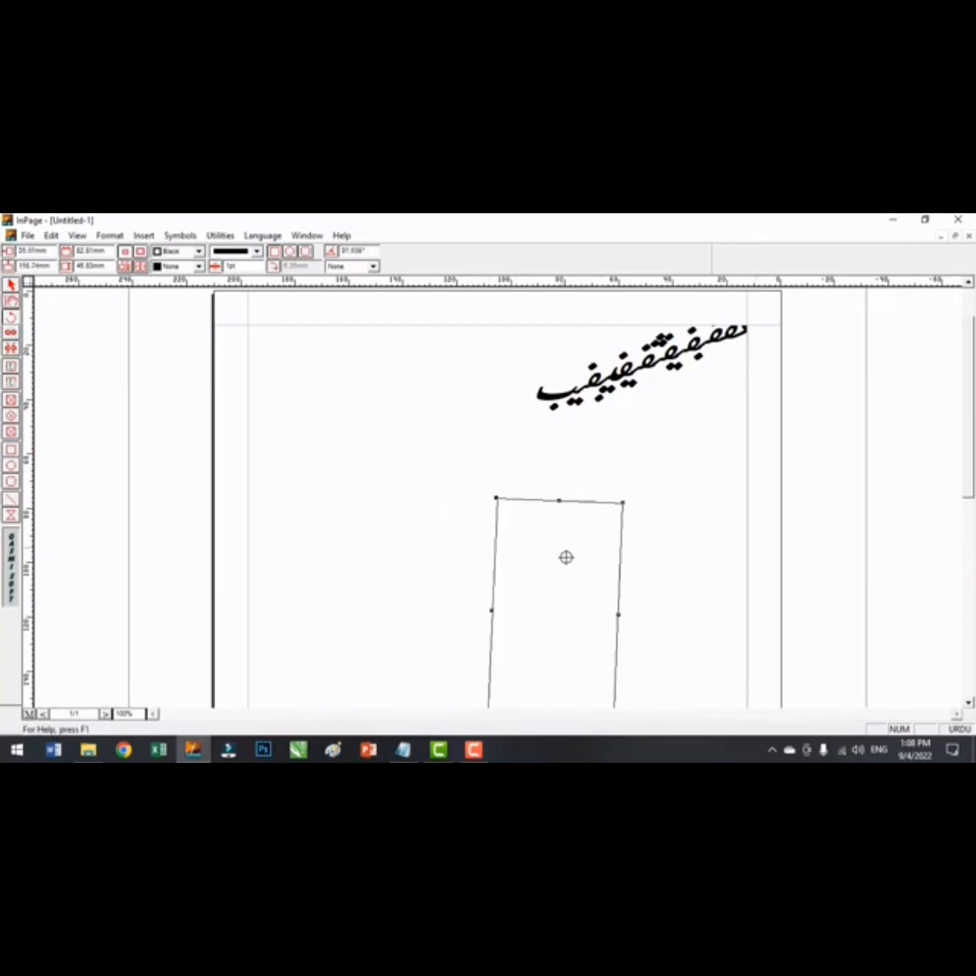
{"action": "left_click_drag", "start_coordinate": [567, 589], "coordinate": [508, 577]}
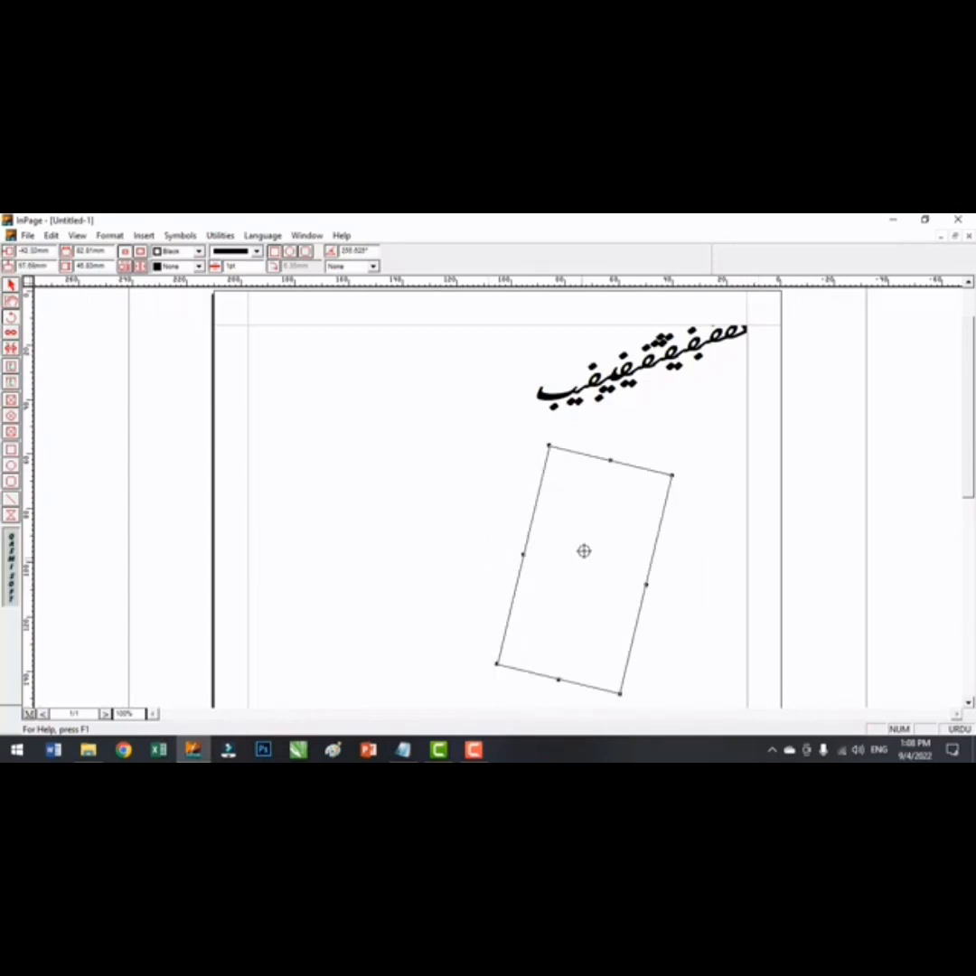
{"action": "left_click_drag", "start_coordinate": [592, 516], "coordinate": [635, 525]}
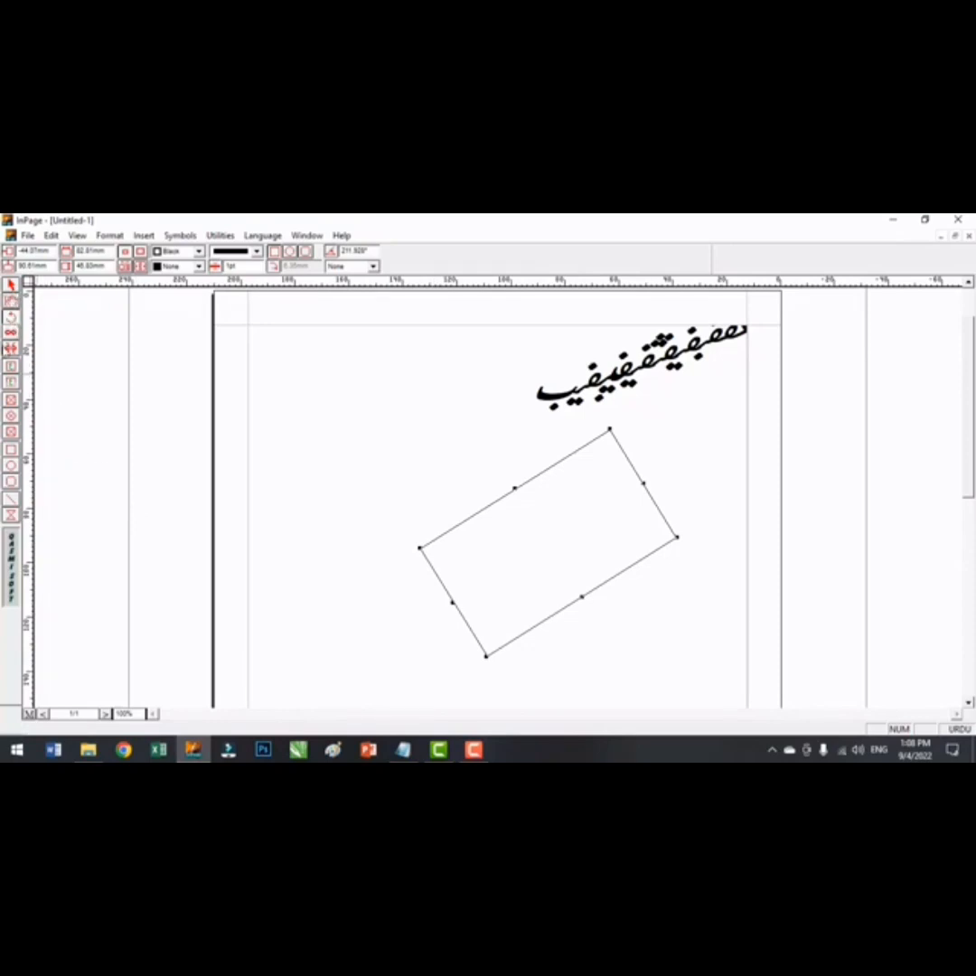
Delete the rotated rectangle below the Urdu text
{"action": "left_click", "coordinate": [11, 333]}
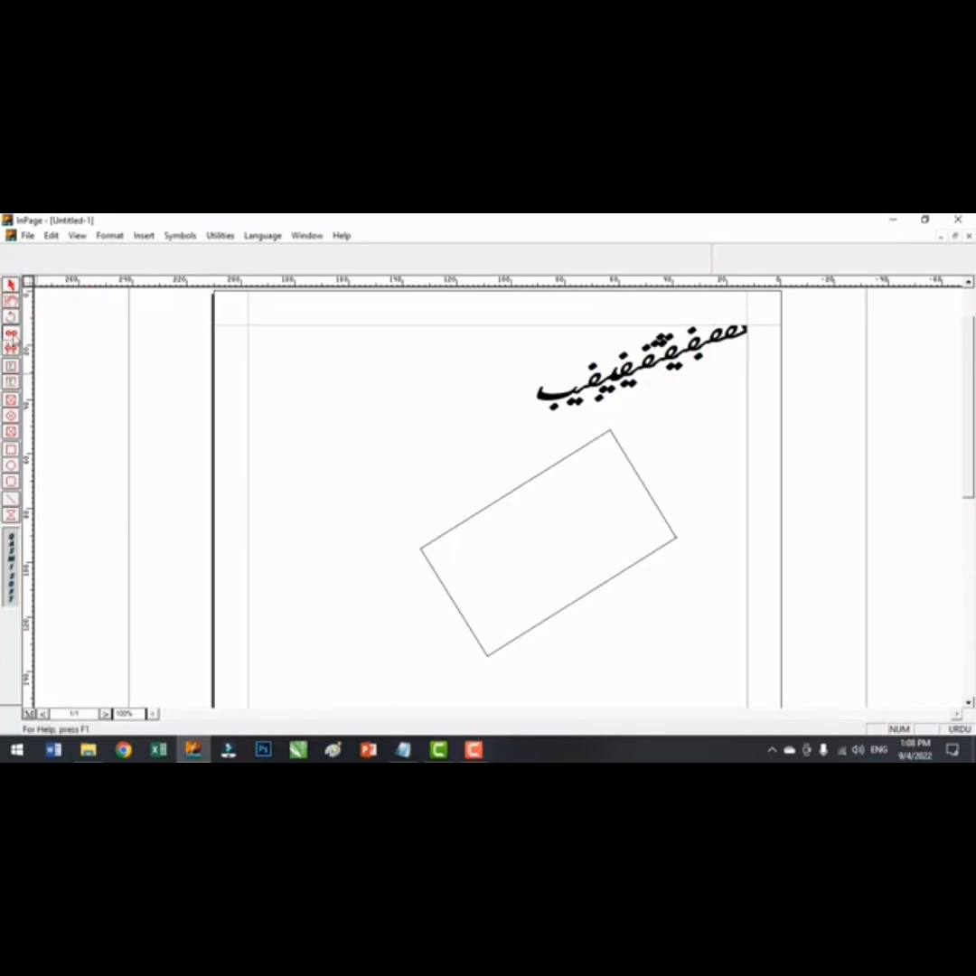
{"action": "left_click", "coordinate": [10, 286]}
{"action": "left_click", "coordinate": [583, 471]}
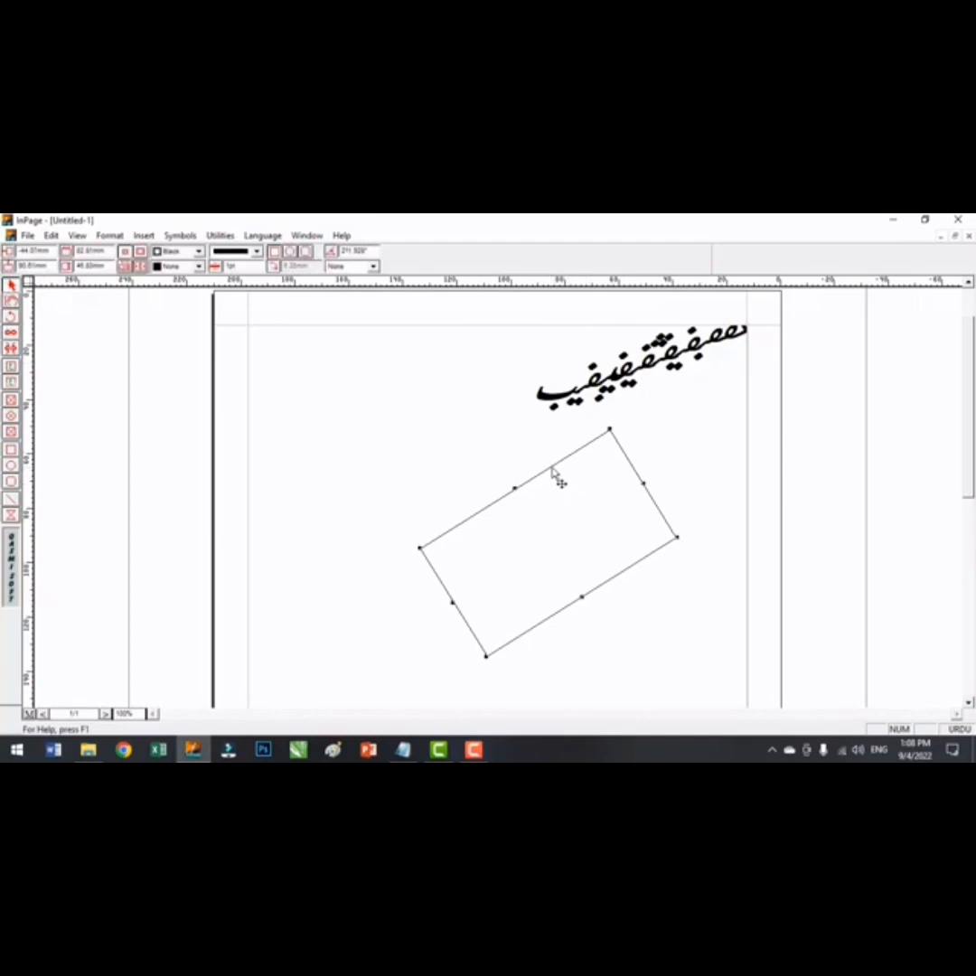
{"action": "key", "text": "Delete"}
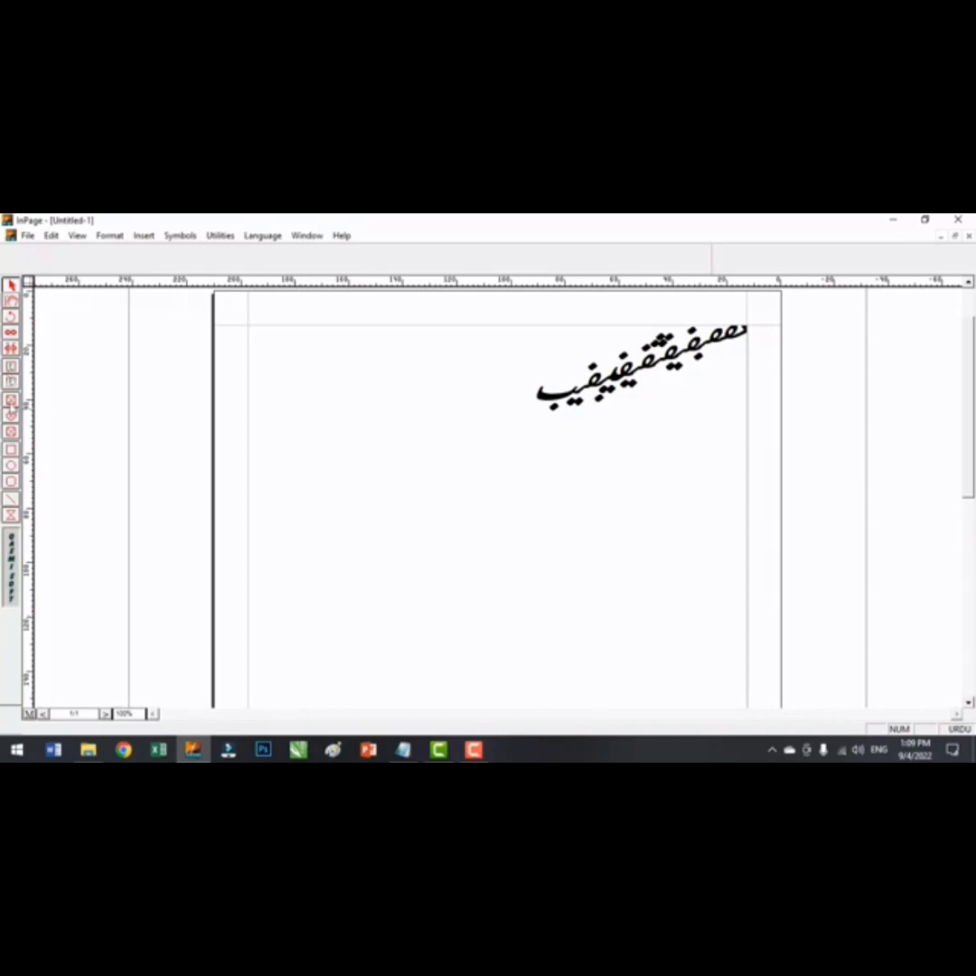
Draw a text box about 83 mm wide and 44 mm high below the large text and enter sample Urdu text in it
{"action": "left_click", "coordinate": [11, 371]}
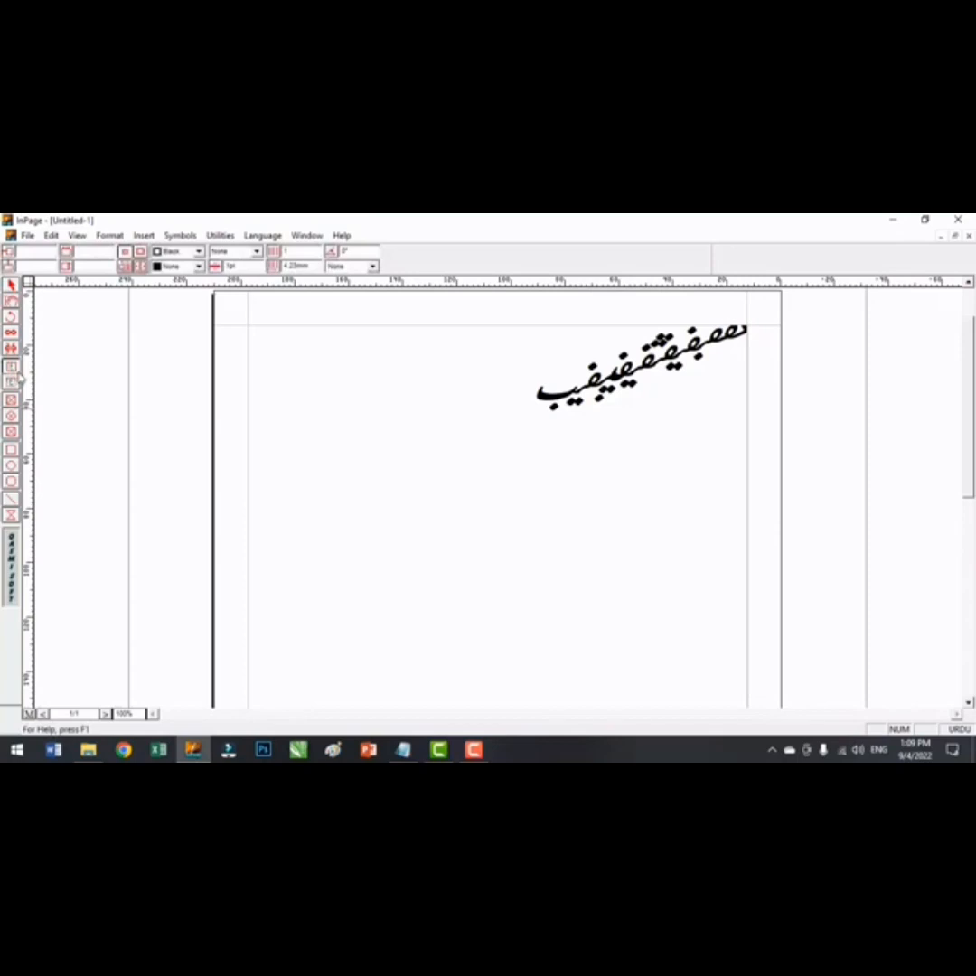
{"action": "left_click_drag", "start_coordinate": [376, 462], "coordinate": [600, 580]}
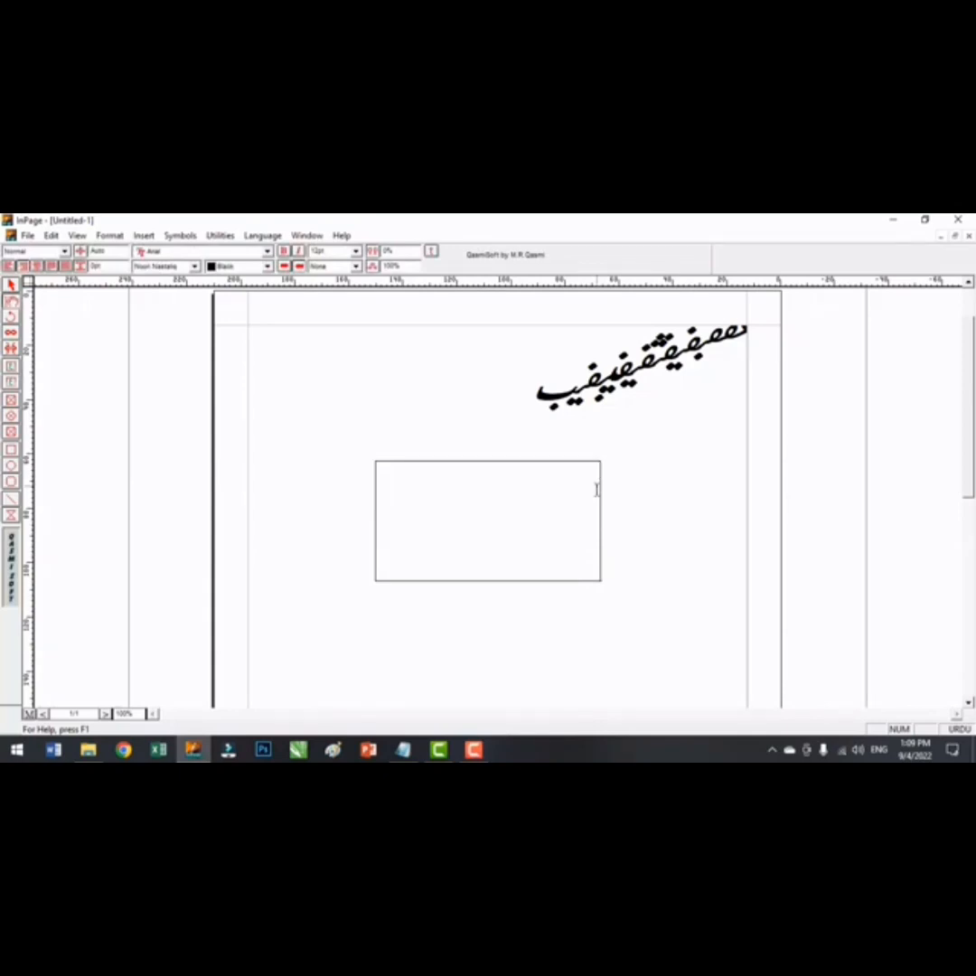
{"action": "type", "text": "لیبلیسبلیس"}
Move the new text box around the page, placing it below and to the left of the large text
{"action": "left_click", "coordinate": [12, 285]}
{"action": "left_click", "coordinate": [449, 497]}
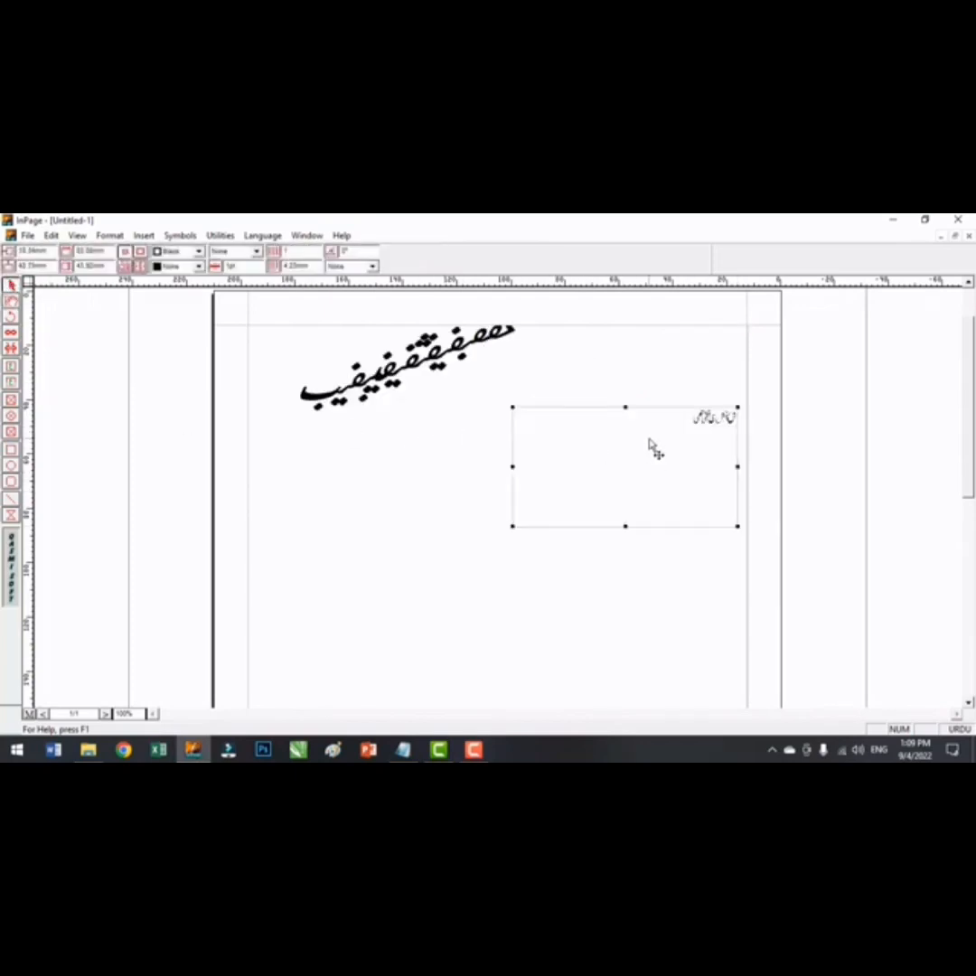
{"action": "left_click_drag", "start_coordinate": [649, 446], "coordinate": [457, 511]}
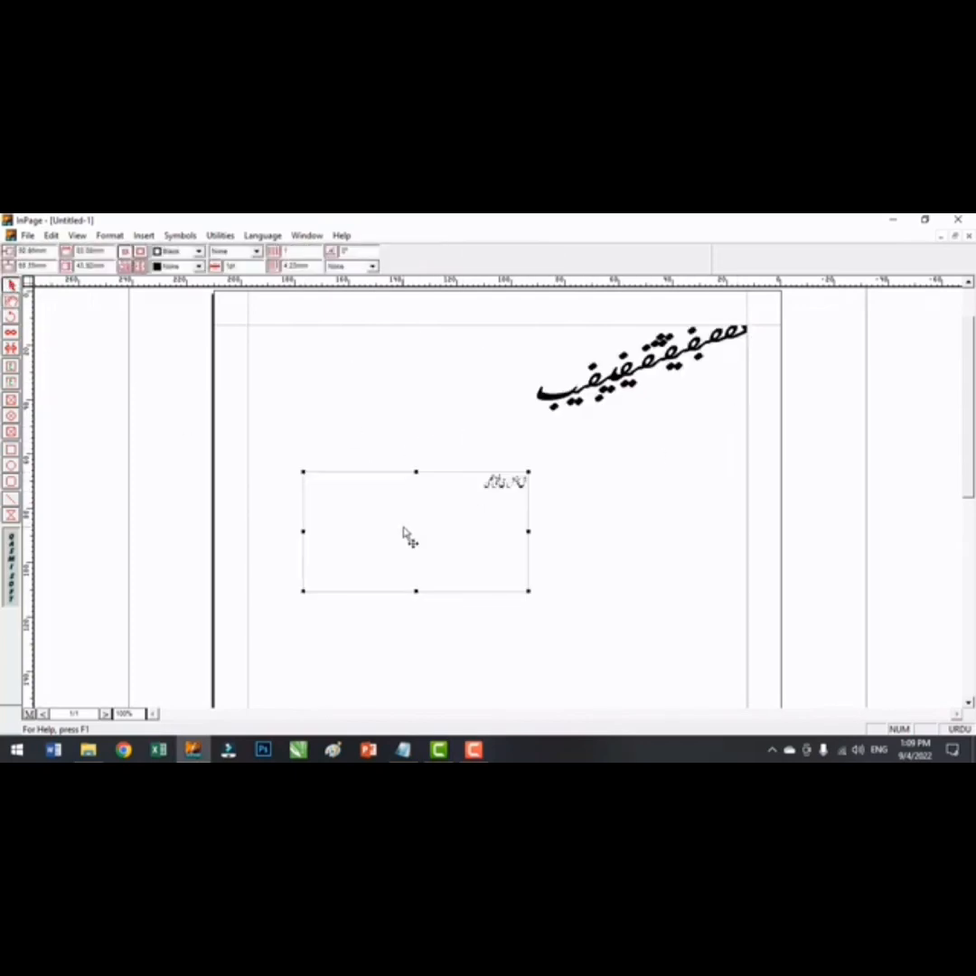
Rotate the small text box freely to about 3.4° and delete it
{"action": "left_click_drag", "start_coordinate": [407, 533], "coordinate": [536, 548]}
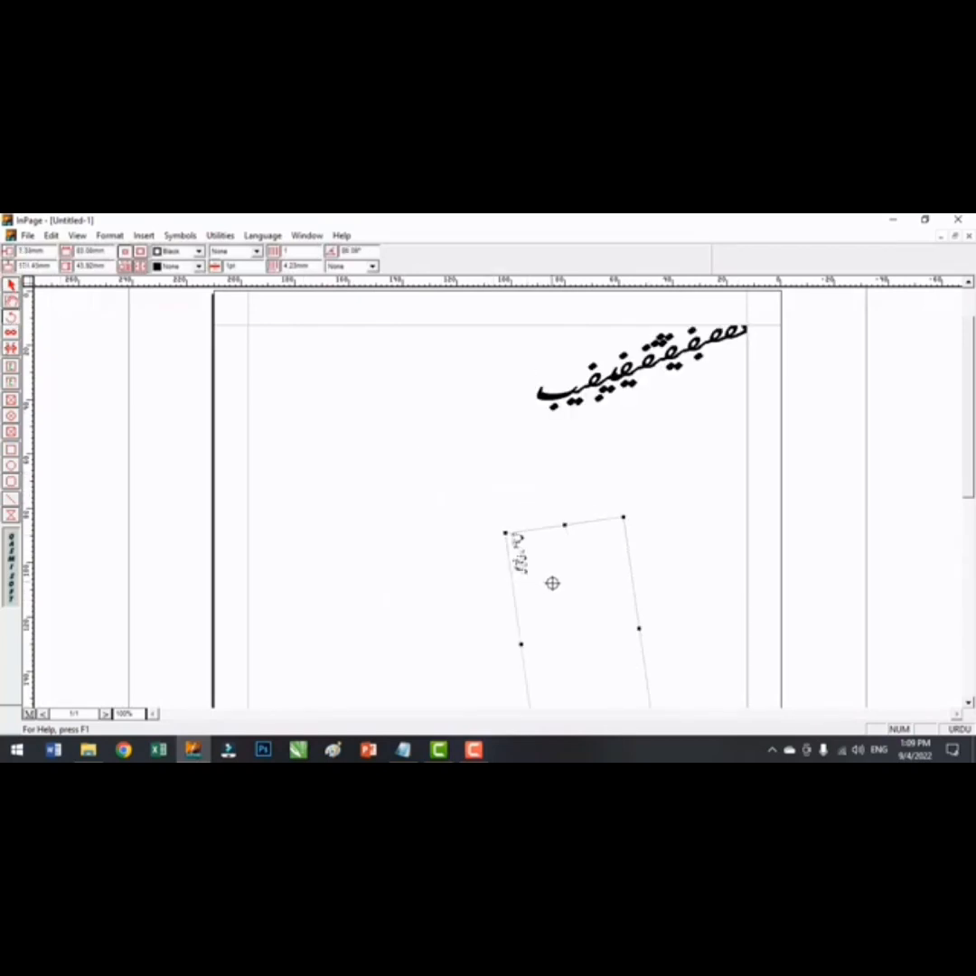
{"action": "left_click_drag", "start_coordinate": [551, 583], "coordinate": [578, 619]}
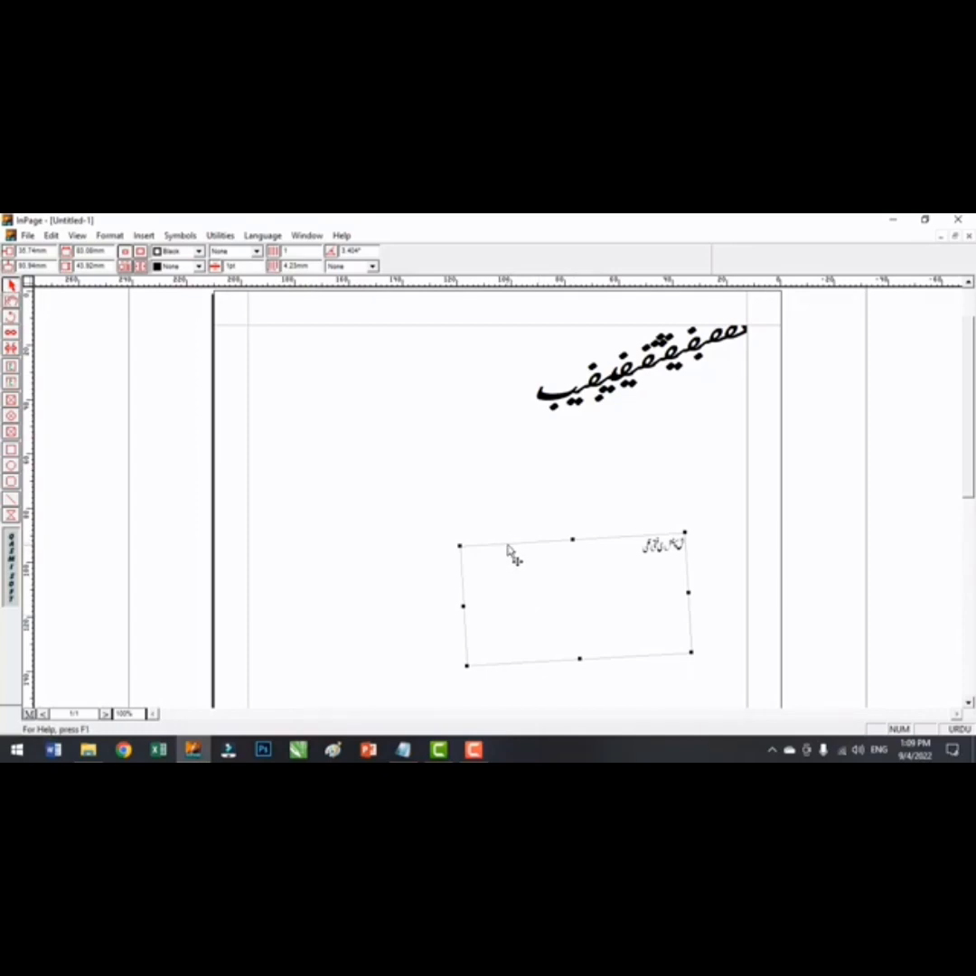
{"action": "key", "text": "Delete"}
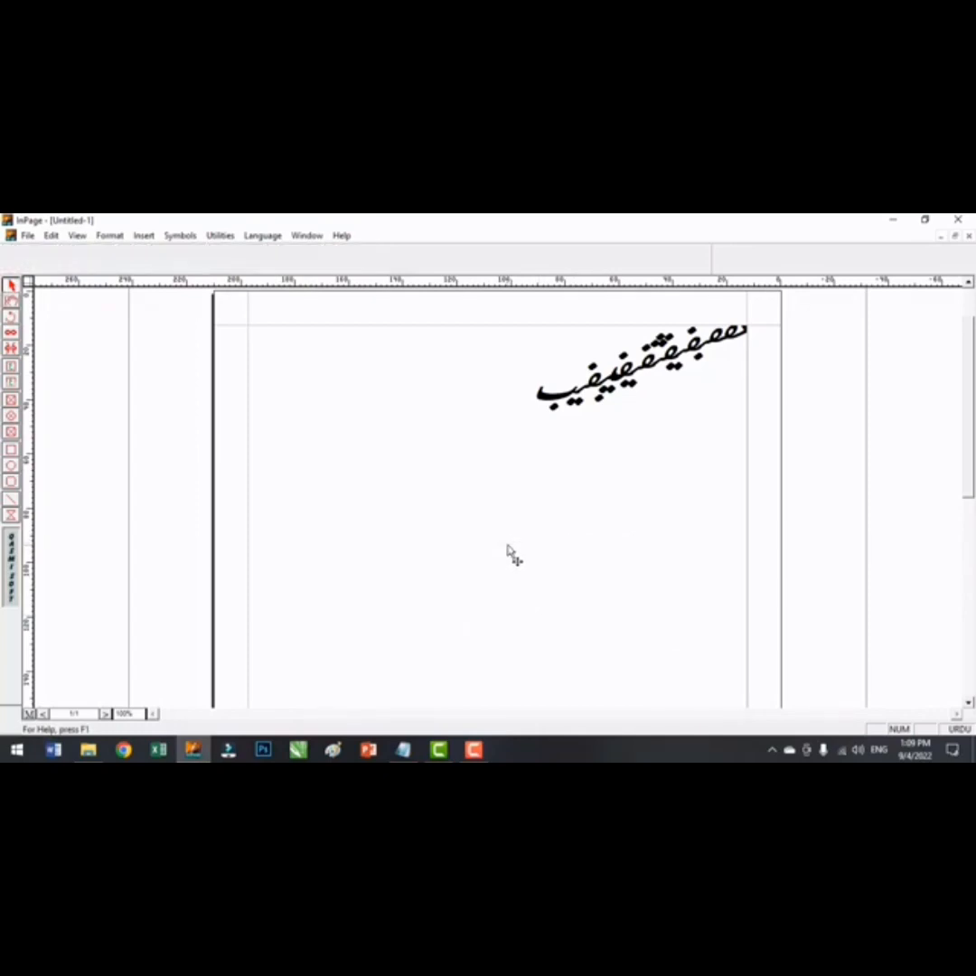
Draw a text box about 39 mm wide and 21 mm high below the large text, and a larger one below and right of it
{"action": "left_click", "coordinate": [11, 369]}
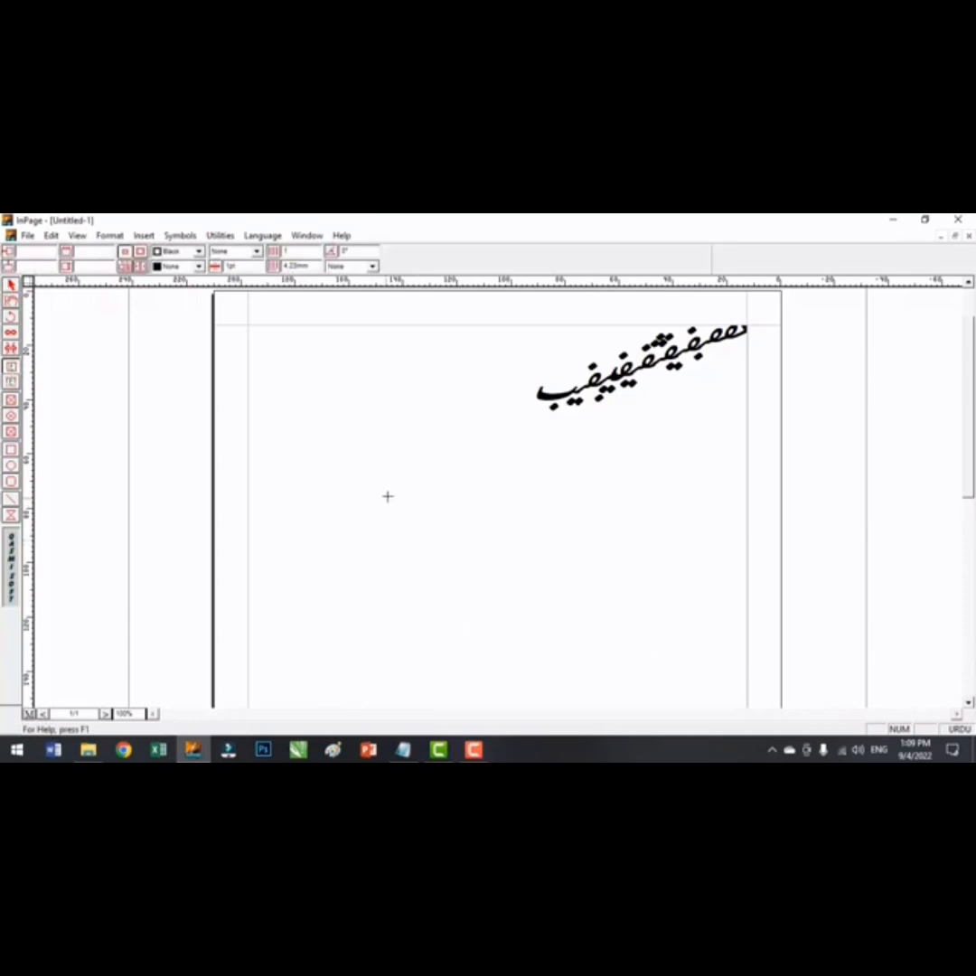
{"action": "left_click_drag", "start_coordinate": [399, 479], "coordinate": [503, 537]}
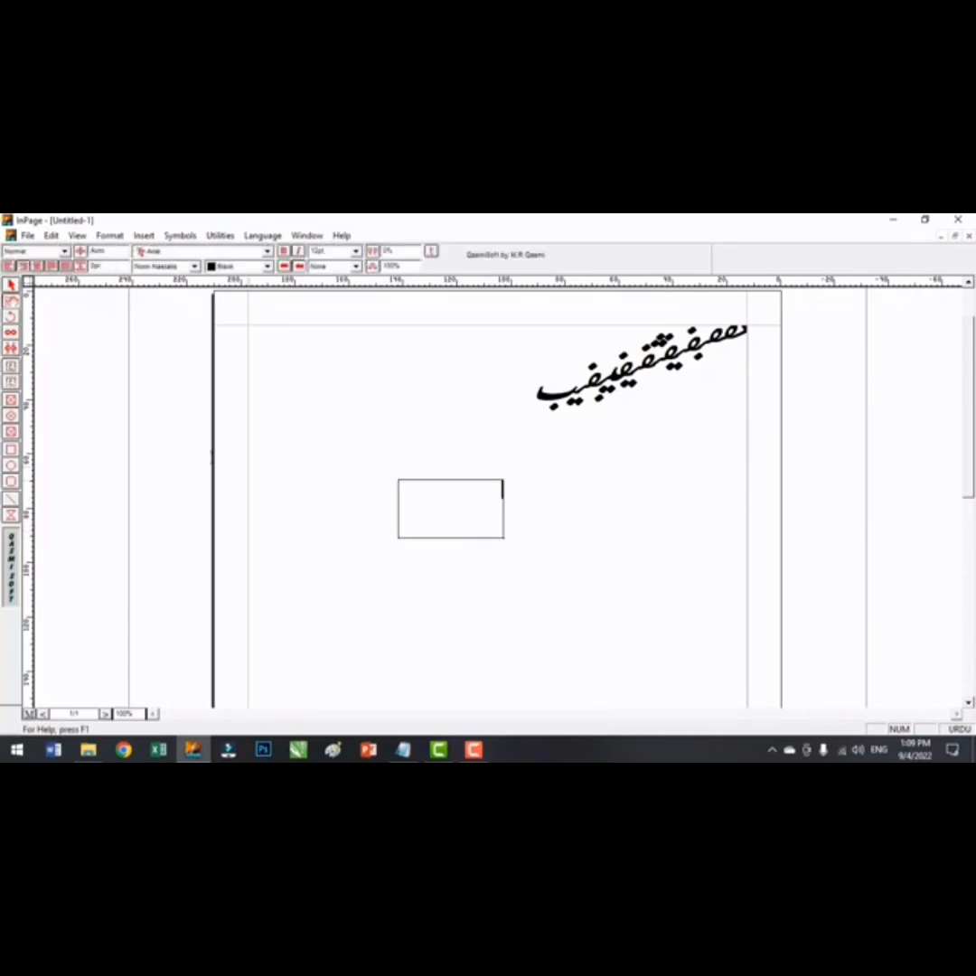
{"action": "left_click", "coordinate": [11, 370]}
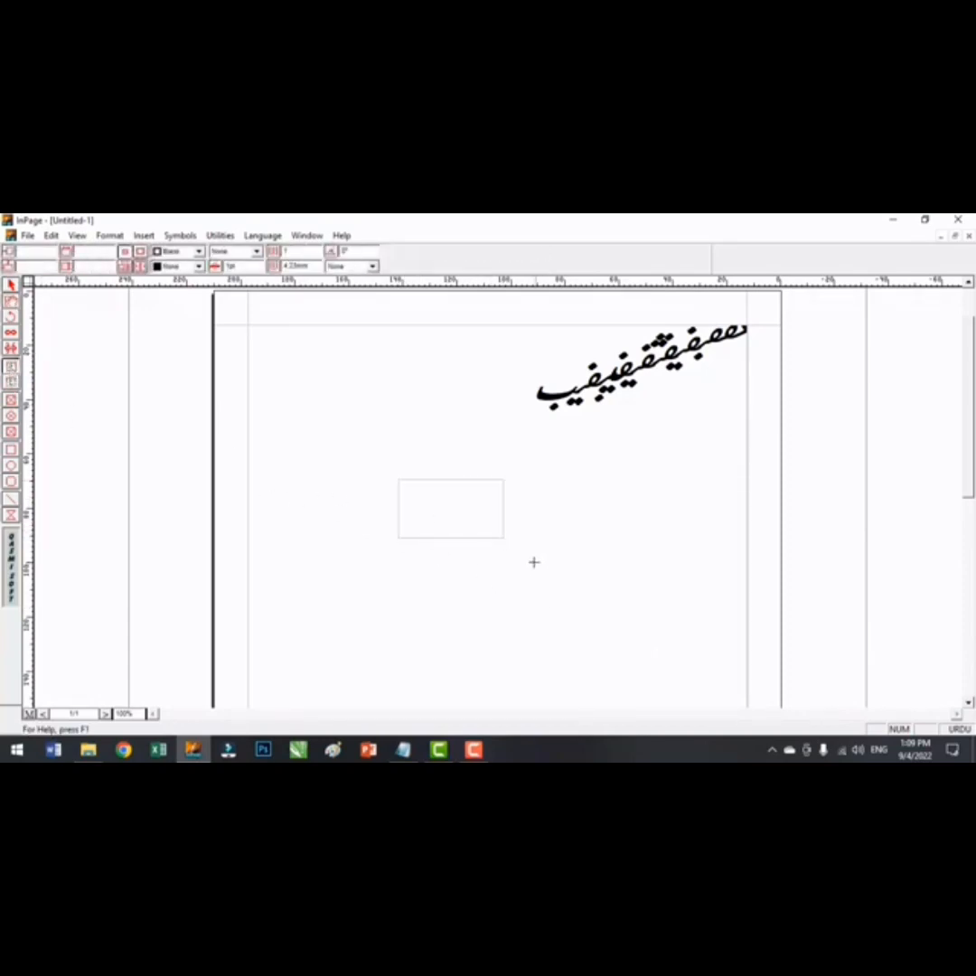
{"action": "left_click_drag", "start_coordinate": [486, 554], "coordinate": [622, 639]}
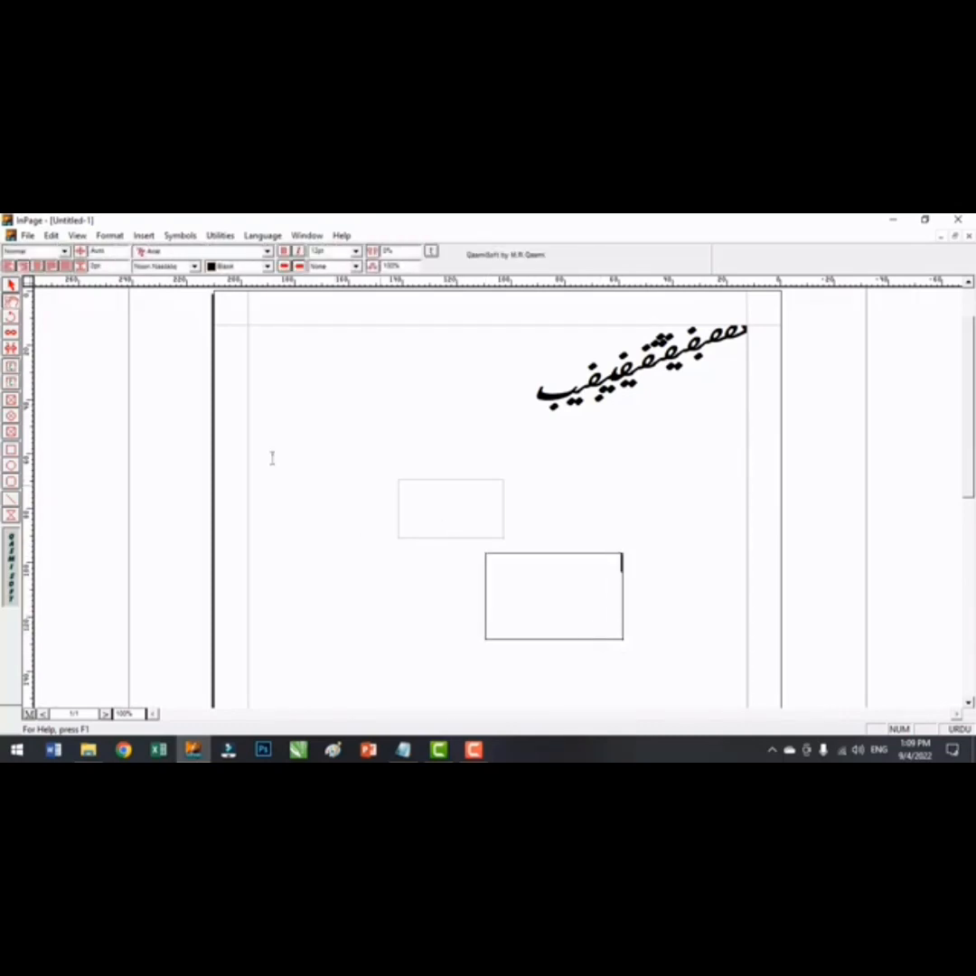
Fill the smaller text box with sample Urdu text until it overflows
{"action": "left_click", "coordinate": [473, 509]}
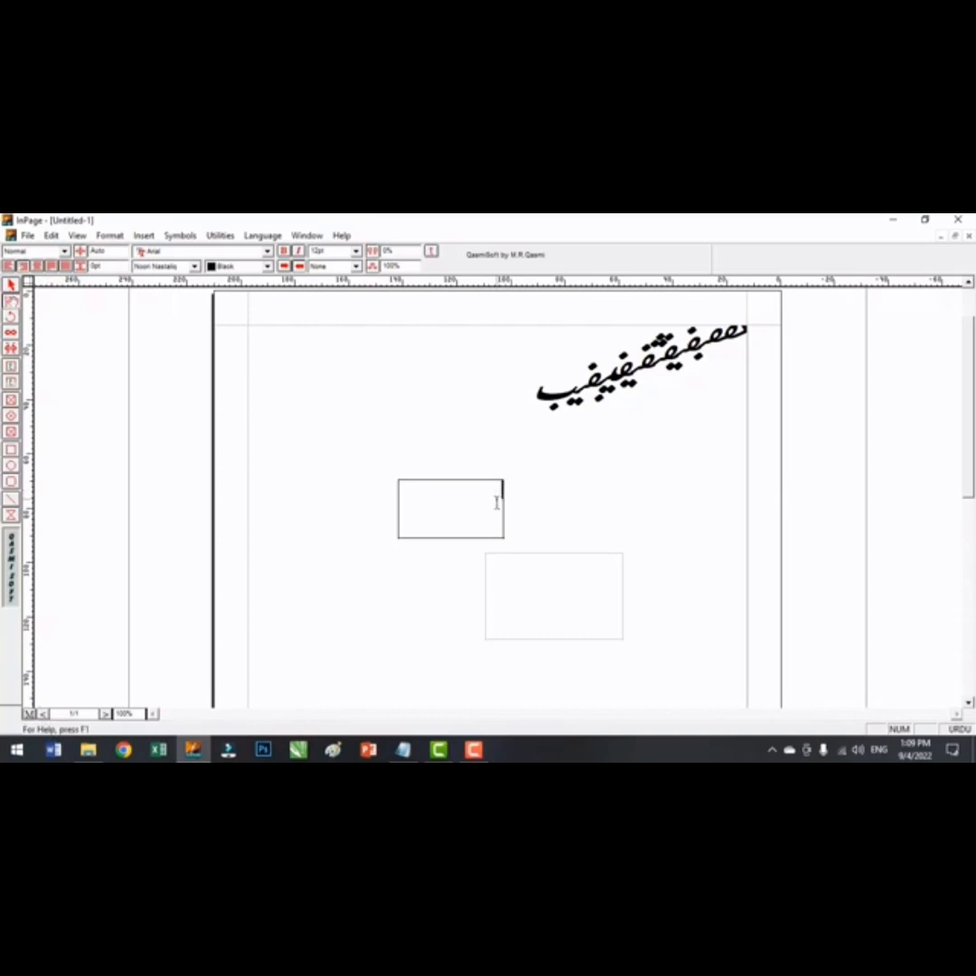
{"action": "type", "text": "فابھی بھی بھی بھی فقیادب یبلفیقی بھی بیبیبیبیبیبیبیبیبیبیبیبیبی"}
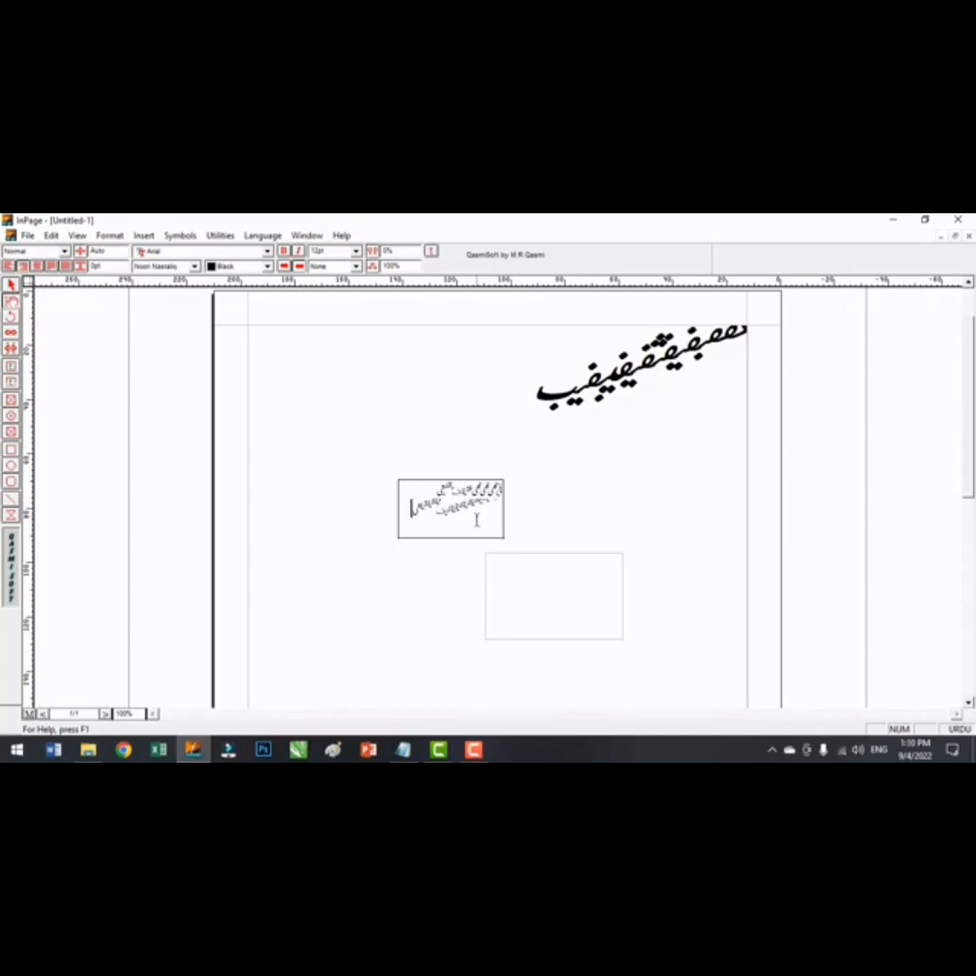
{"action": "type", "text": "ی ابھی بھی بھی"}
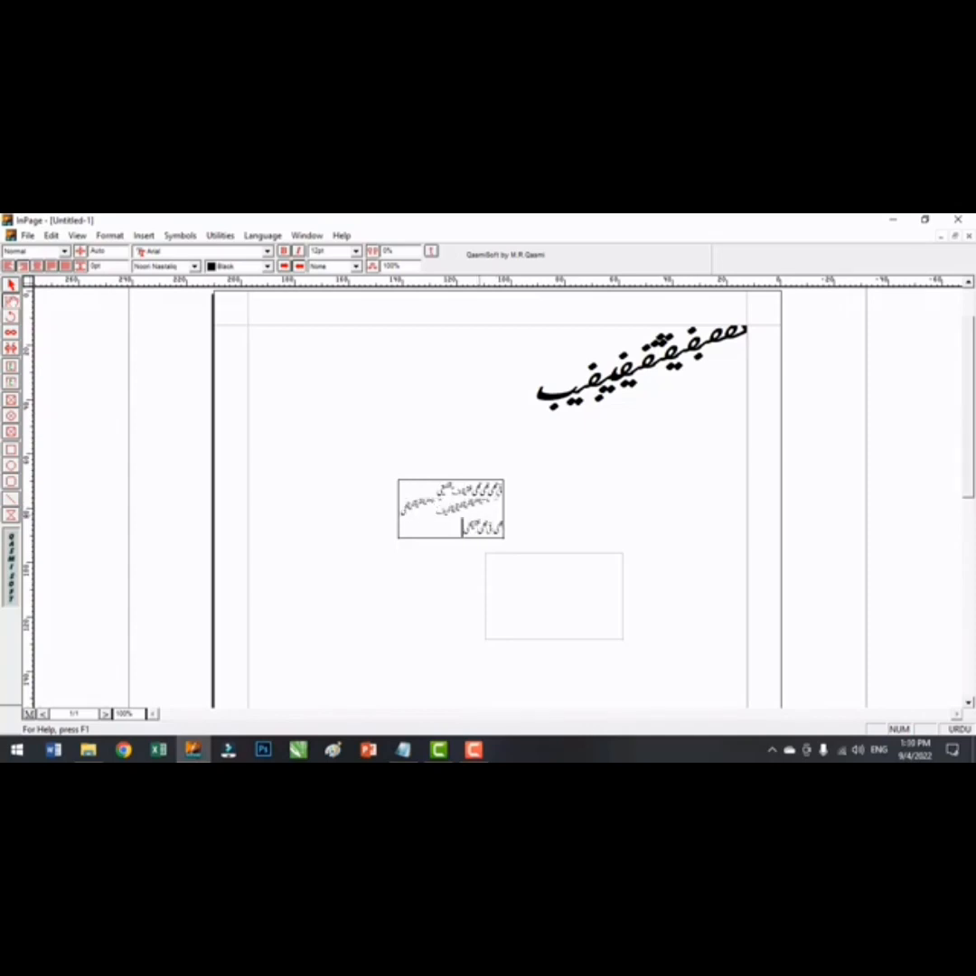
{"action": "type", "text": " بی بھی بھیبیبیبیبی"}
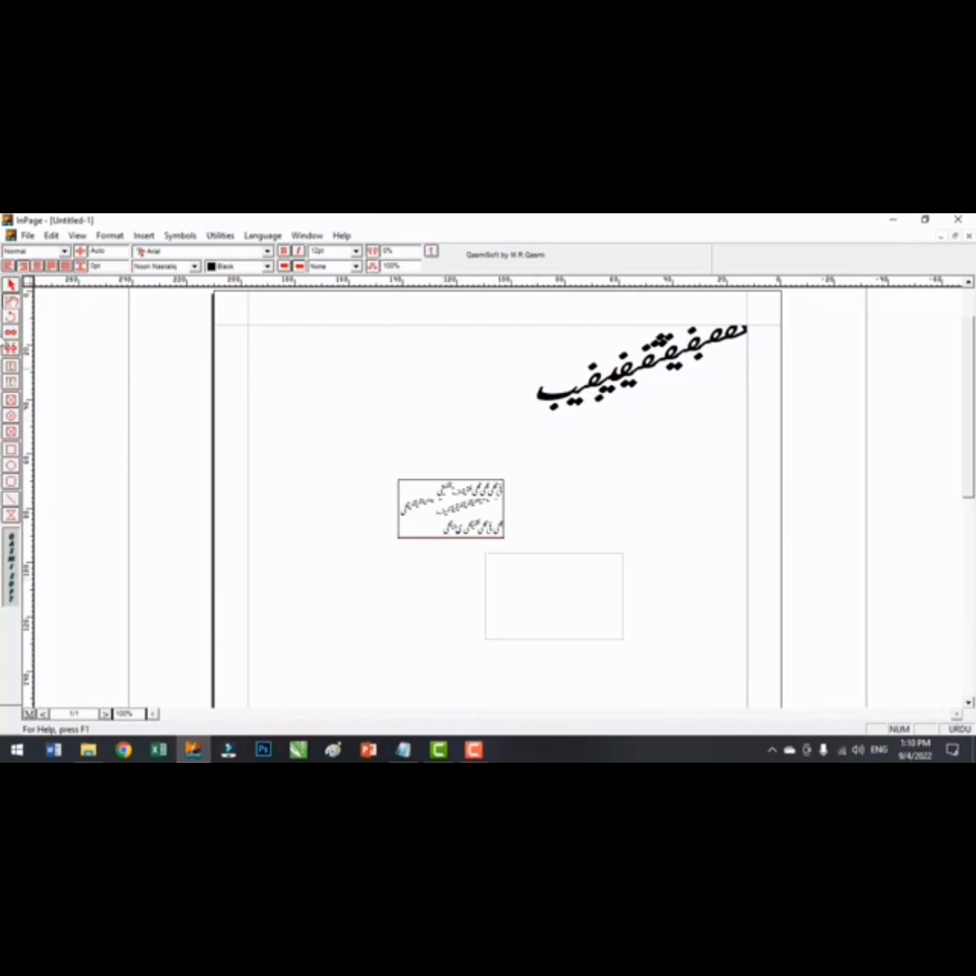
Link the full text box to the empty box below it and add more sample text that flows into the linked box
{"action": "left_click", "coordinate": [9, 336]}
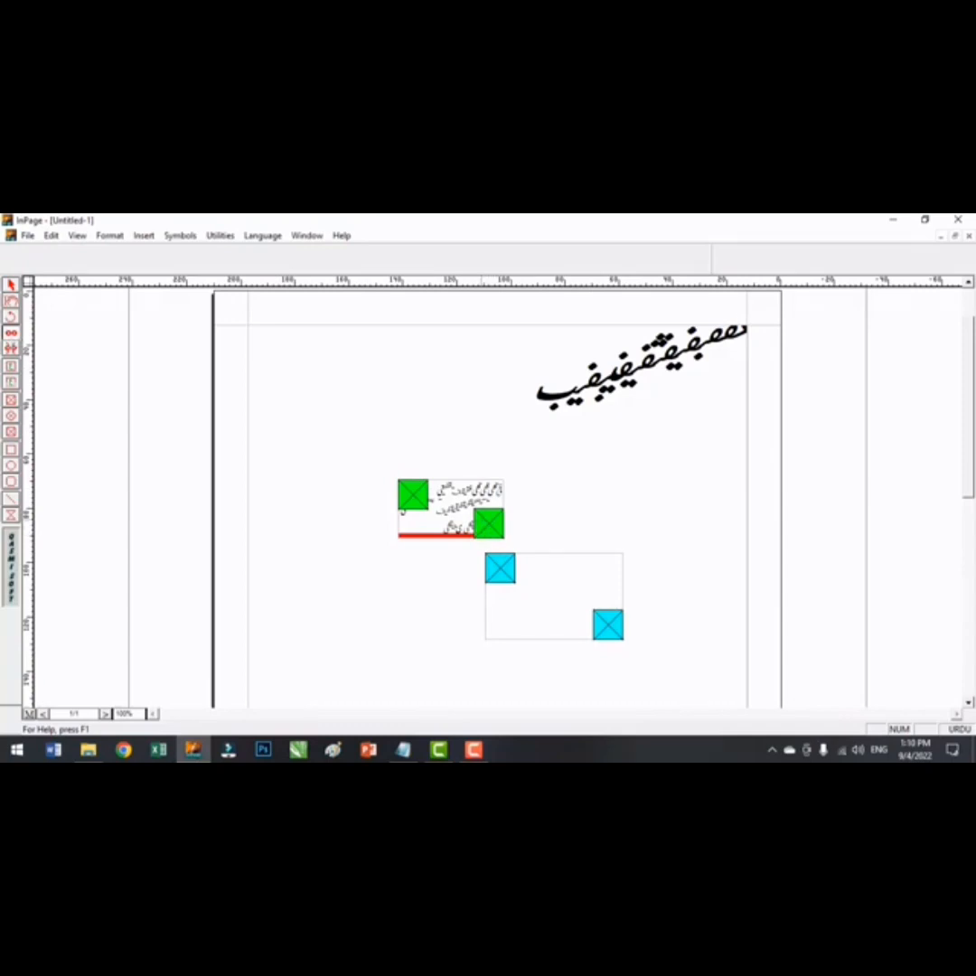
{"action": "left_click", "coordinate": [502, 576]}
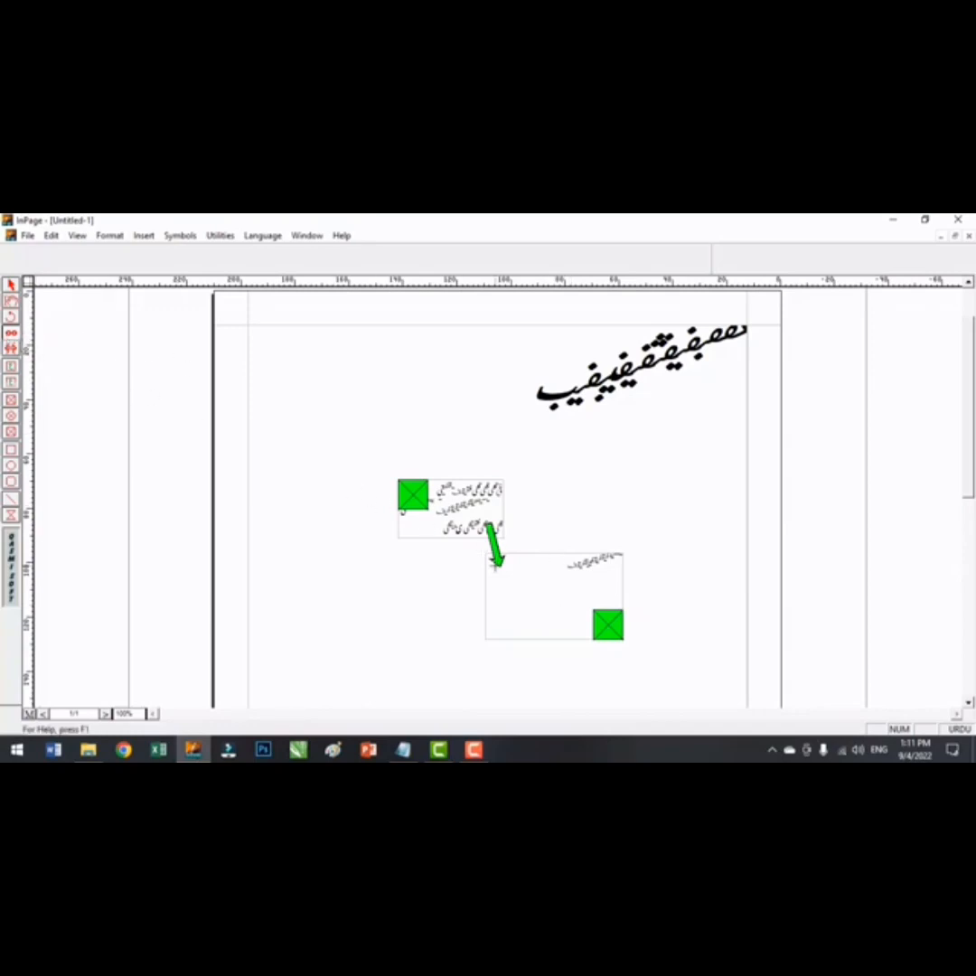
{"action": "left_click", "coordinate": [12, 303]}
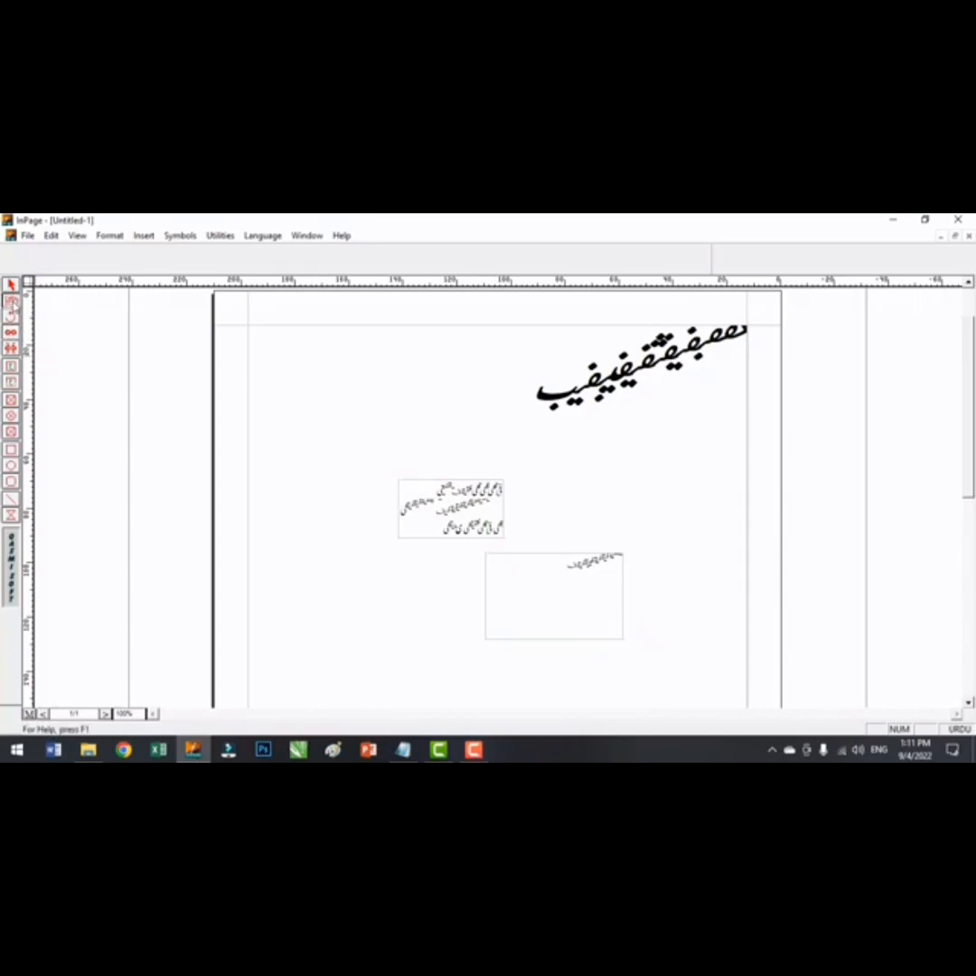
{"action": "left_click", "coordinate": [440, 530]}
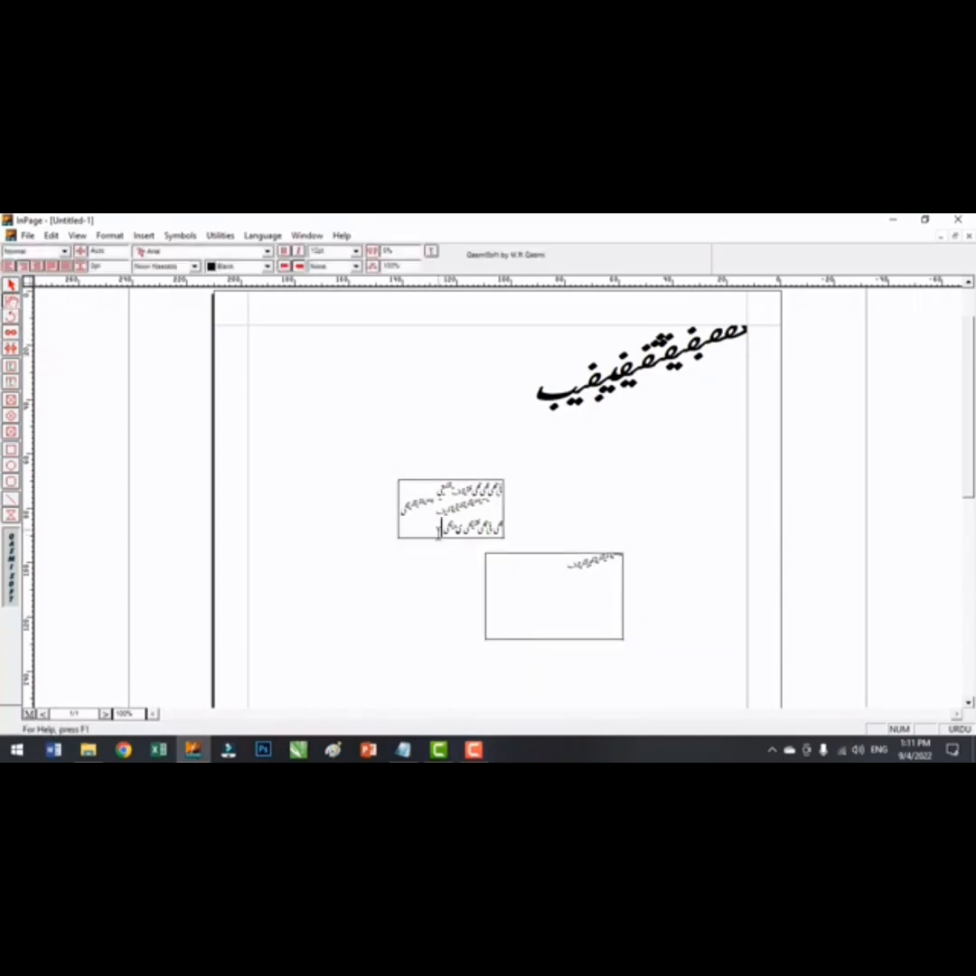
{"action": "type", "text": "ب یبیب یبفیبفیبفی"}
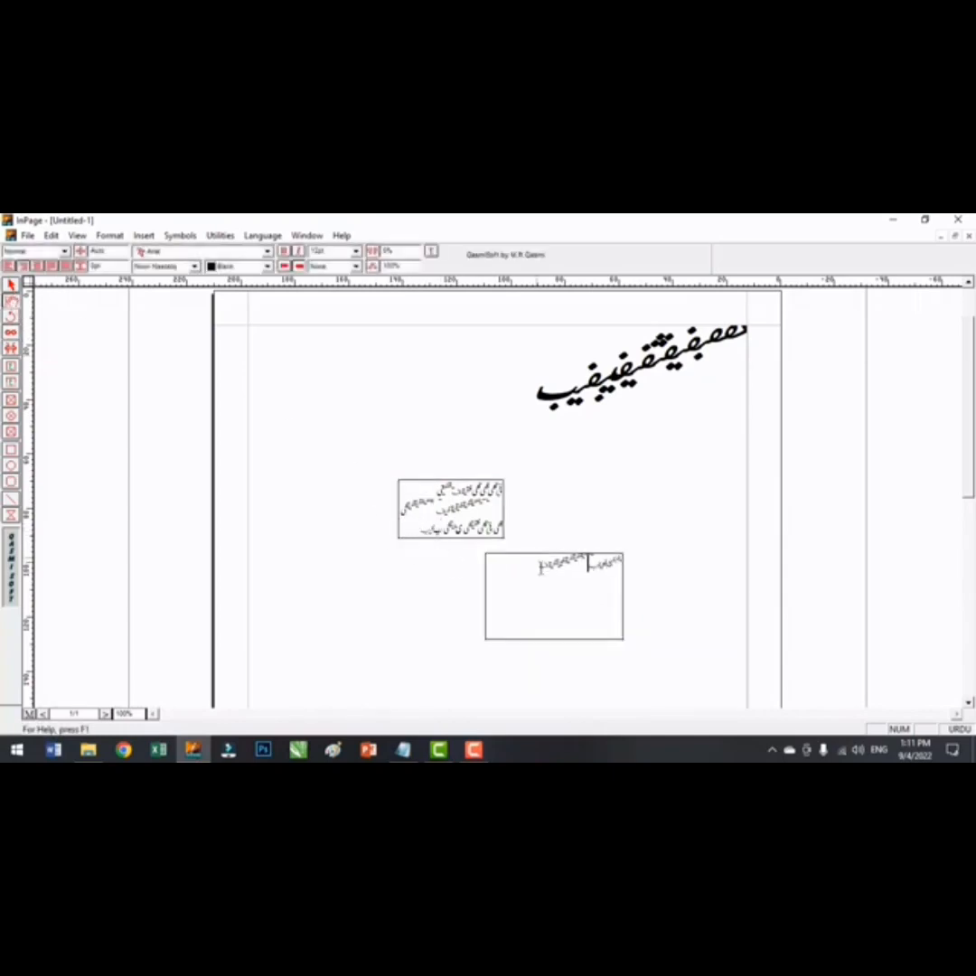
{"action": "type", "text": "بفیب"}
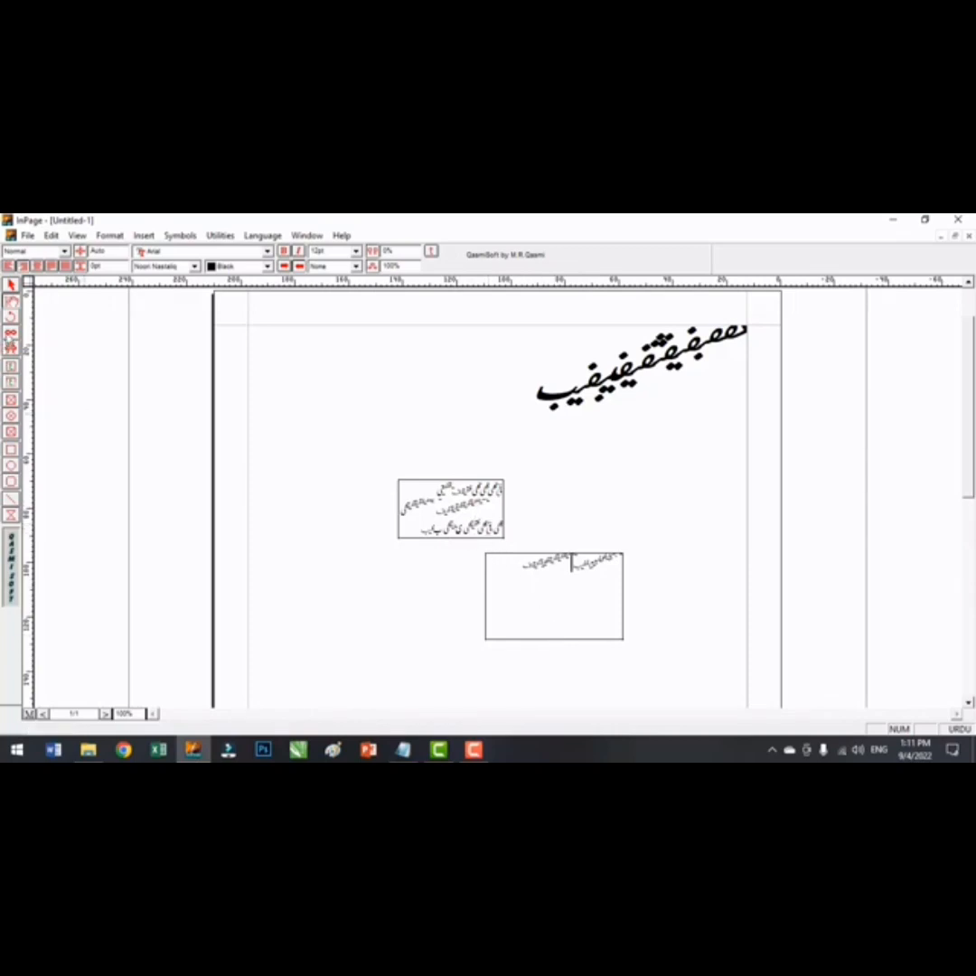
Unlink the two text boxes, restoring the link once before breaking it again
{"action": "left_click", "coordinate": [11, 332]}
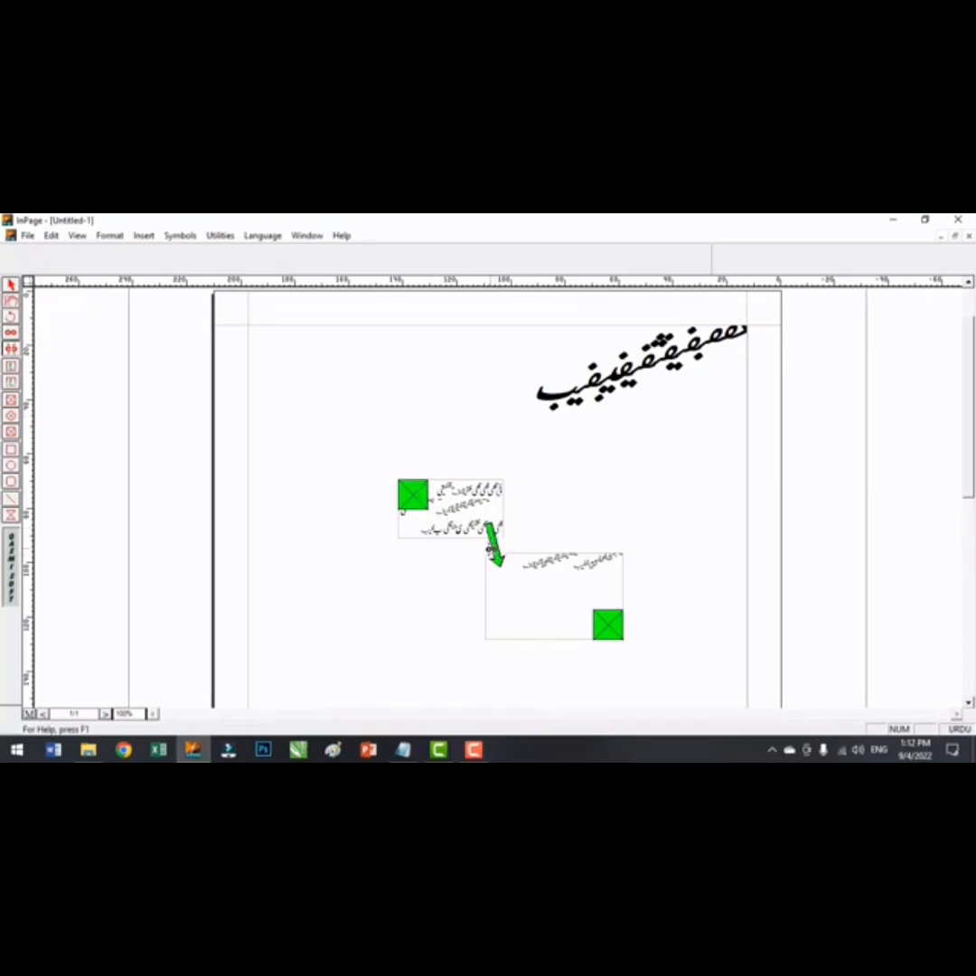
{"action": "left_click", "coordinate": [418, 494]}
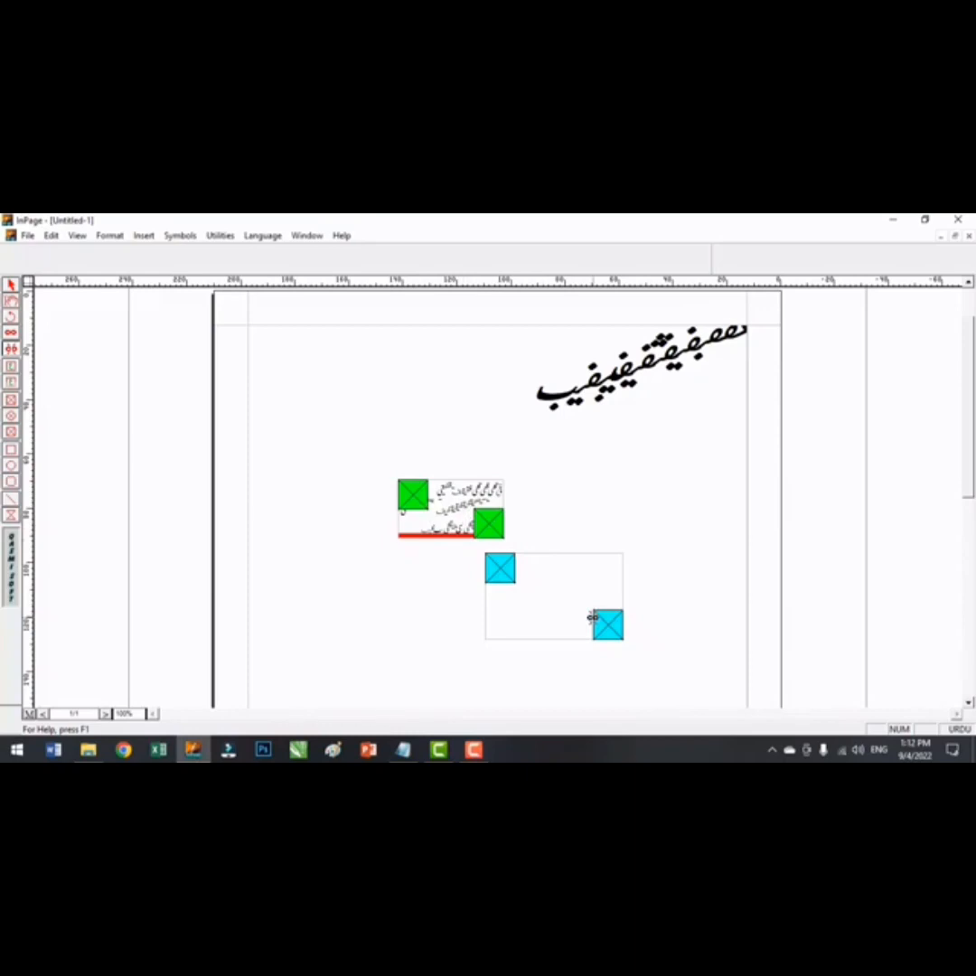
{"action": "left_click", "coordinate": [11, 331]}
{"action": "left_click", "coordinate": [496, 555]}
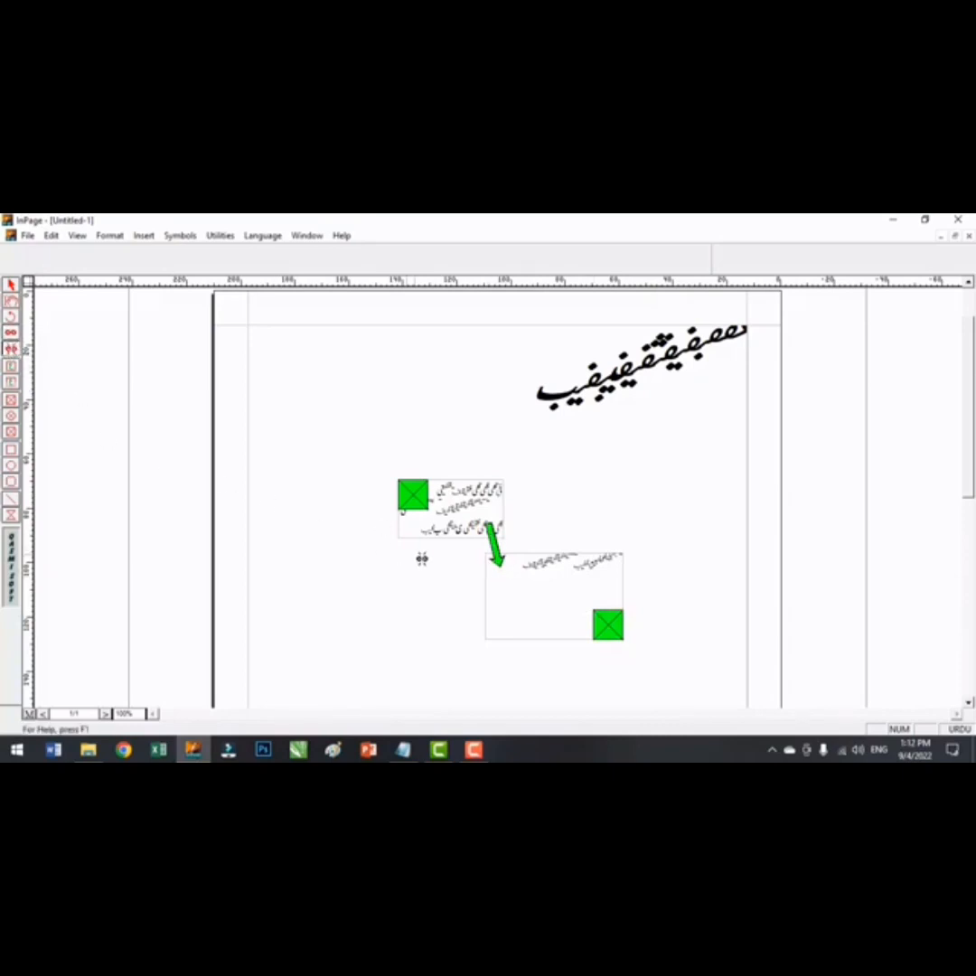
{"action": "left_click", "coordinate": [496, 560]}
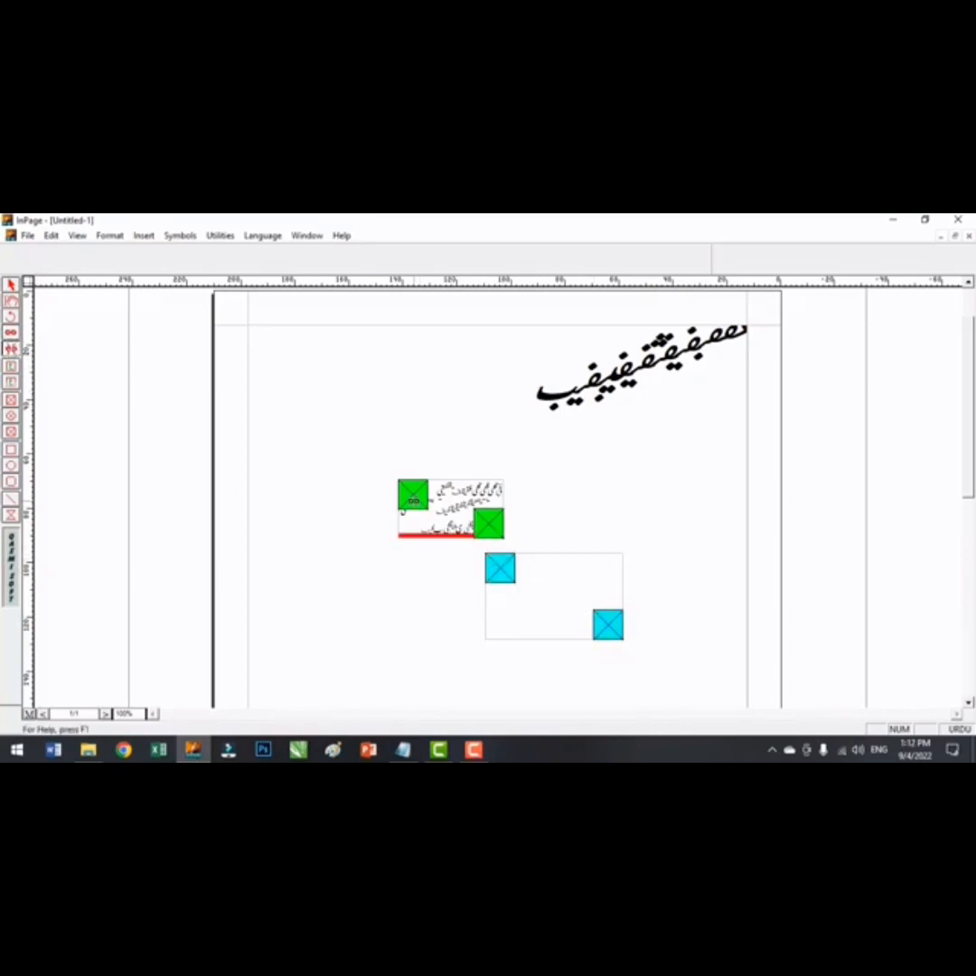
Delete both unlinked text boxes from the page
{"action": "left_click", "coordinate": [11, 286]}
{"action": "left_click", "coordinate": [418, 520]}
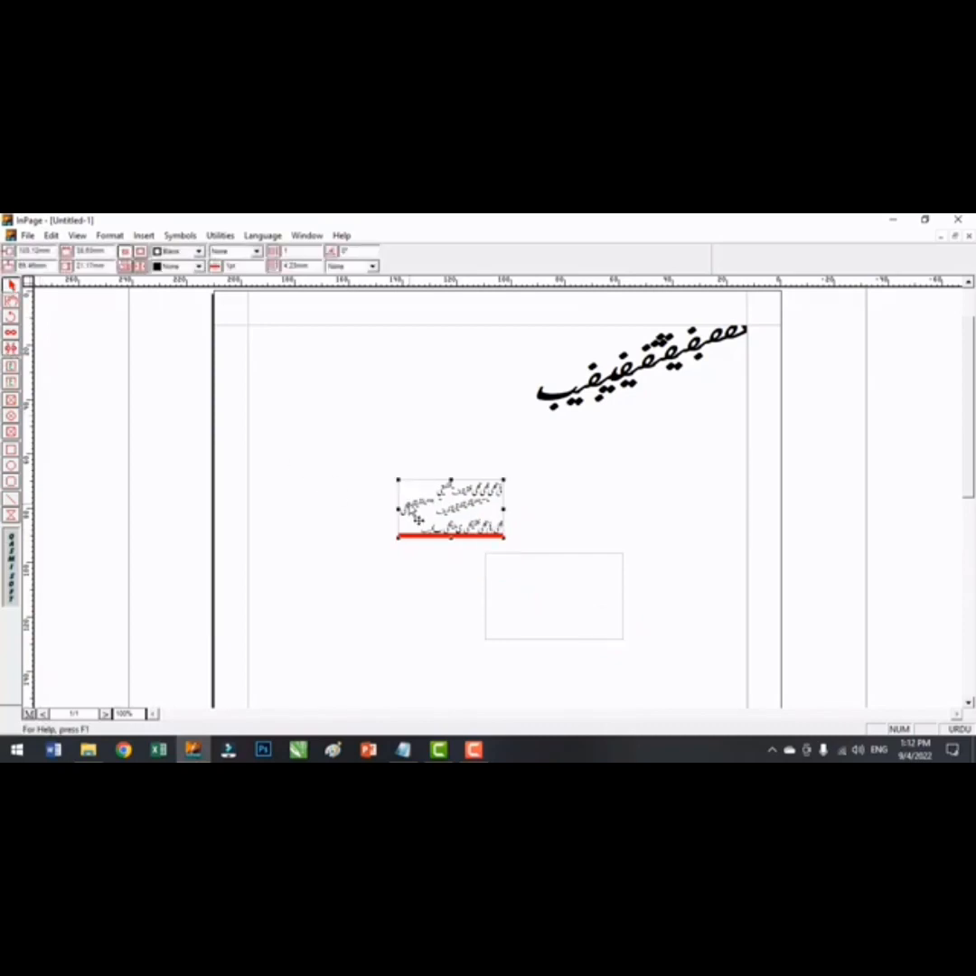
{"action": "key", "text": "Delete"}
{"action": "left_click", "coordinate": [622, 638]}
{"action": "key", "text": "Delete"}
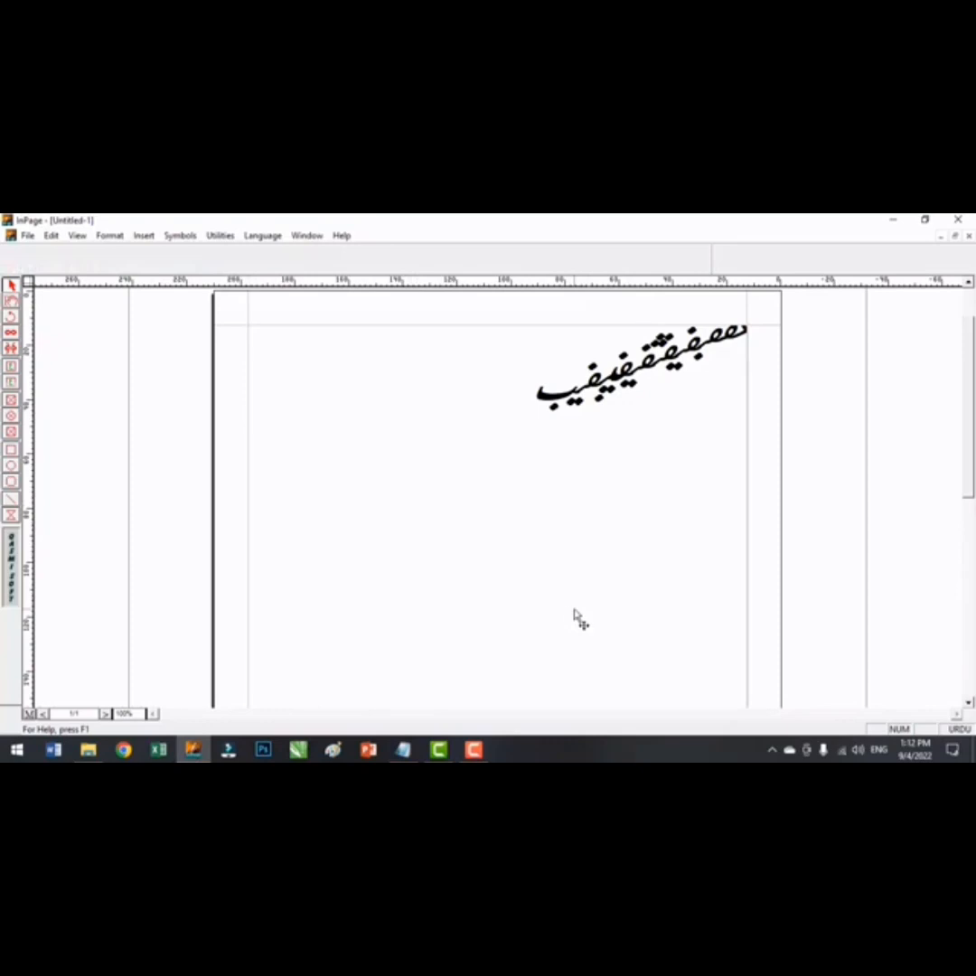
Draw a text box about 62 mm wide and 36 mm high on the page's left half and enter sample Urdu text in it
{"action": "left_click", "coordinate": [11, 366]}
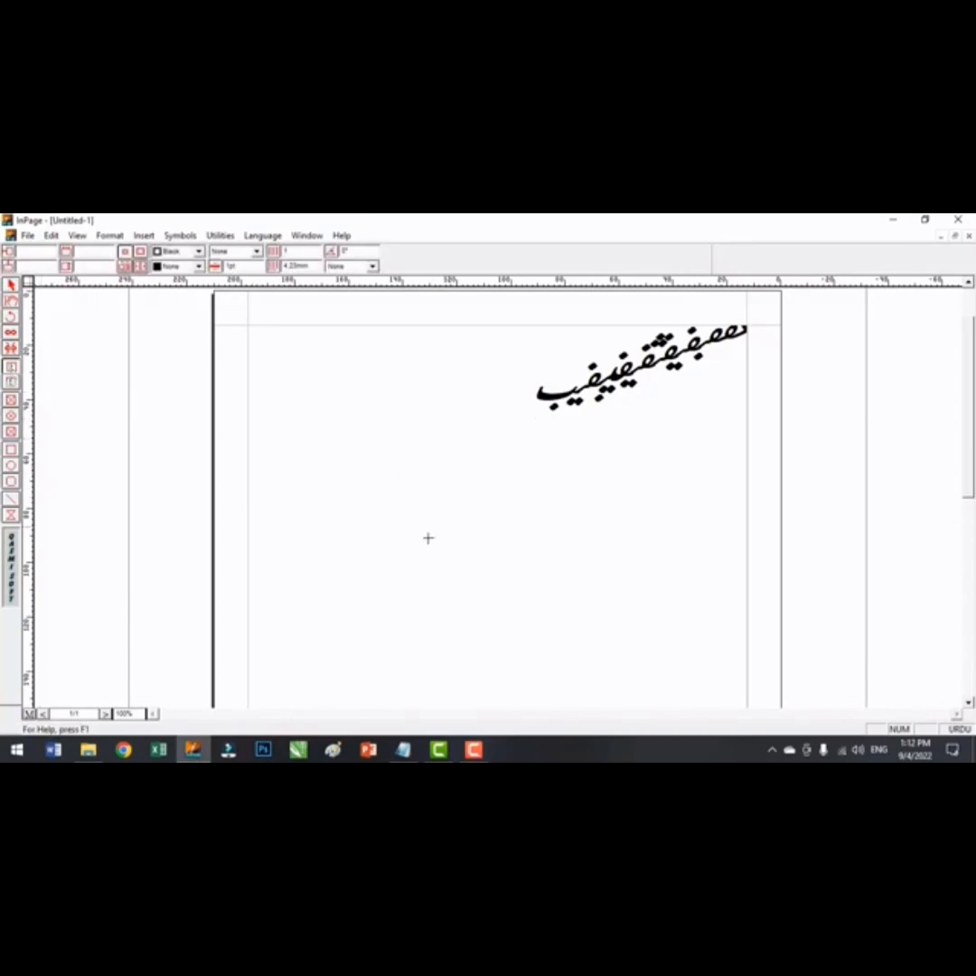
{"action": "left_click_drag", "start_coordinate": [263, 472], "coordinate": [431, 569]}
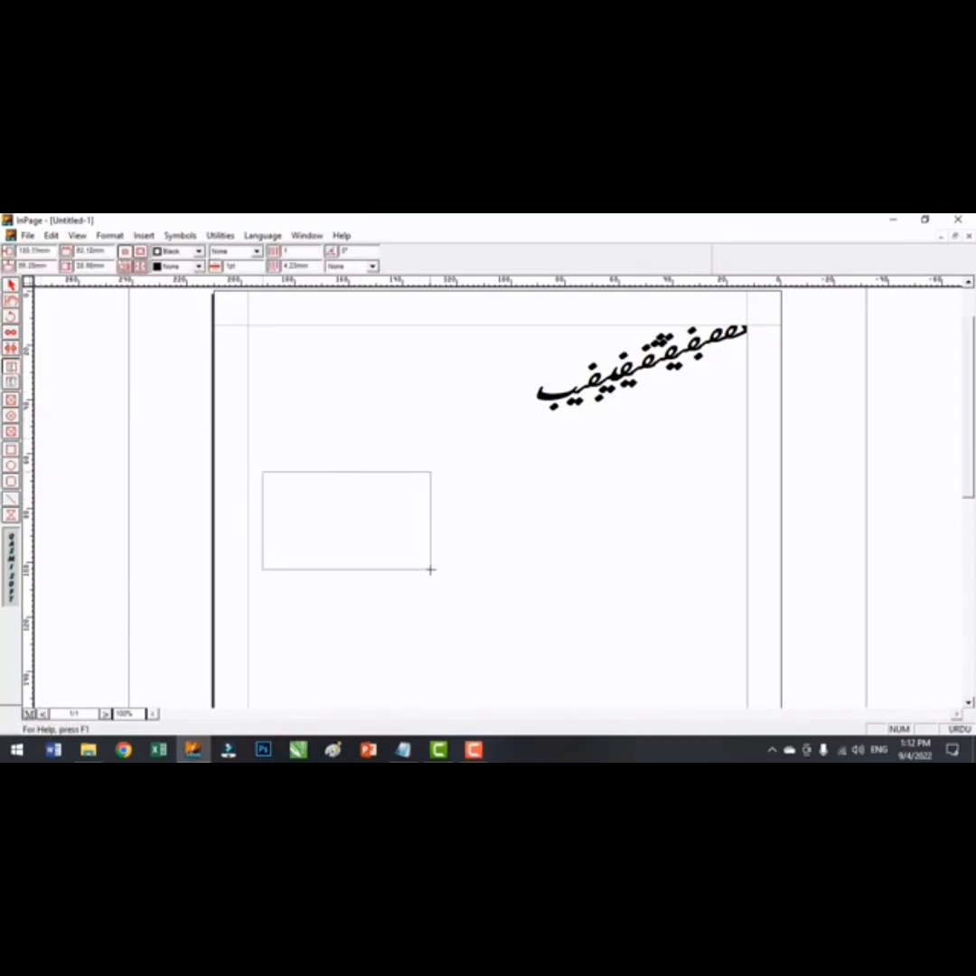
{"action": "type", "text": "بببببببب"}
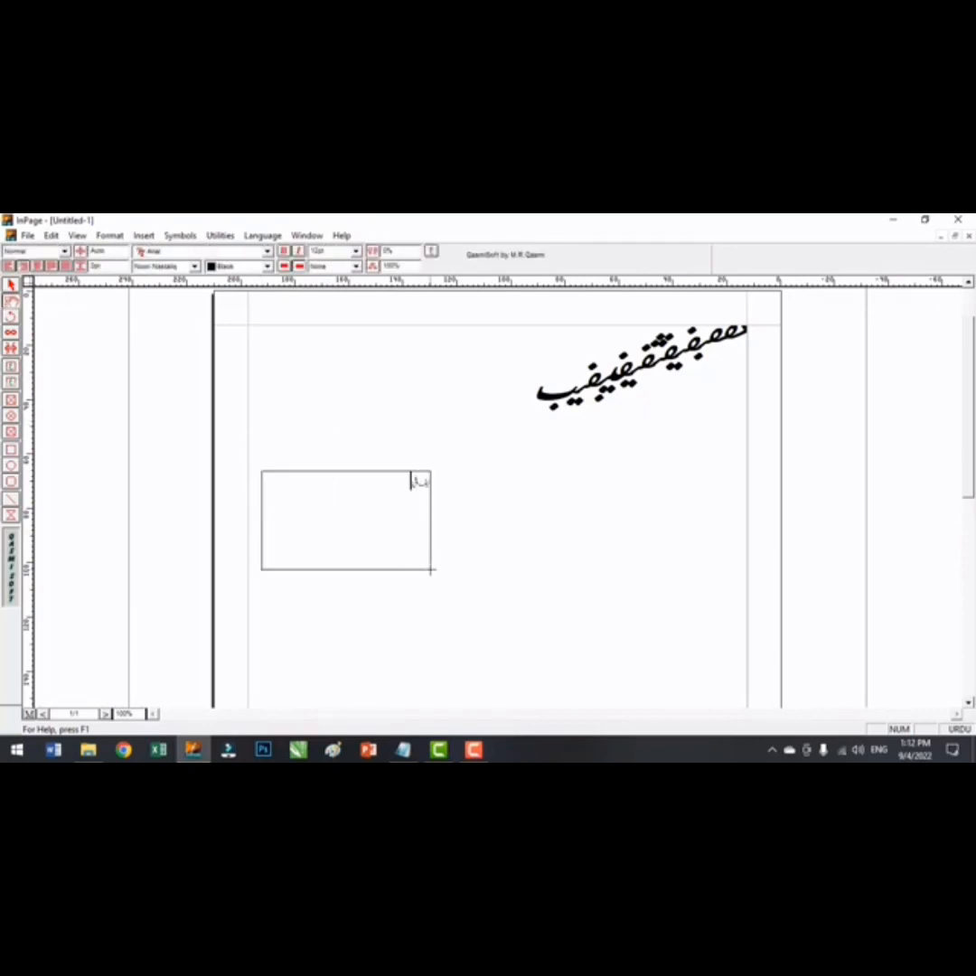
{"action": "type", "text": "ببب"}
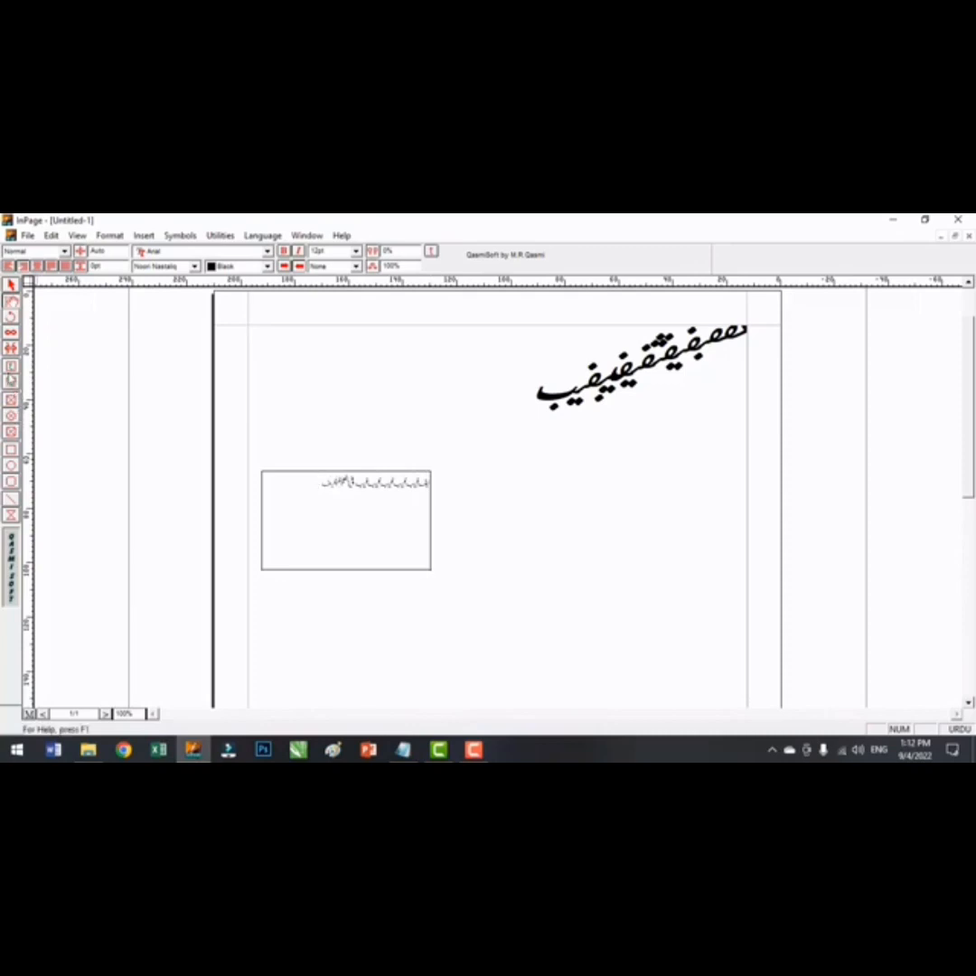
Draw a second text box on the page's right half, below the large text, and enter sample Urdu text in it
{"action": "left_click", "coordinate": [11, 365]}
{"action": "left_click_drag", "start_coordinate": [509, 480], "coordinate": [670, 612]}
{"action": "type", "text": "سعدف غیب لفغیب"}
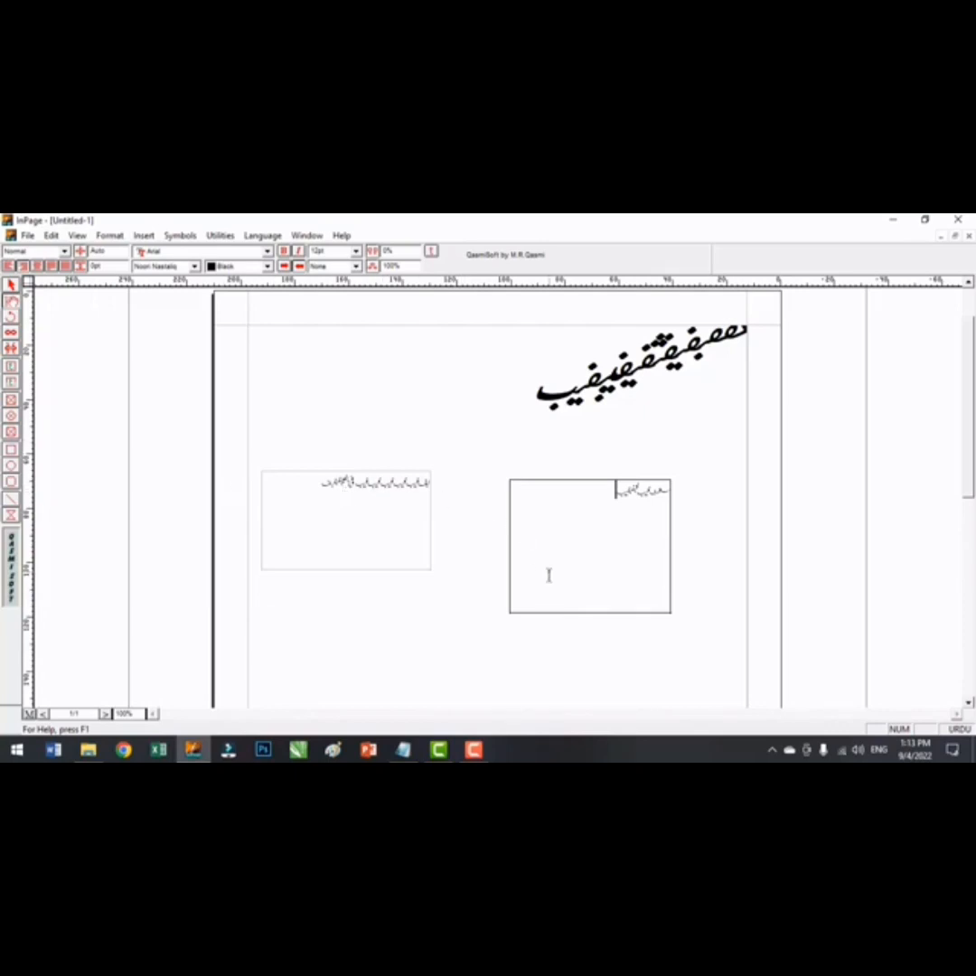
Resize the page's left text box to about 42 mm wide and one line high, and insert more sample text into its line
{"action": "left_click", "coordinate": [11, 286]}
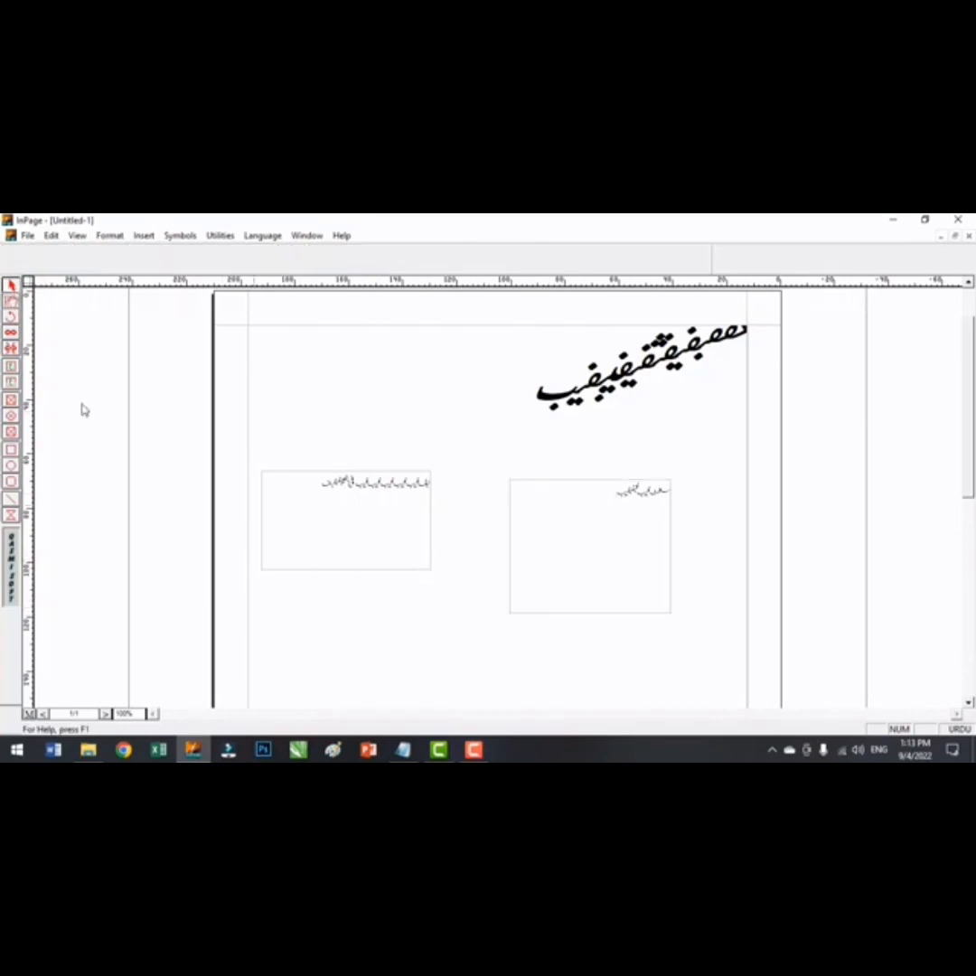
{"action": "left_click", "coordinate": [428, 564]}
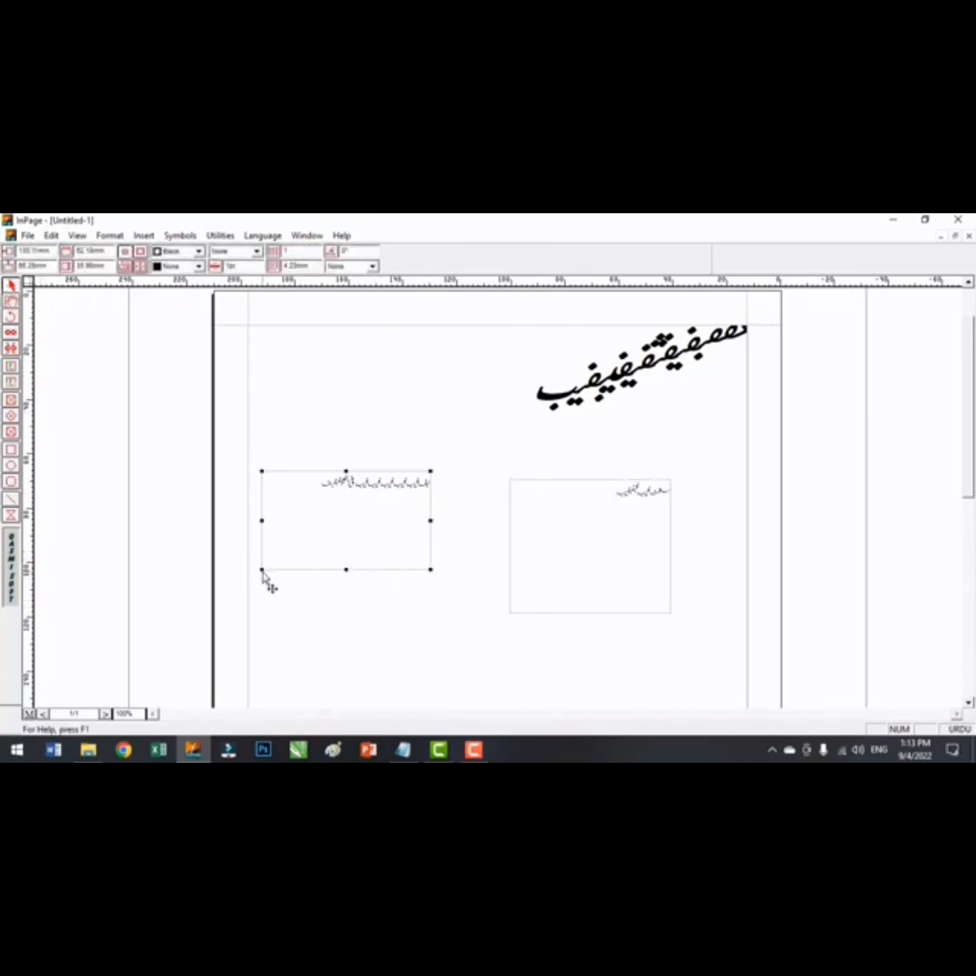
{"action": "left_click_drag", "start_coordinate": [261, 570], "coordinate": [374, 612]}
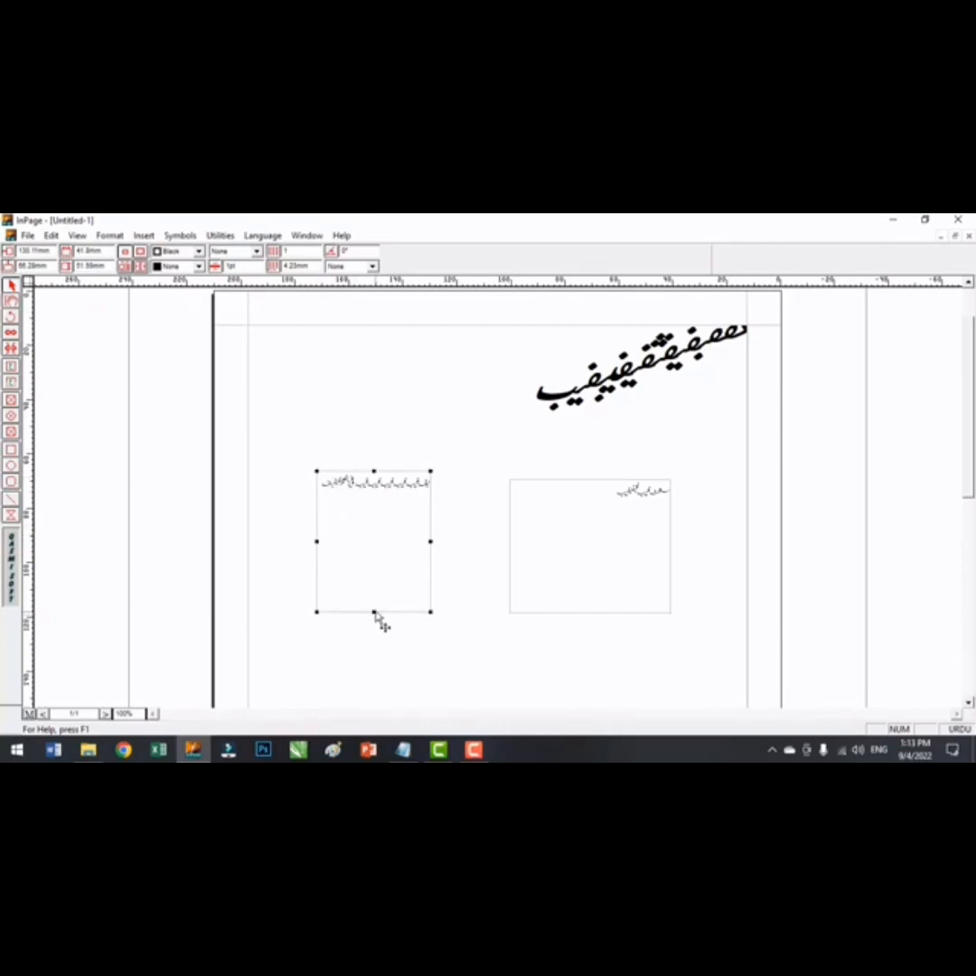
{"action": "left_click_drag", "start_coordinate": [374, 611], "coordinate": [399, 504]}
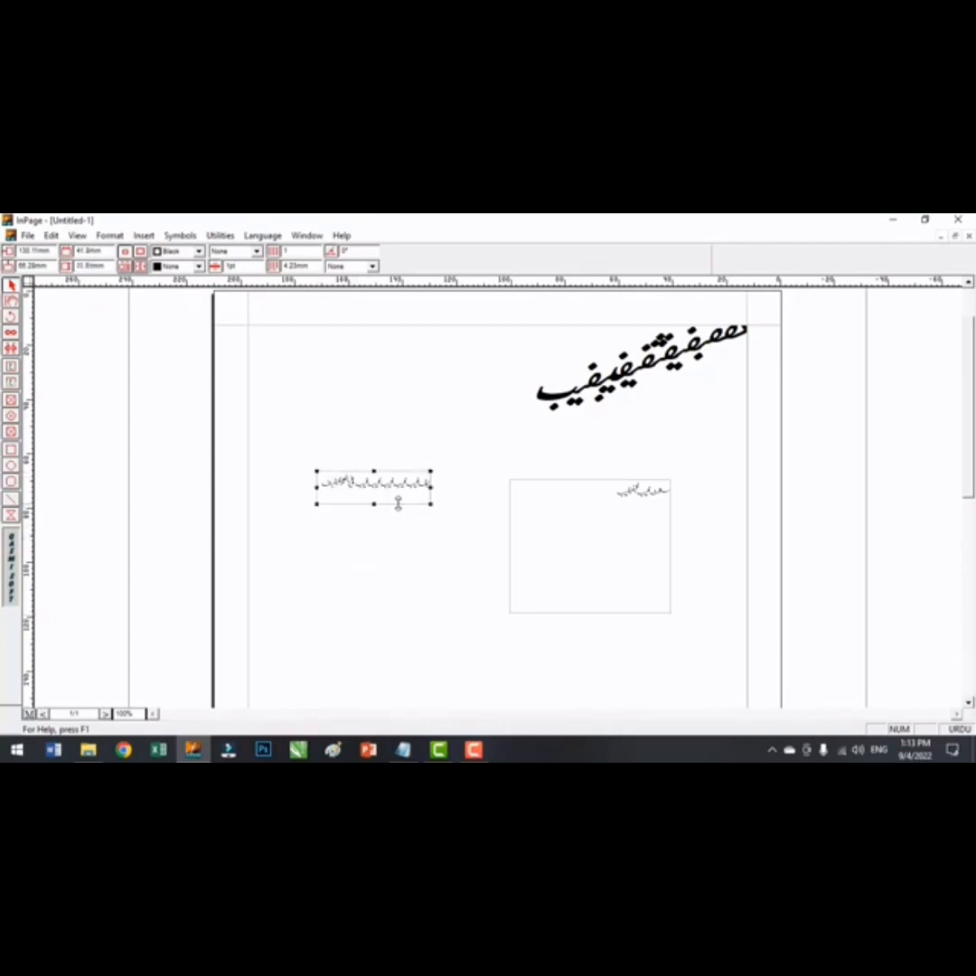
{"action": "left_click", "coordinate": [12, 303]}
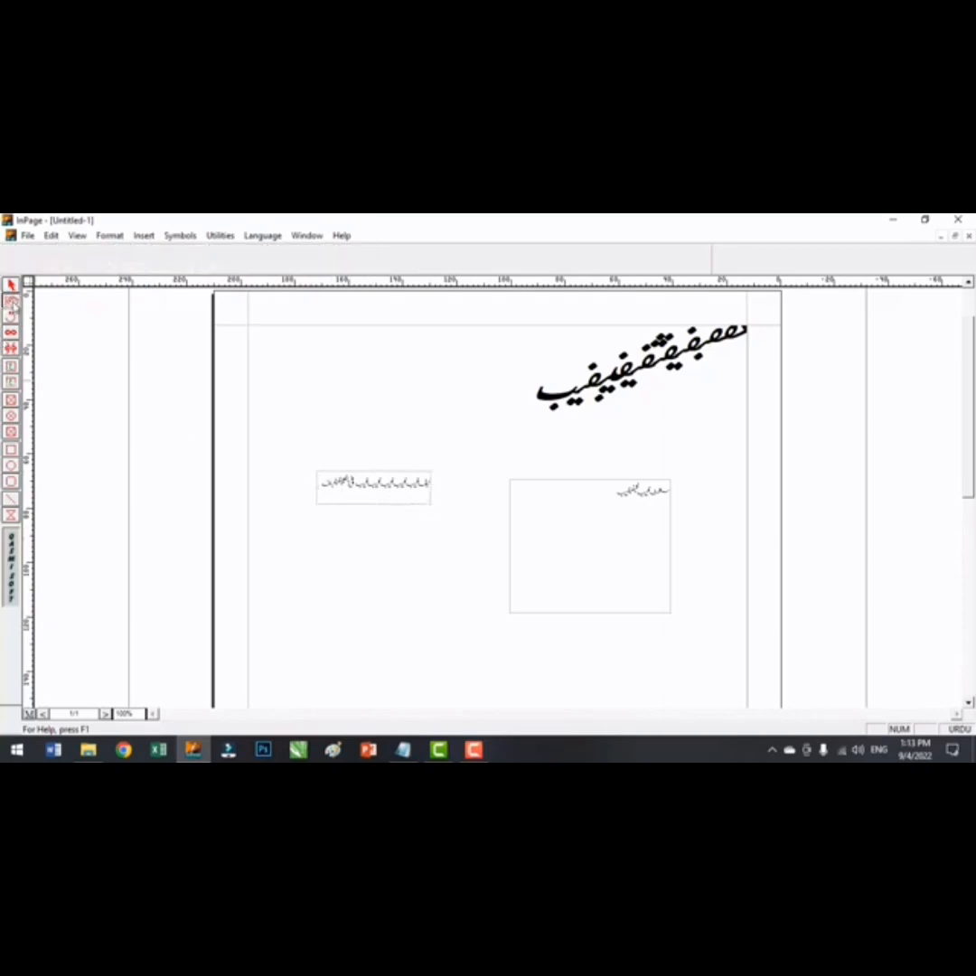
{"action": "left_click", "coordinate": [352, 476]}
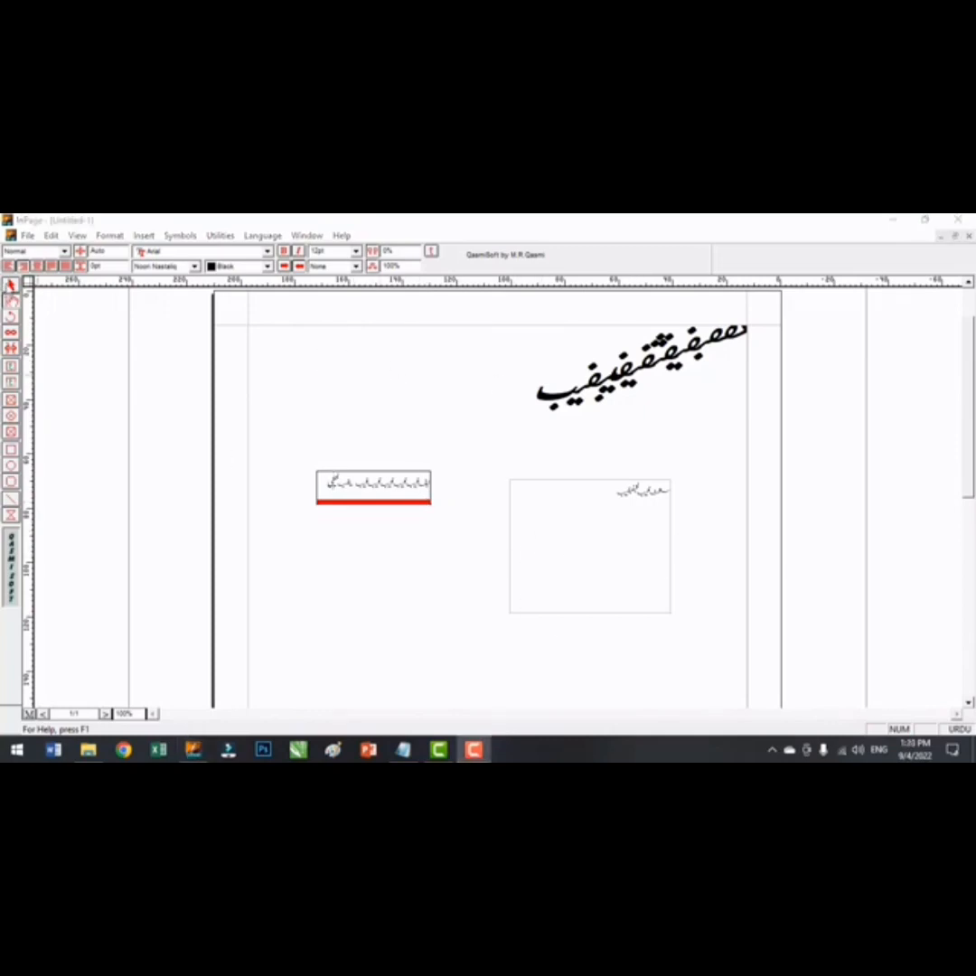
Delete the overflowing one-line text box and the larger text box beside it
{"action": "left_click", "coordinate": [10, 285]}
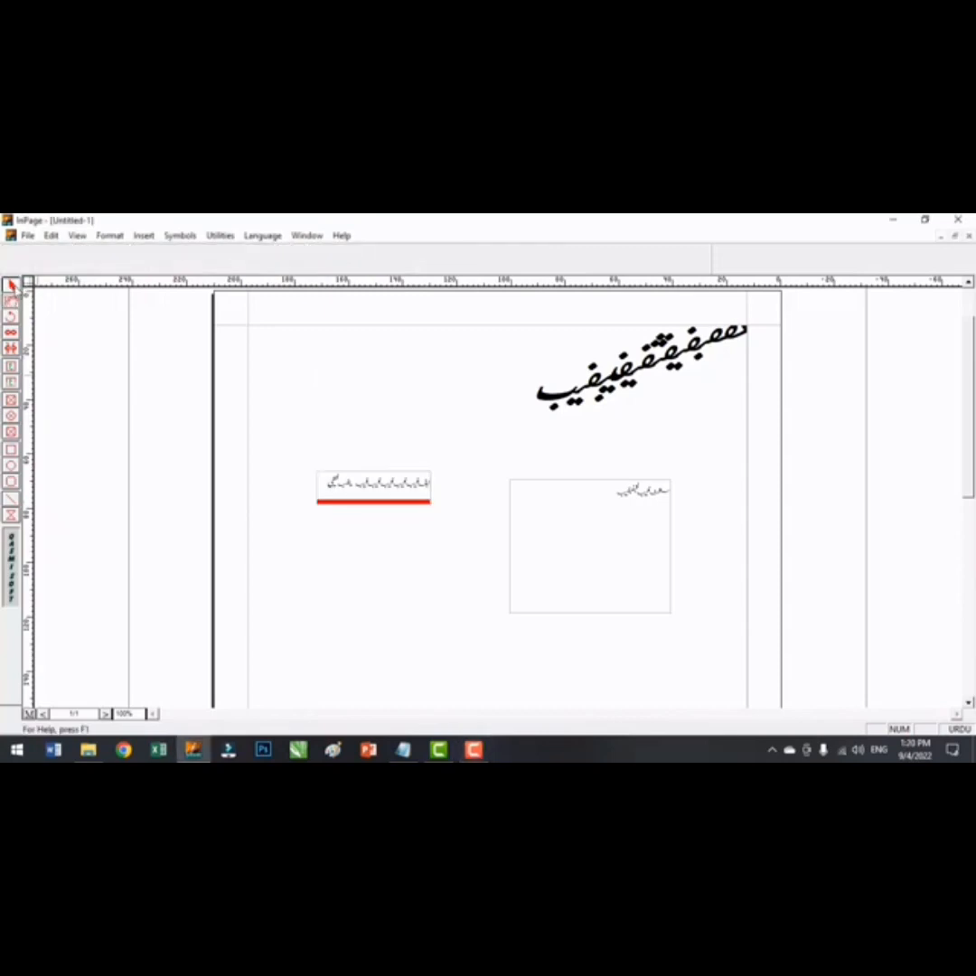
{"action": "left_click", "coordinate": [424, 492]}
{"action": "key", "text": "Delete"}
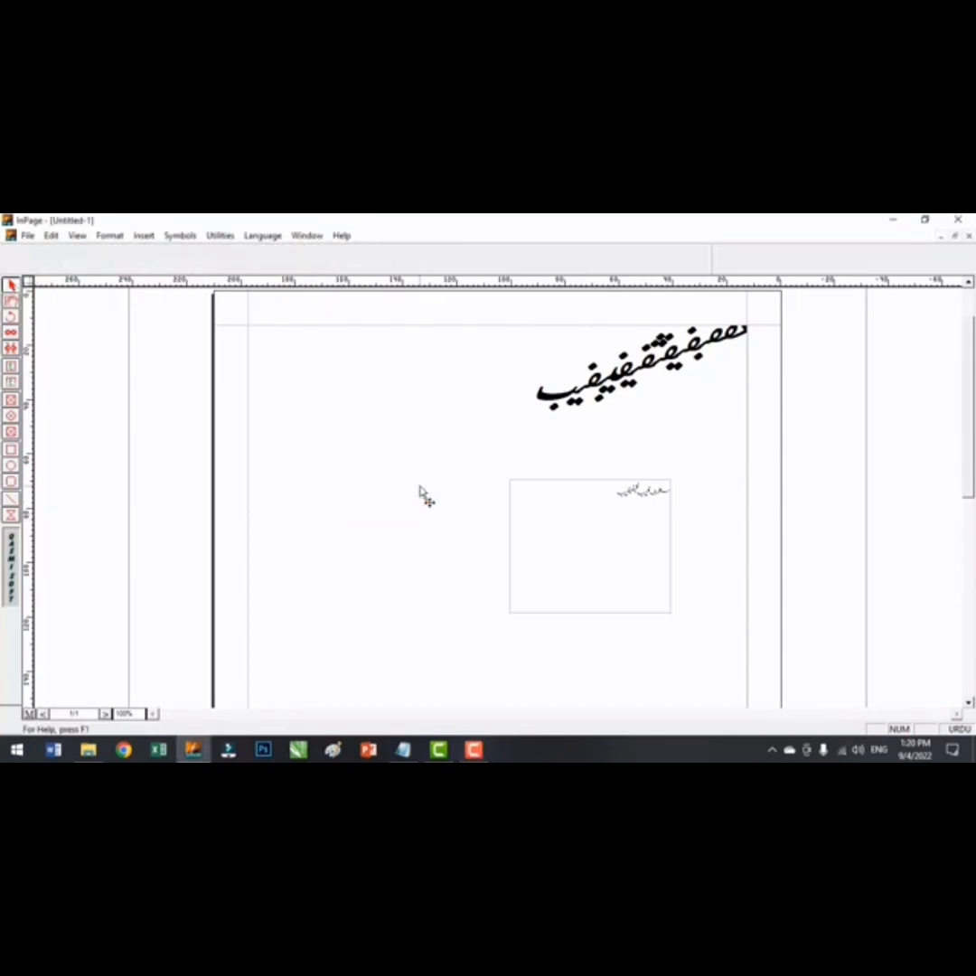
{"action": "left_click", "coordinate": [621, 516]}
{"action": "key", "text": "Delete"}
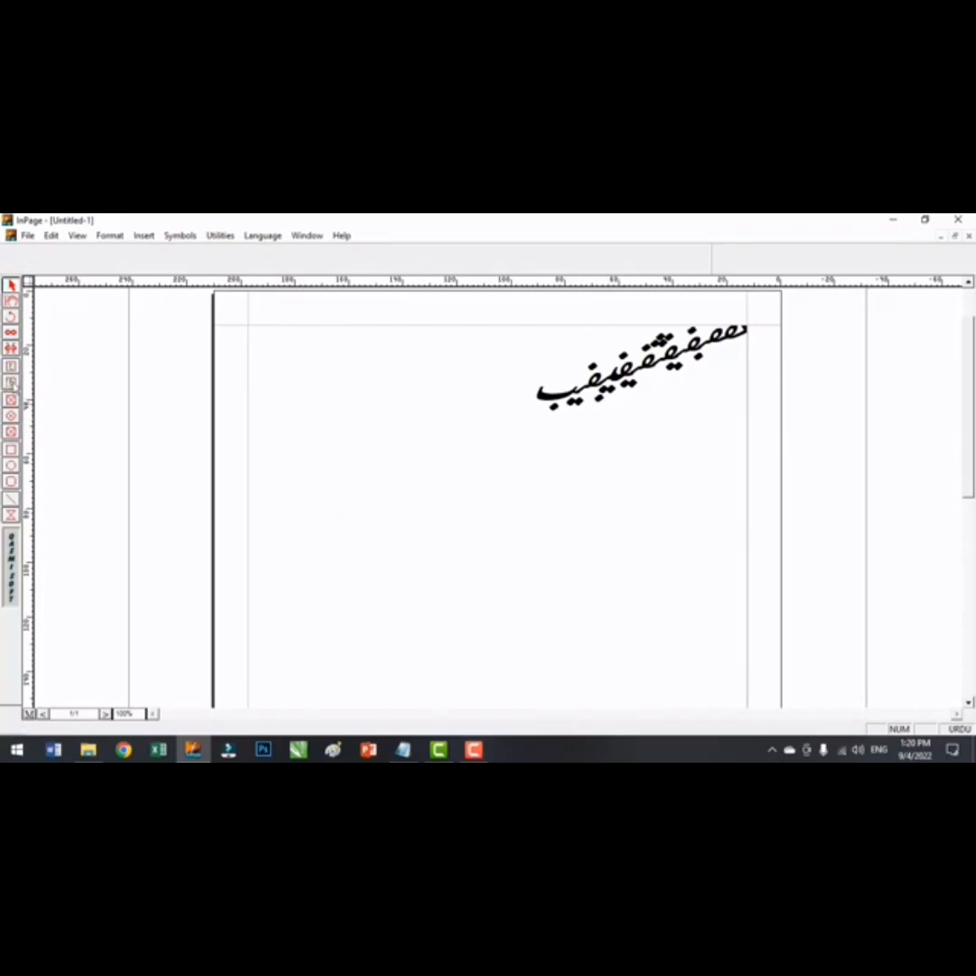
Draw a title box about 64 mm wide in the middle of the page and enter two lines of sample Urdu text
{"action": "left_click", "coordinate": [11, 383]}
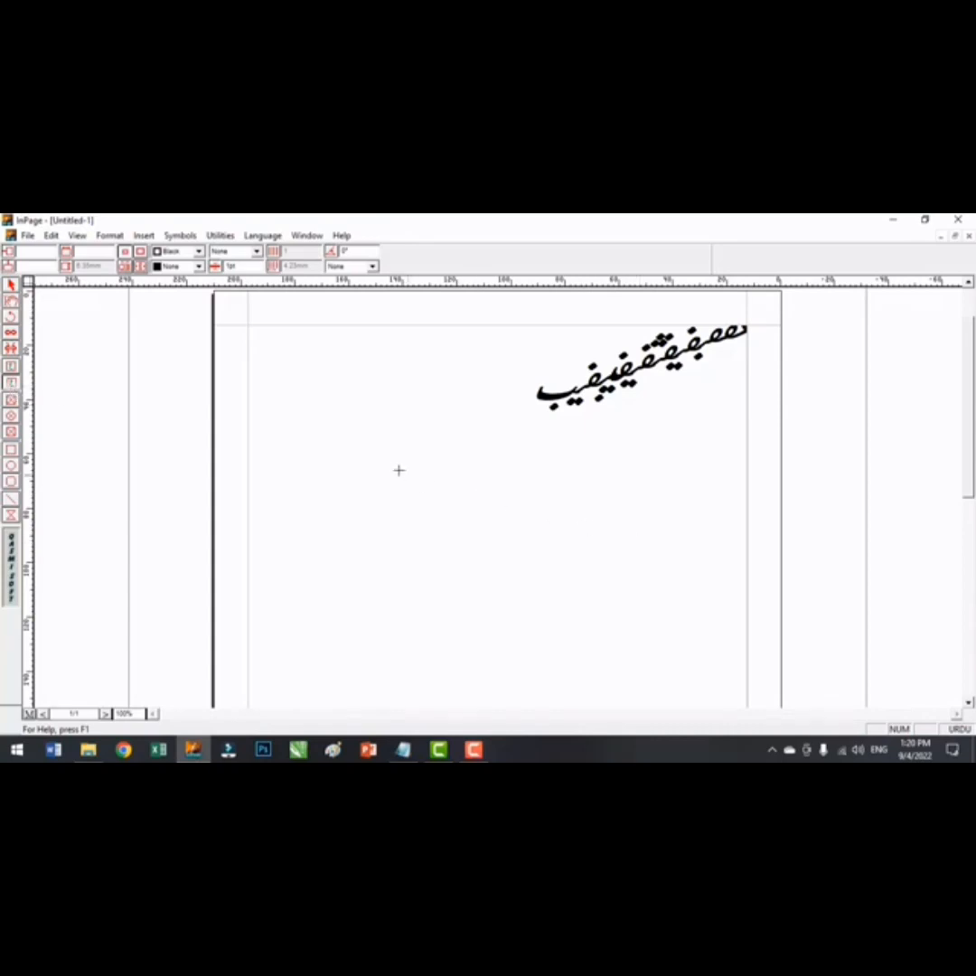
{"action": "left_click_drag", "start_coordinate": [418, 519], "coordinate": [592, 540]}
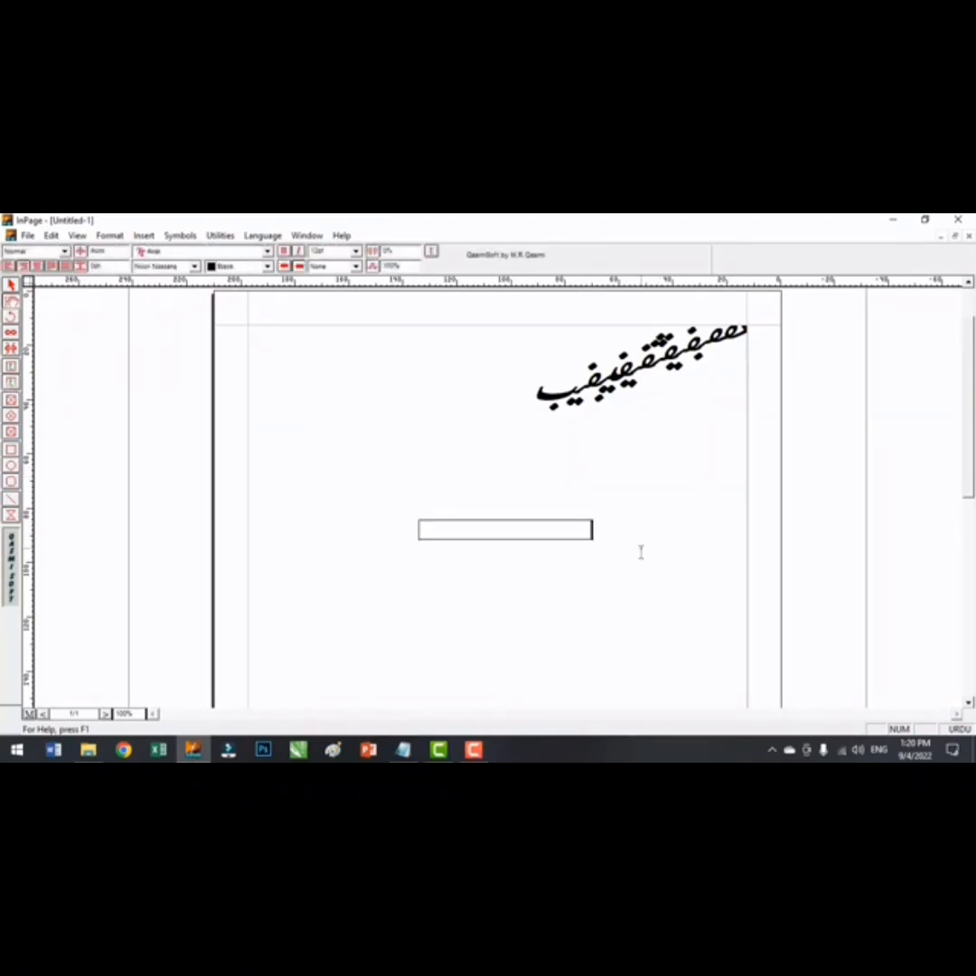
{"action": "type", "text": "فیغفیب"}
{"action": "key", "text": "Return"}
{"action": "type", "text": "لاملام"}
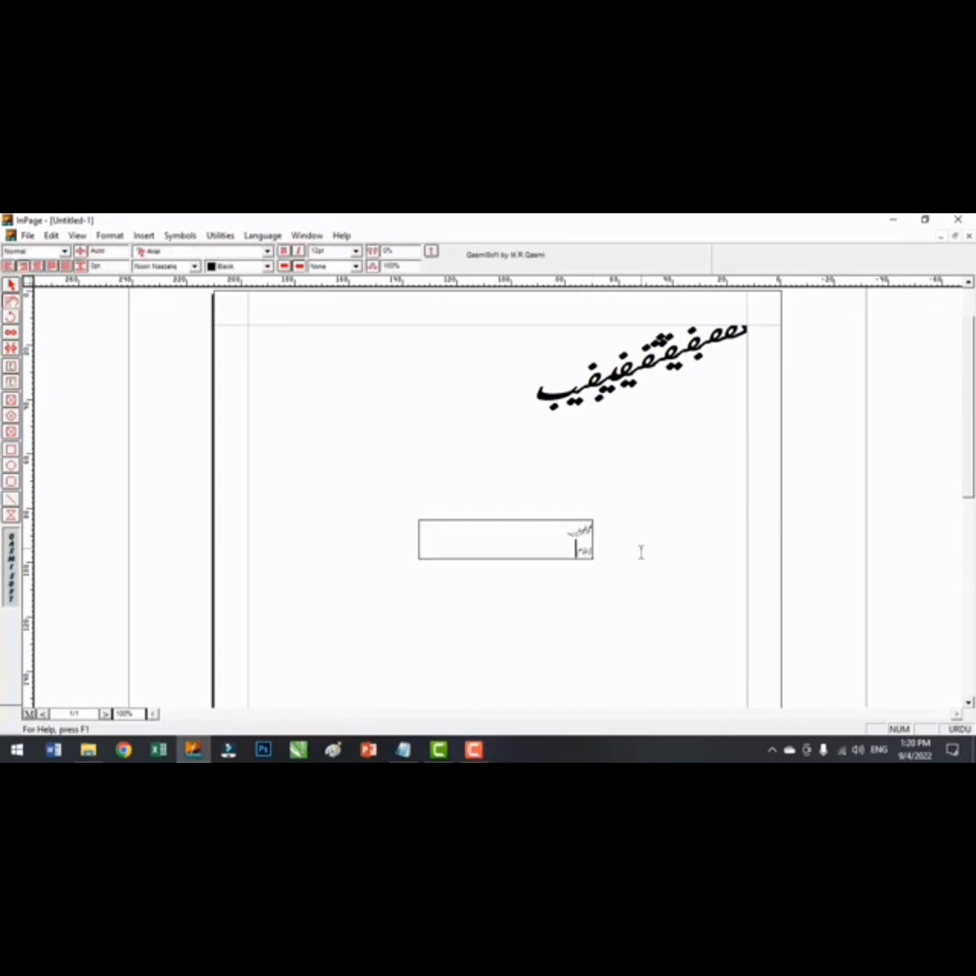
Add five more short lines of sample Urdu text to the title box
{"action": "key", "text": "Return"}
{"action": "type", "text": "لتالام"}
{"action": "key", "text": "Return"}
{"action": "type", "text": "لاملام"}
{"action": "key", "text": "Return"}
{"action": "type", "text": "لاملام"}
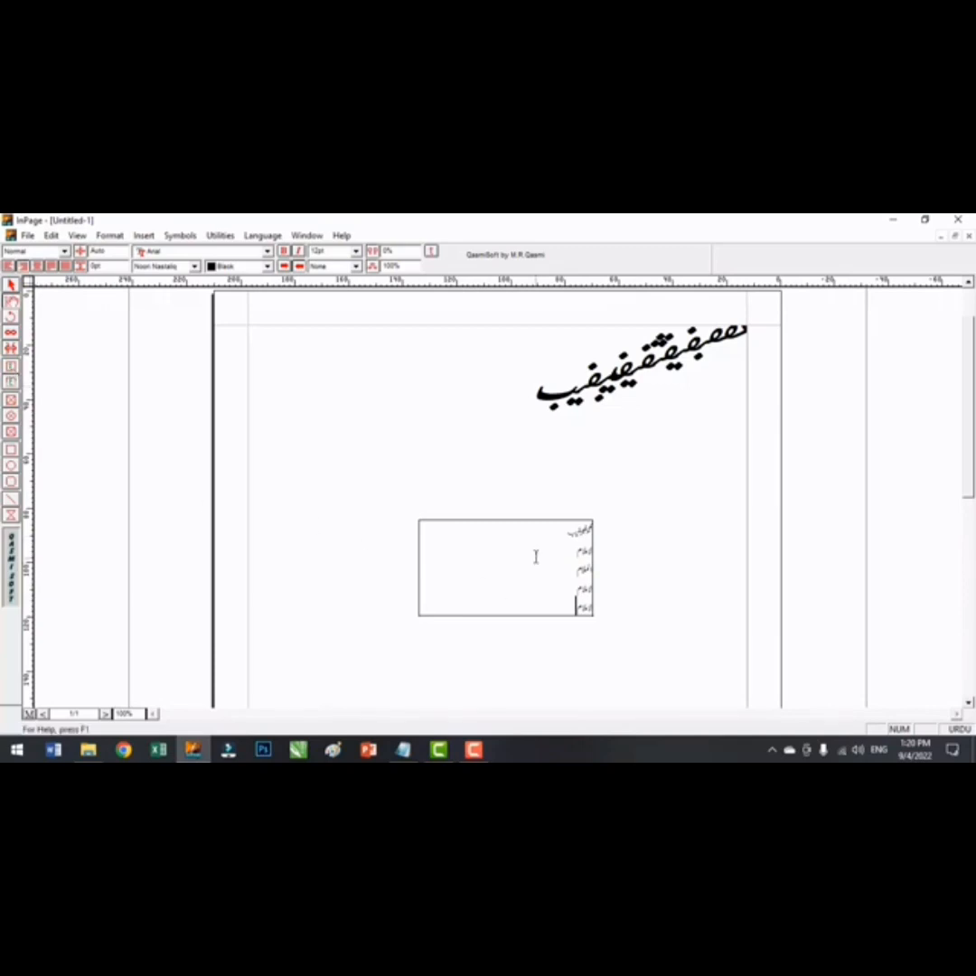
{"action": "key", "text": "Return"}
{"action": "type", "text": "بلیغلبولیب"}
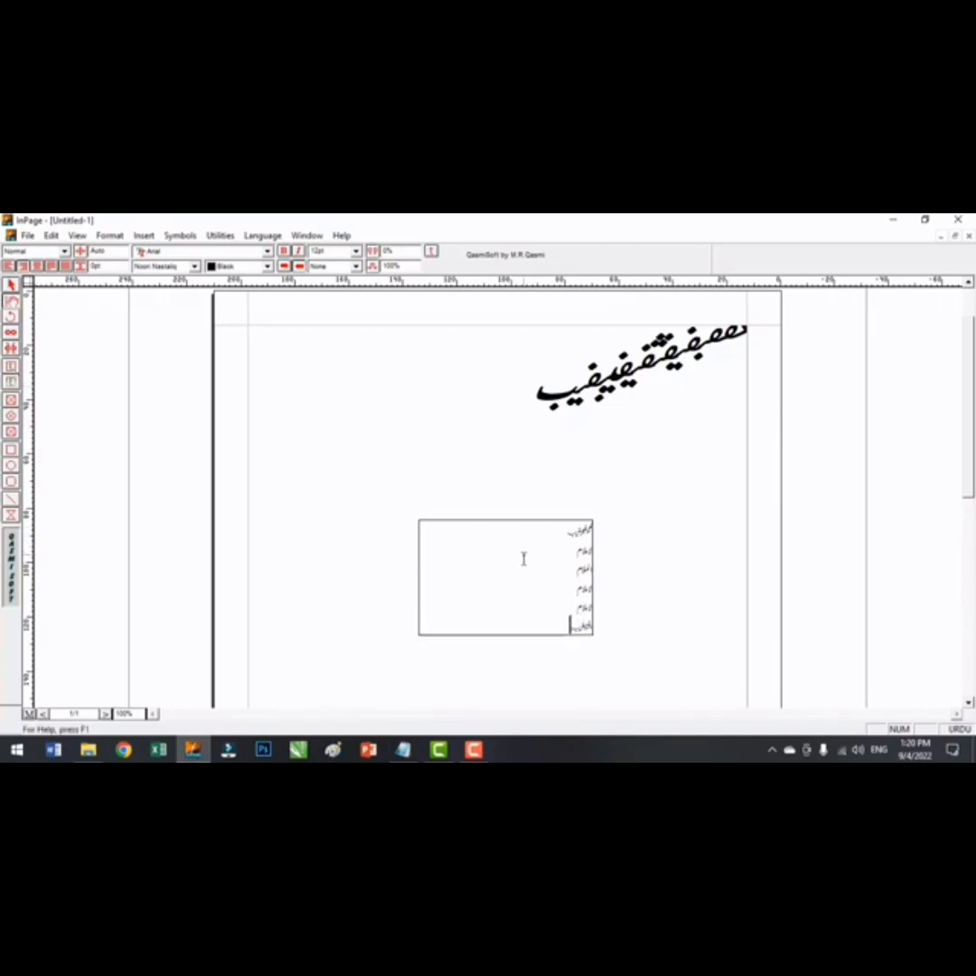
{"action": "key", "text": "Return"}
{"action": "type", "text": "غزل"}
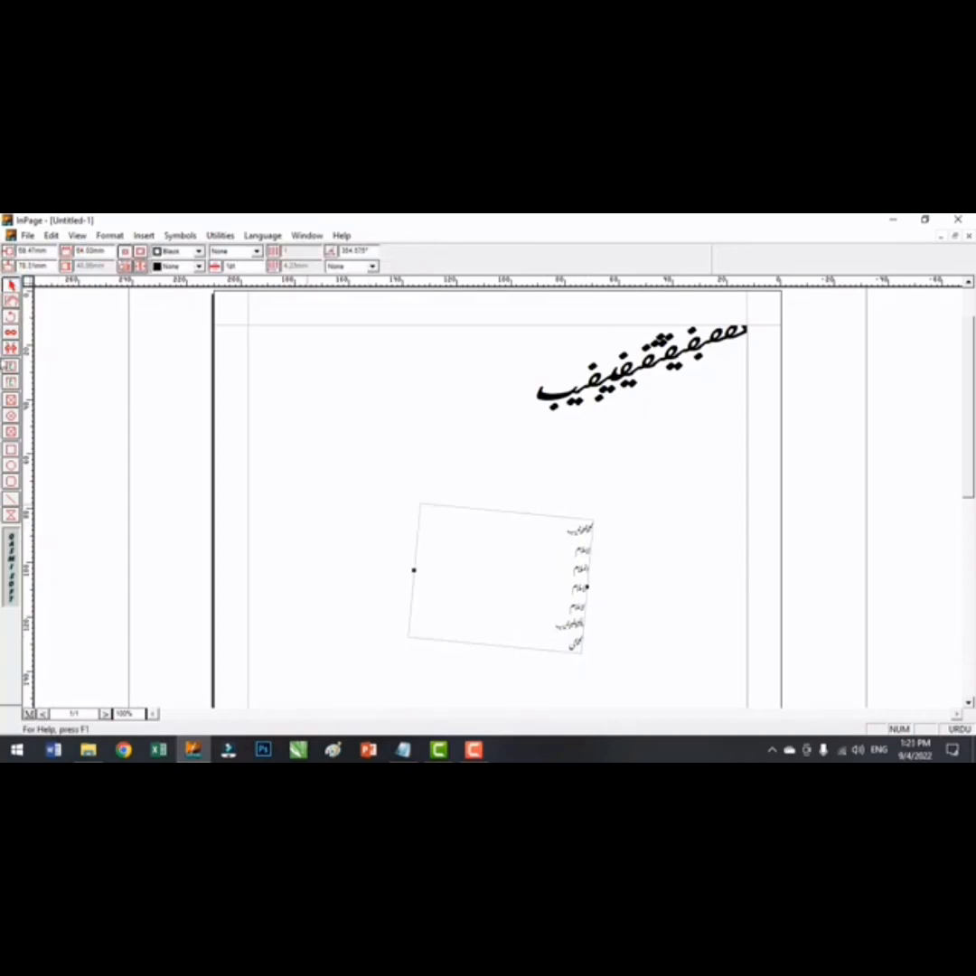
Rotate the title box to an angle of about 2.6° and delete it
{"action": "left_click", "coordinate": [11, 317]}
{"action": "left_click_drag", "start_coordinate": [551, 545], "coordinate": [670, 532]}
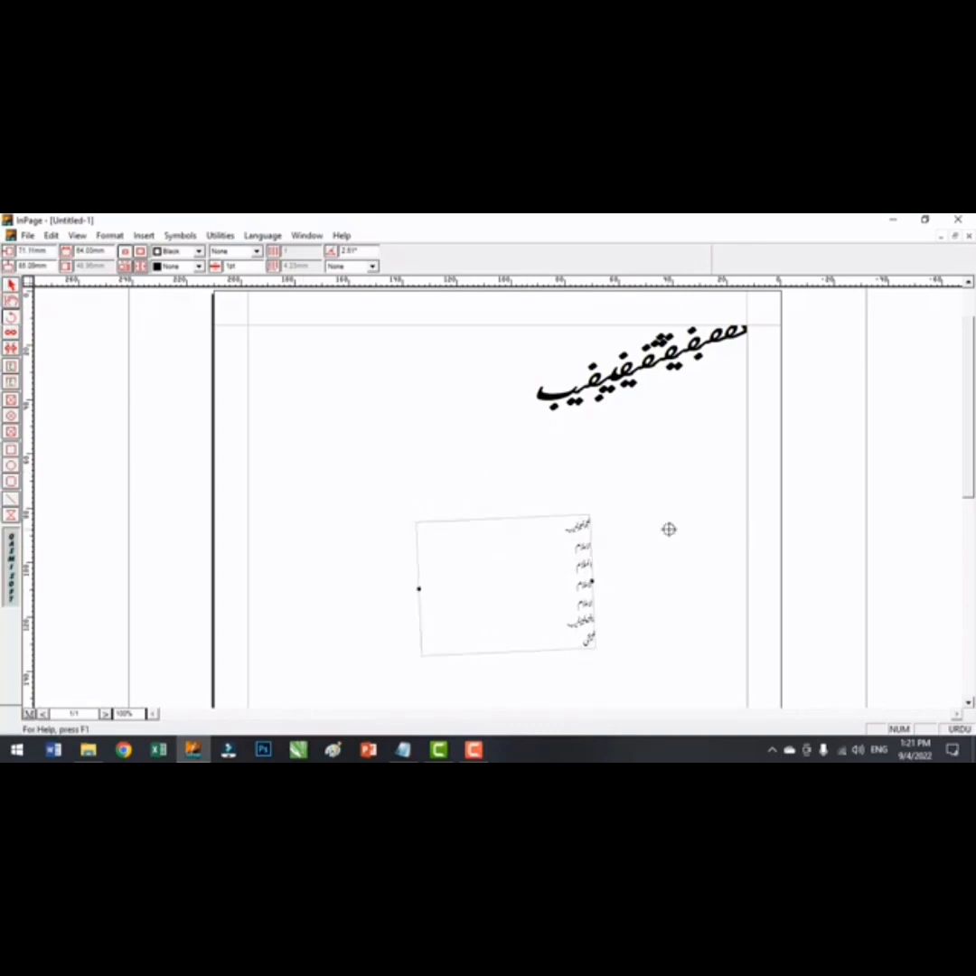
{"action": "left_click", "coordinate": [10, 286]}
{"action": "key", "text": "Delete"}
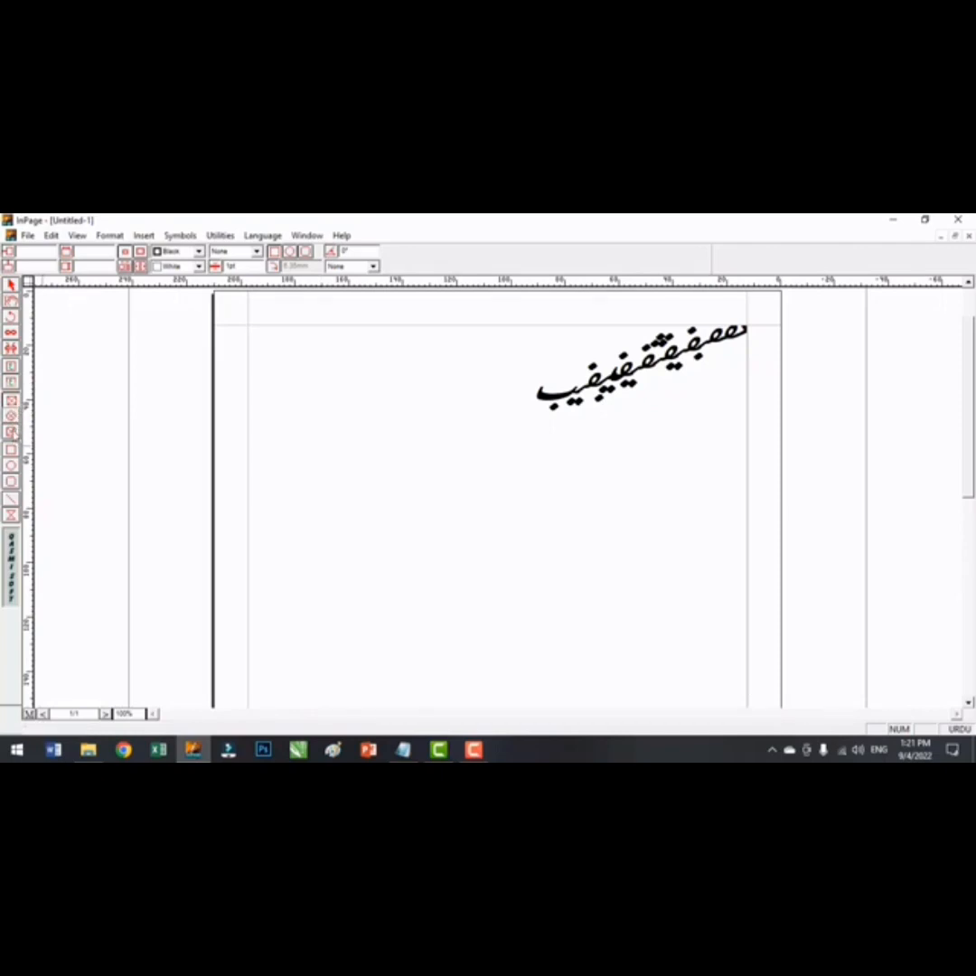
Draw a rectangular picture box in the middle of the page and import the picture "scope of cpc 2" into it
{"action": "left_click", "coordinate": [11, 401]}
{"action": "left_click_drag", "start_coordinate": [364, 477], "coordinate": [619, 629]}
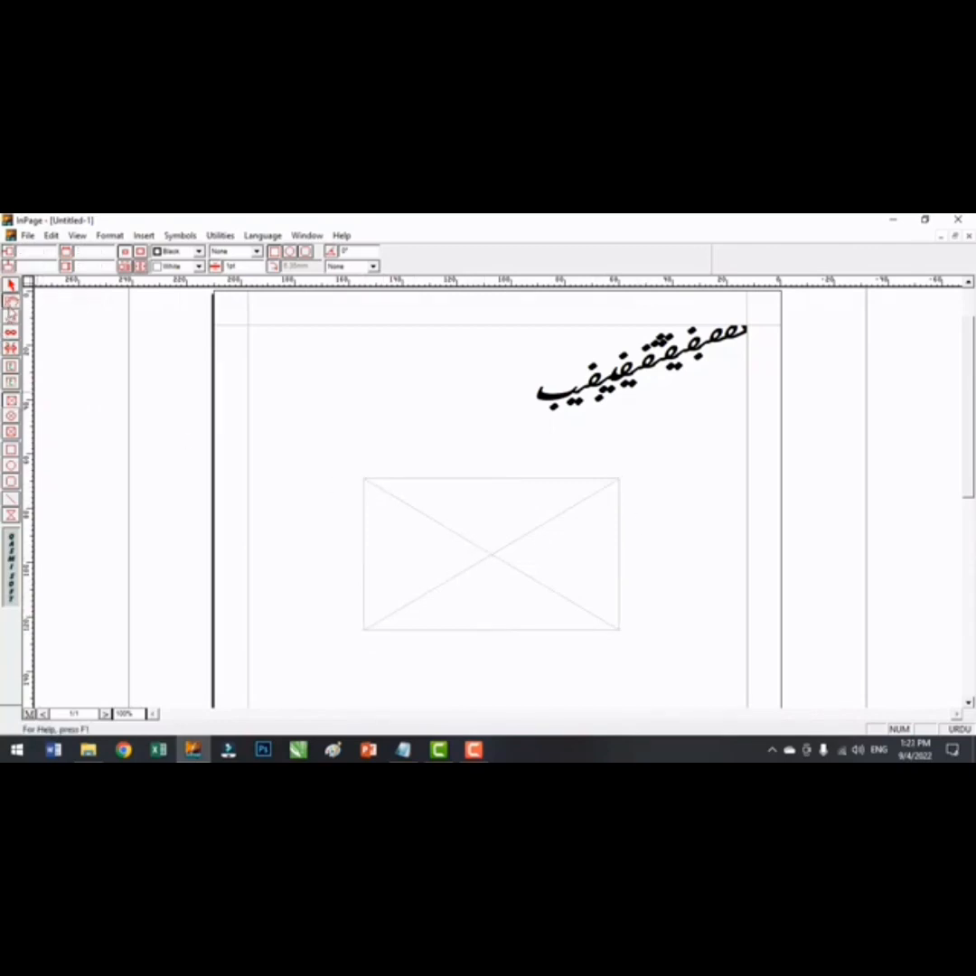
{"action": "left_click", "coordinate": [11, 301]}
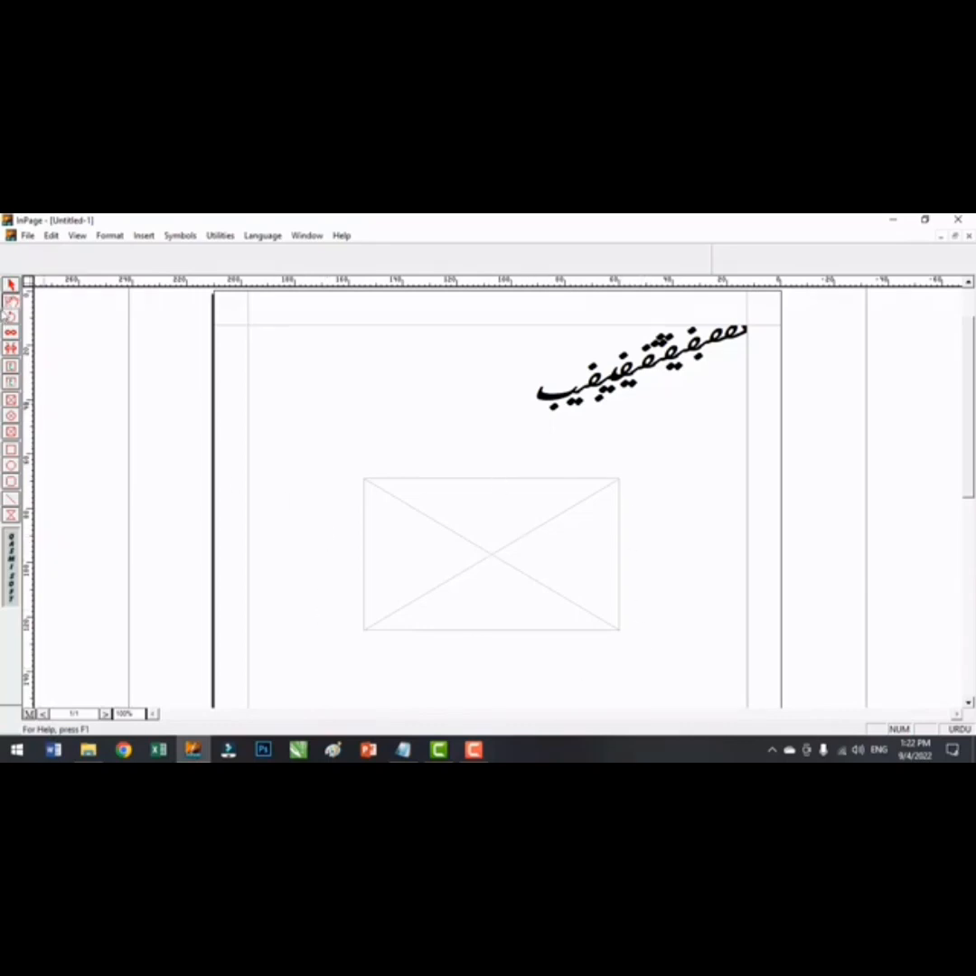
{"action": "double_click", "coordinate": [477, 556]}
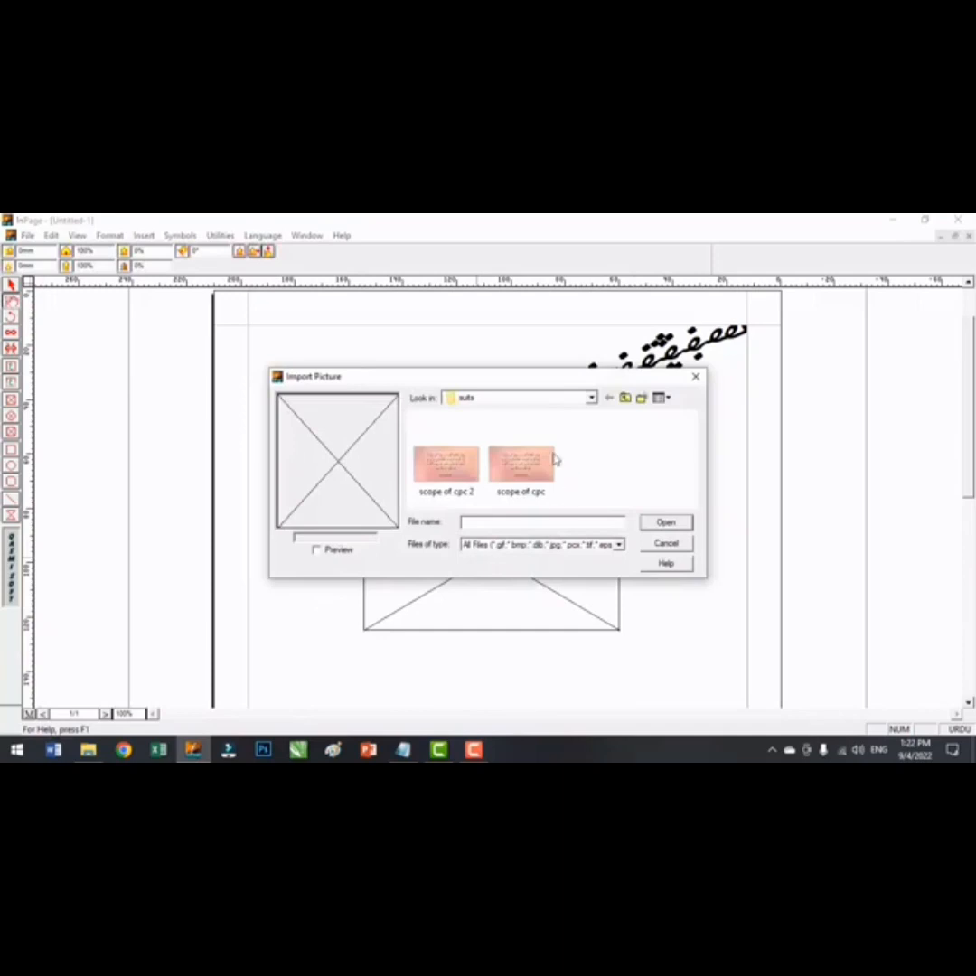
{"action": "left_click", "coordinate": [592, 397]}
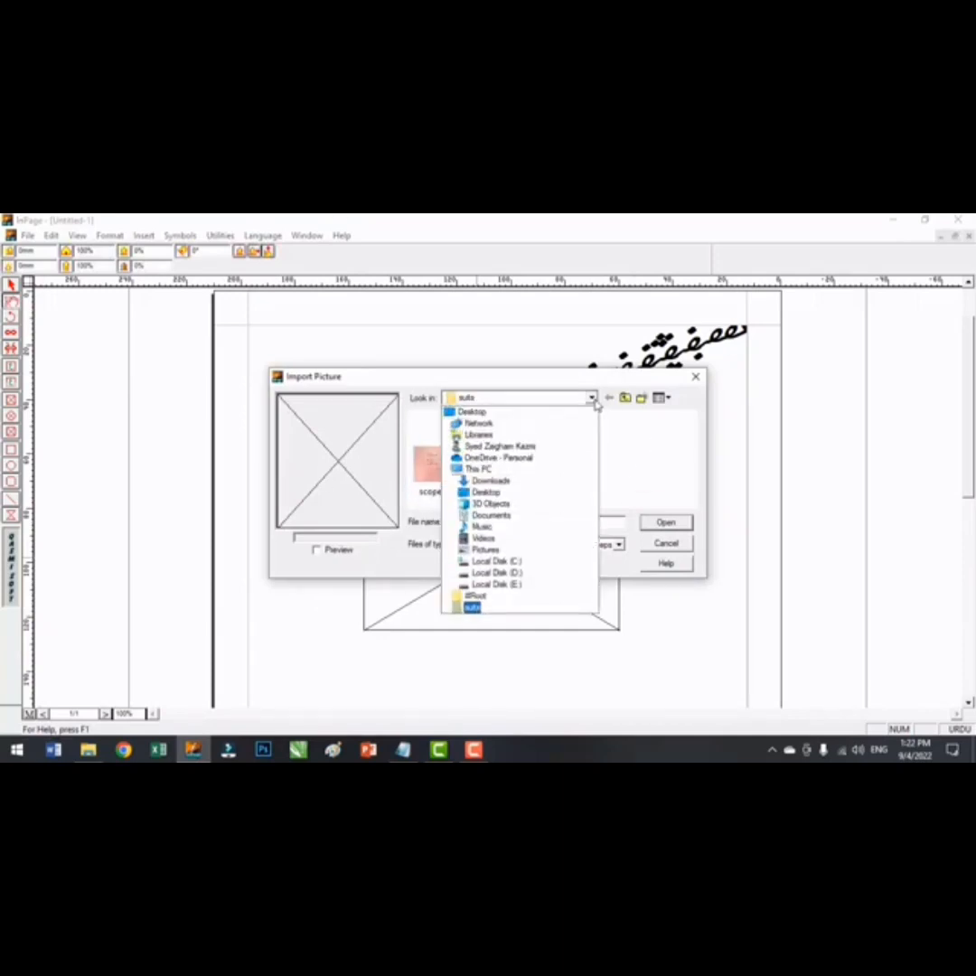
{"action": "left_click", "coordinate": [594, 403]}
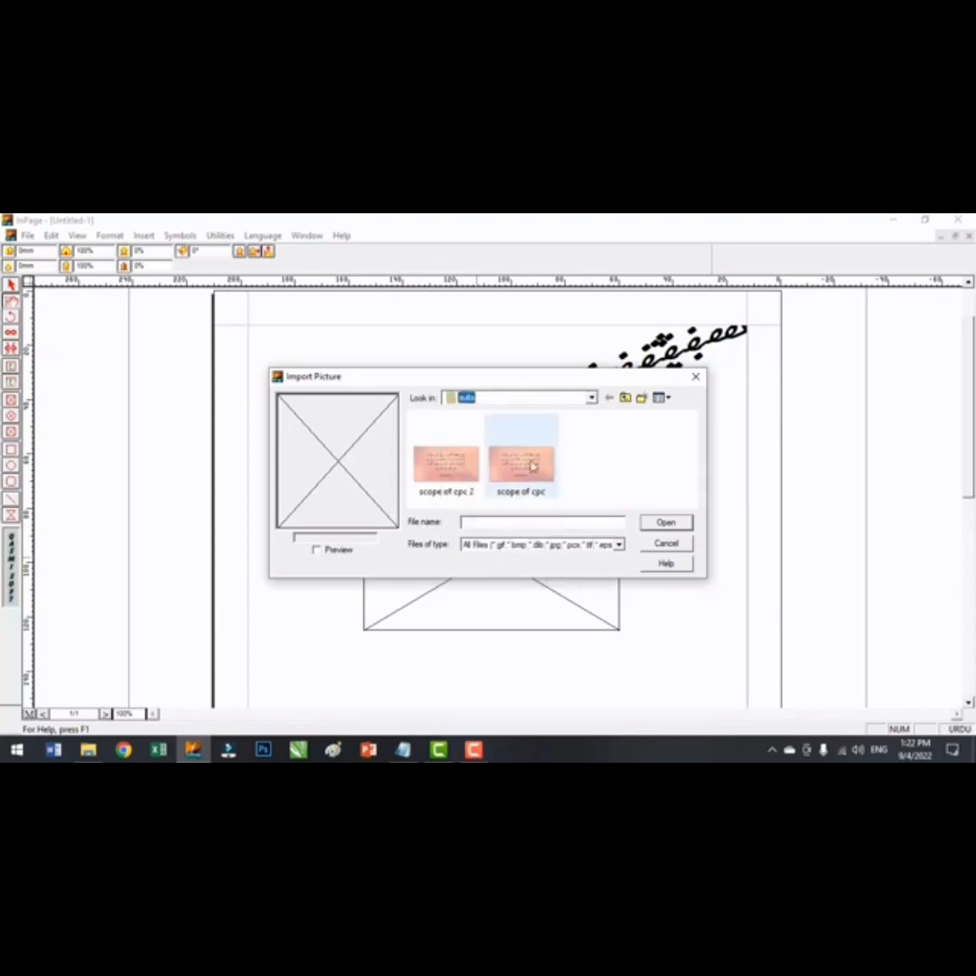
{"action": "double_click", "coordinate": [457, 477]}
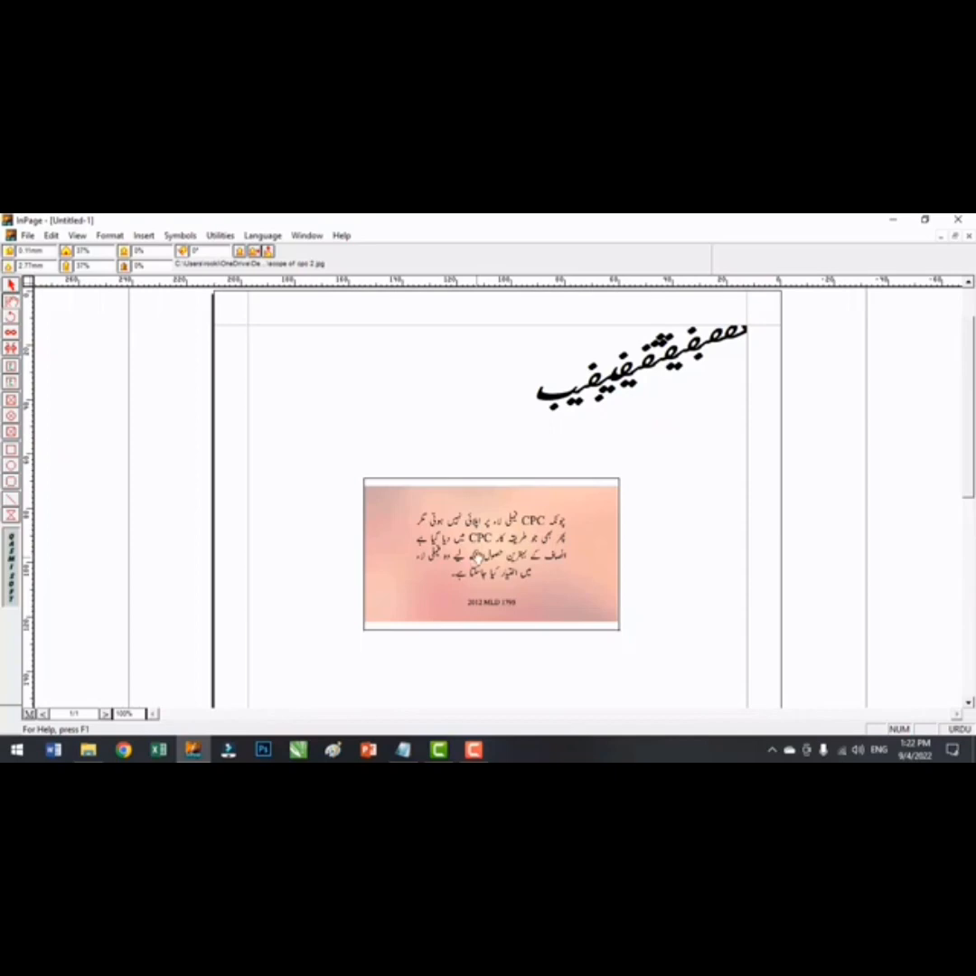
Shift the imported picture slightly within its rectangular frame
{"action": "mouse_move", "coordinate": [478, 558]}
{"action": "left_mouse_down"}
{"action": "mouse_move", "coordinate": [491, 562]}
{"action": "mouse_move", "coordinate": [483, 555]}
{"action": "left_mouse_up"}
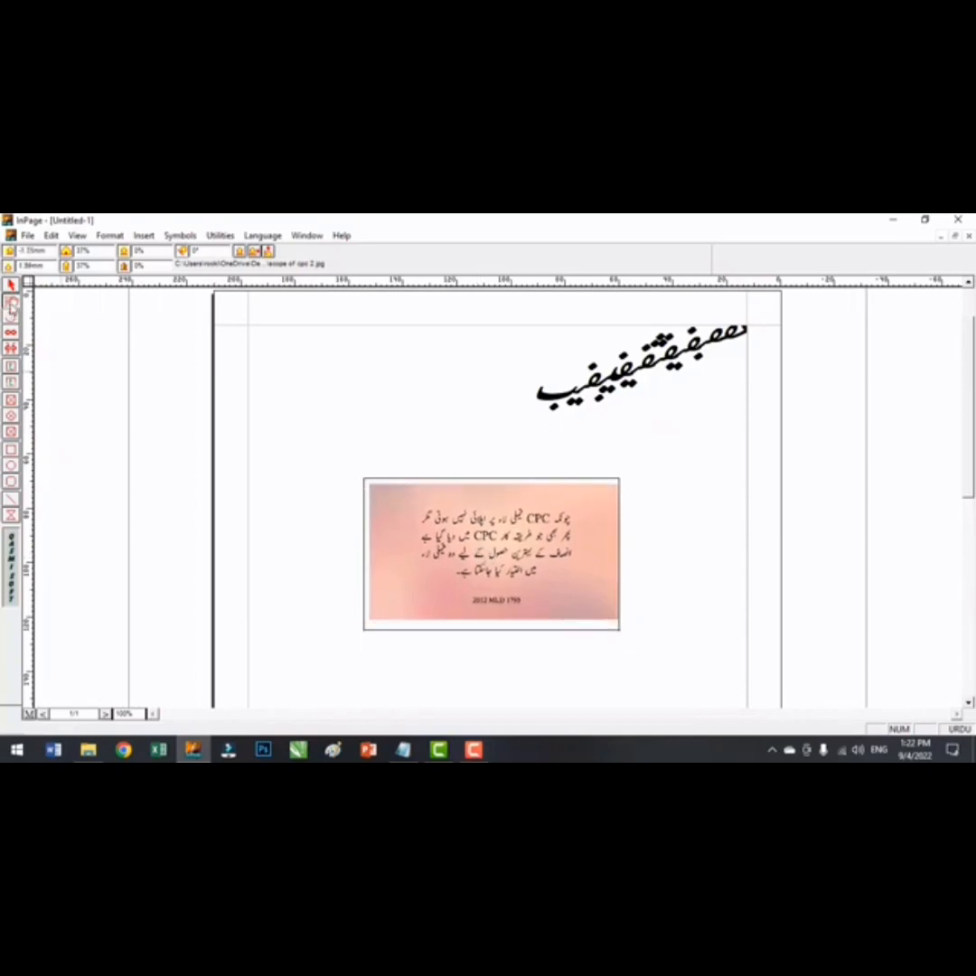
{"action": "mouse_move", "coordinate": [512, 556]}
{"action": "left_mouse_down"}
{"action": "mouse_move", "coordinate": [461, 532]}
{"action": "mouse_move", "coordinate": [564, 474]}
{"action": "mouse_move", "coordinate": [631, 560]}
{"action": "mouse_move", "coordinate": [534, 619]}
{"action": "mouse_move", "coordinate": [406, 530]}
{"action": "mouse_move", "coordinate": [442, 464]}
{"action": "mouse_move", "coordinate": [567, 578]}
{"action": "mouse_move", "coordinate": [488, 540]}
{"action": "mouse_move", "coordinate": [510, 553]}
{"action": "left_mouse_up"}
{"action": "left_click", "coordinate": [11, 285]}
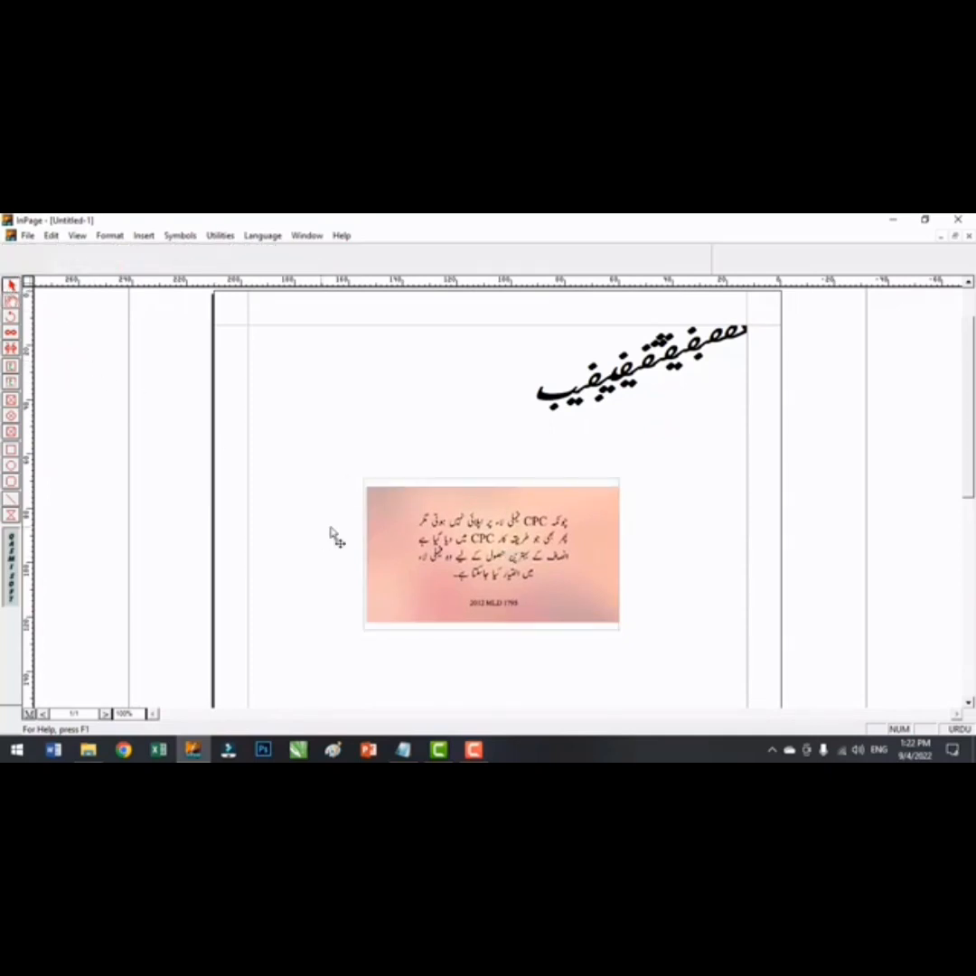
Resize the rectangular picture box to about 96 mm by 59 mm and move it up and towards the page's left margin
{"action": "left_click", "coordinate": [402, 486]}
{"action": "left_click_drag", "start_coordinate": [406, 488], "coordinate": [394, 459]}
{"action": "mouse_move", "coordinate": [585, 444]}
{"action": "left_mouse_down"}
{"action": "mouse_move", "coordinate": [554, 489]}
{"action": "mouse_move", "coordinate": [595, 435]}
{"action": "left_mouse_up"}
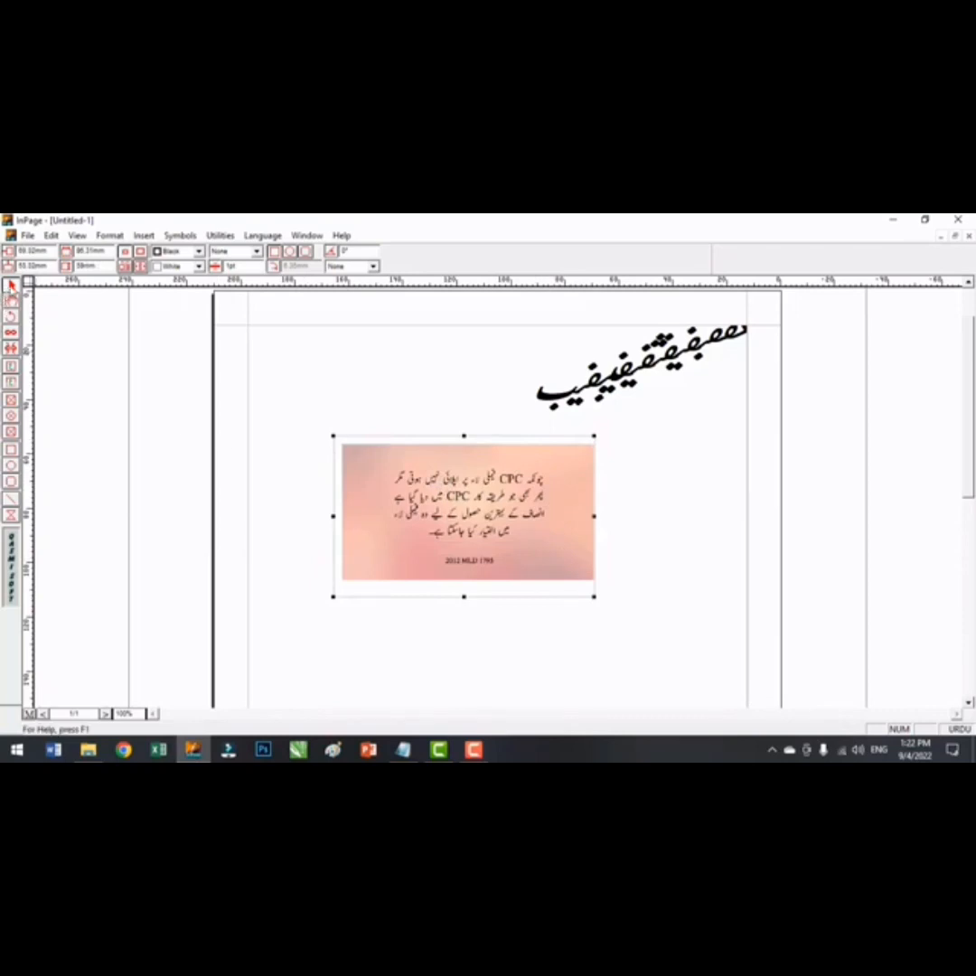
{"action": "left_click_drag", "start_coordinate": [399, 447], "coordinate": [444, 482]}
{"action": "left_click", "coordinate": [12, 303]}
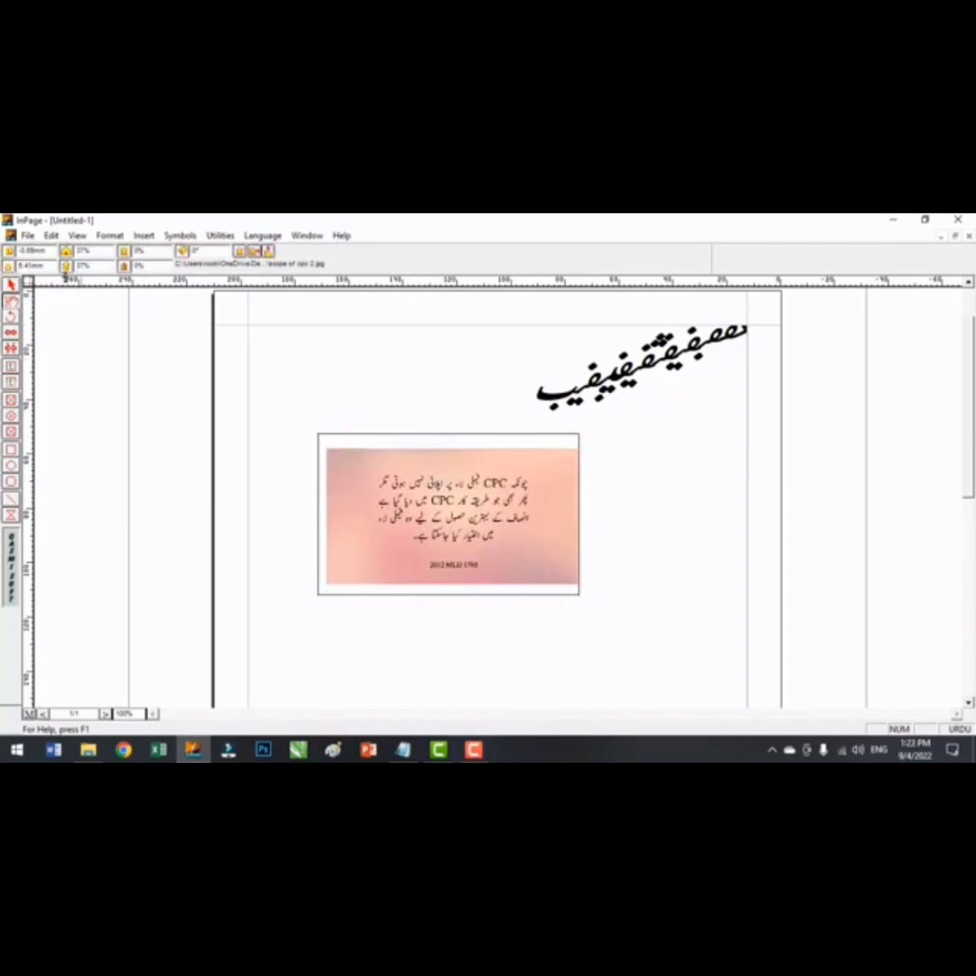
{"action": "left_click", "coordinate": [12, 301]}
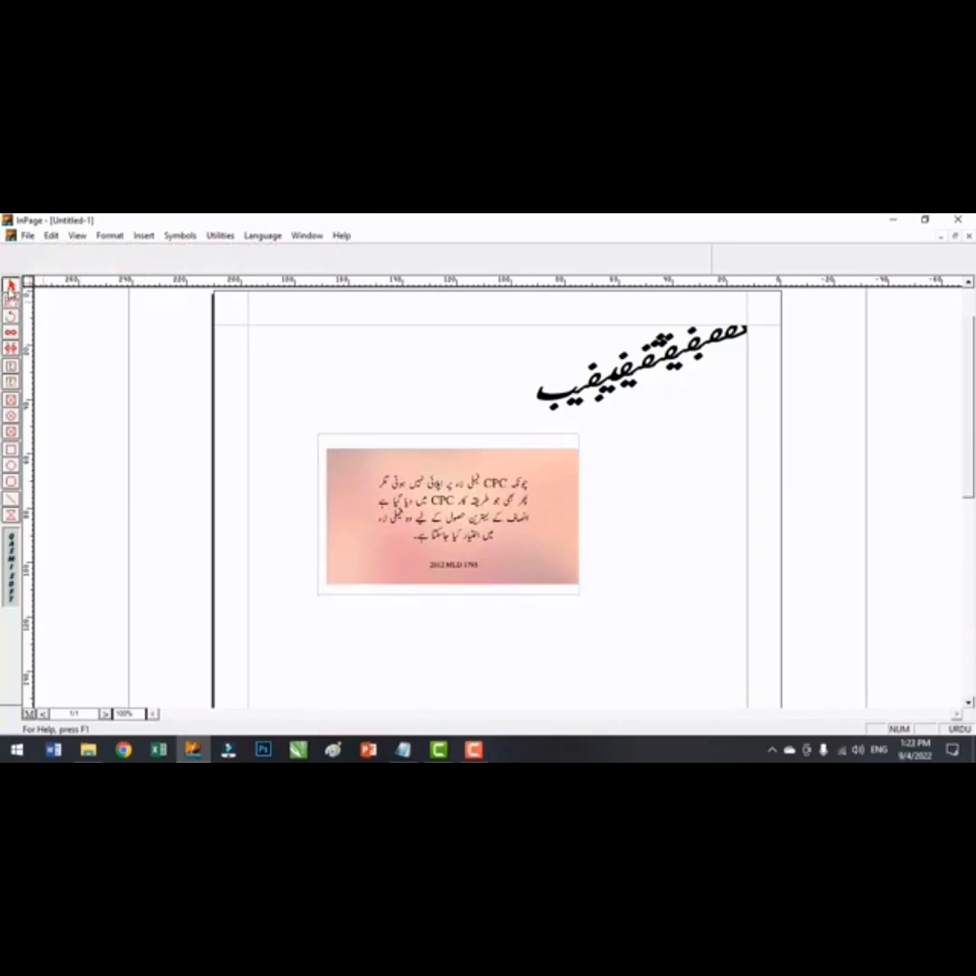
{"action": "left_click", "coordinate": [10, 366]}
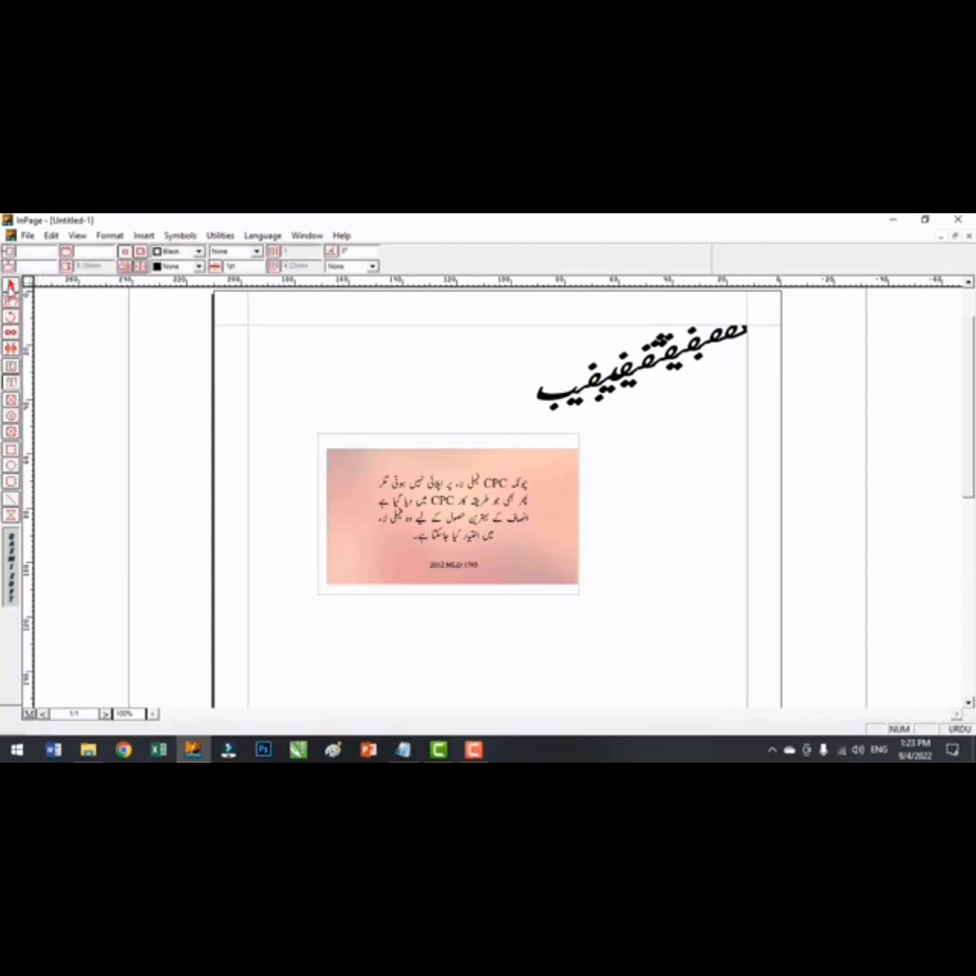
{"action": "left_click", "coordinate": [11, 285]}
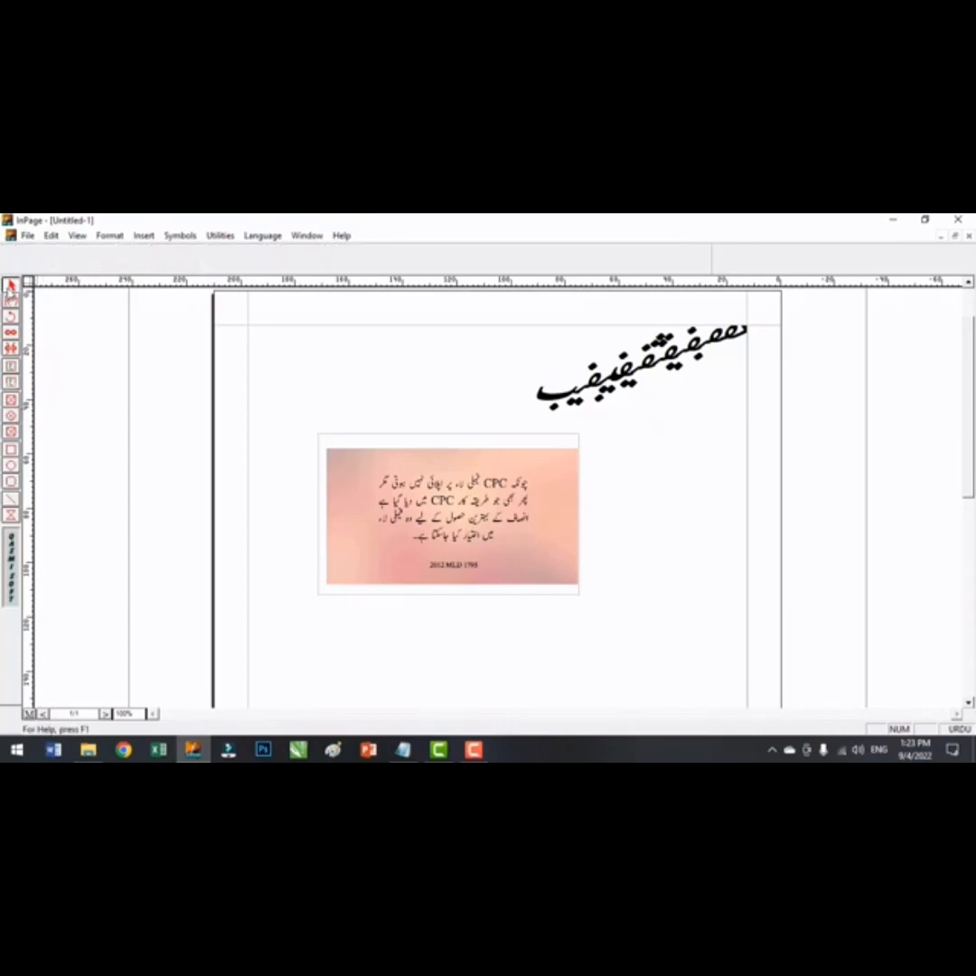
Draw a circular picture box about 46 mm wide and 44 mm high beside the rectangular one and import "scope of cpc" into it
{"action": "left_click", "coordinate": [12, 419]}
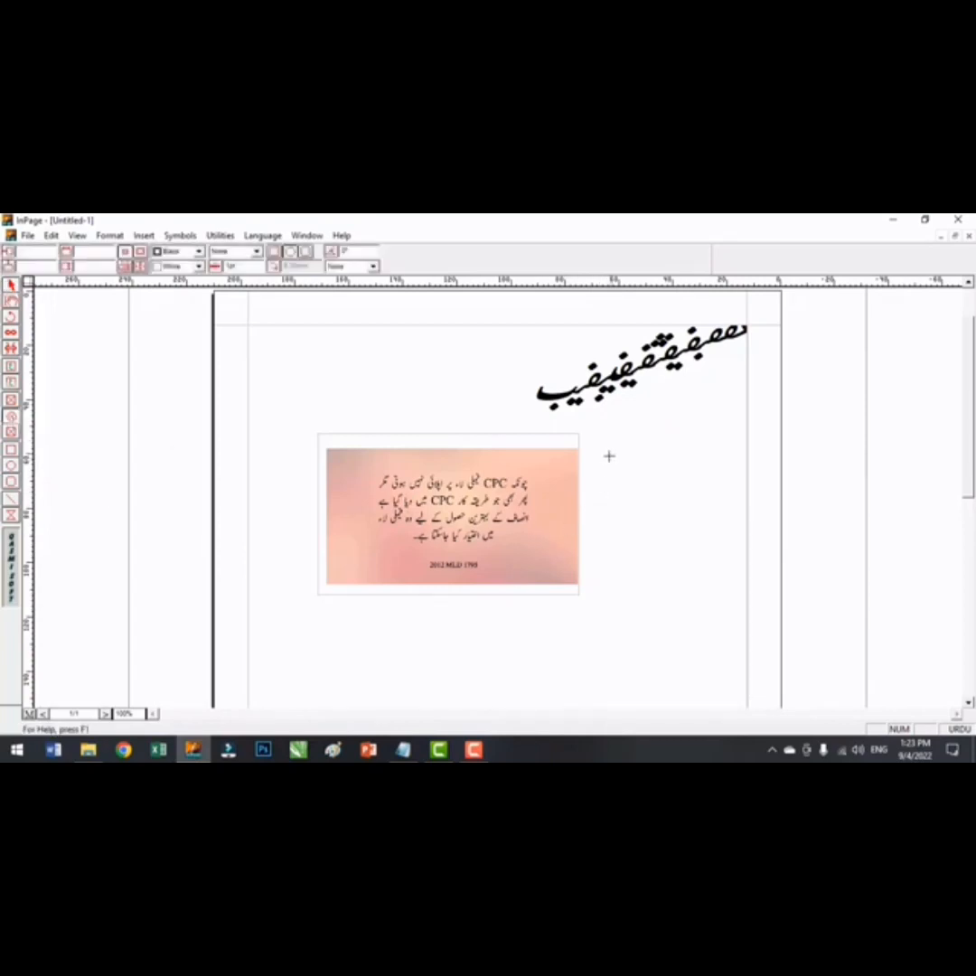
{"action": "left_click_drag", "start_coordinate": [603, 446], "coordinate": [728, 568]}
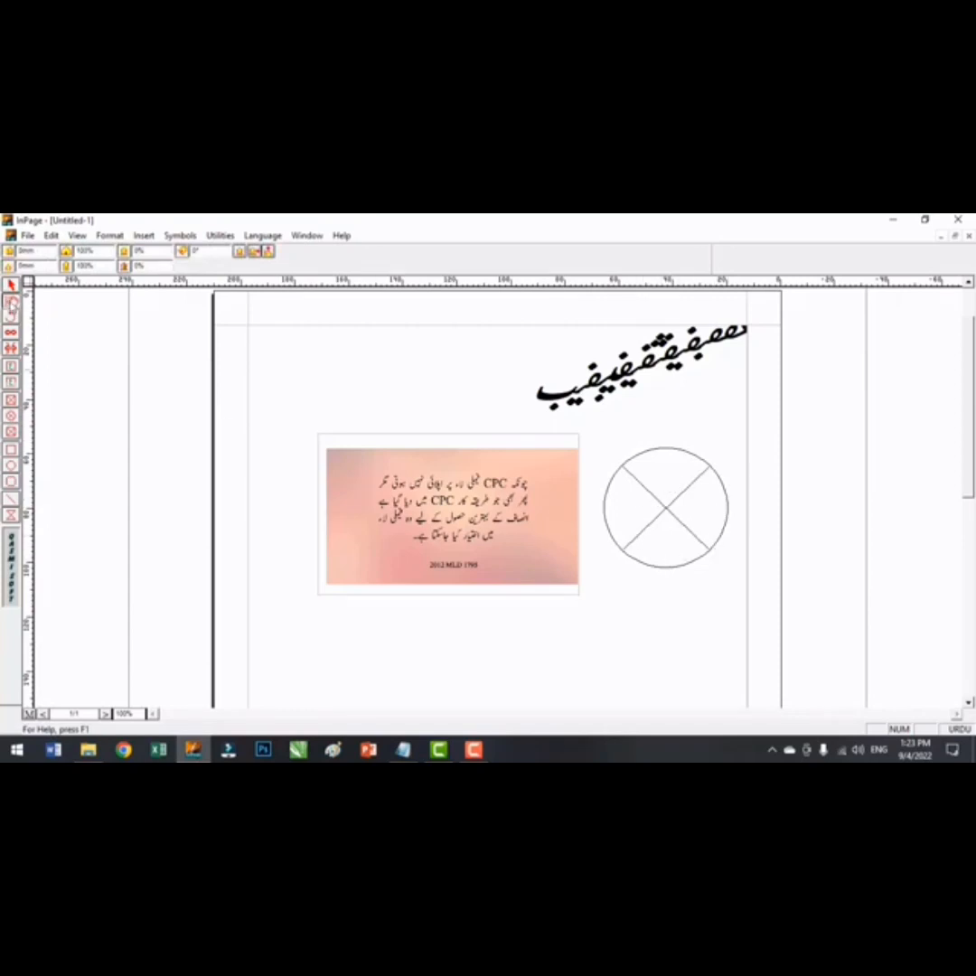
{"action": "double_click", "coordinate": [672, 516]}
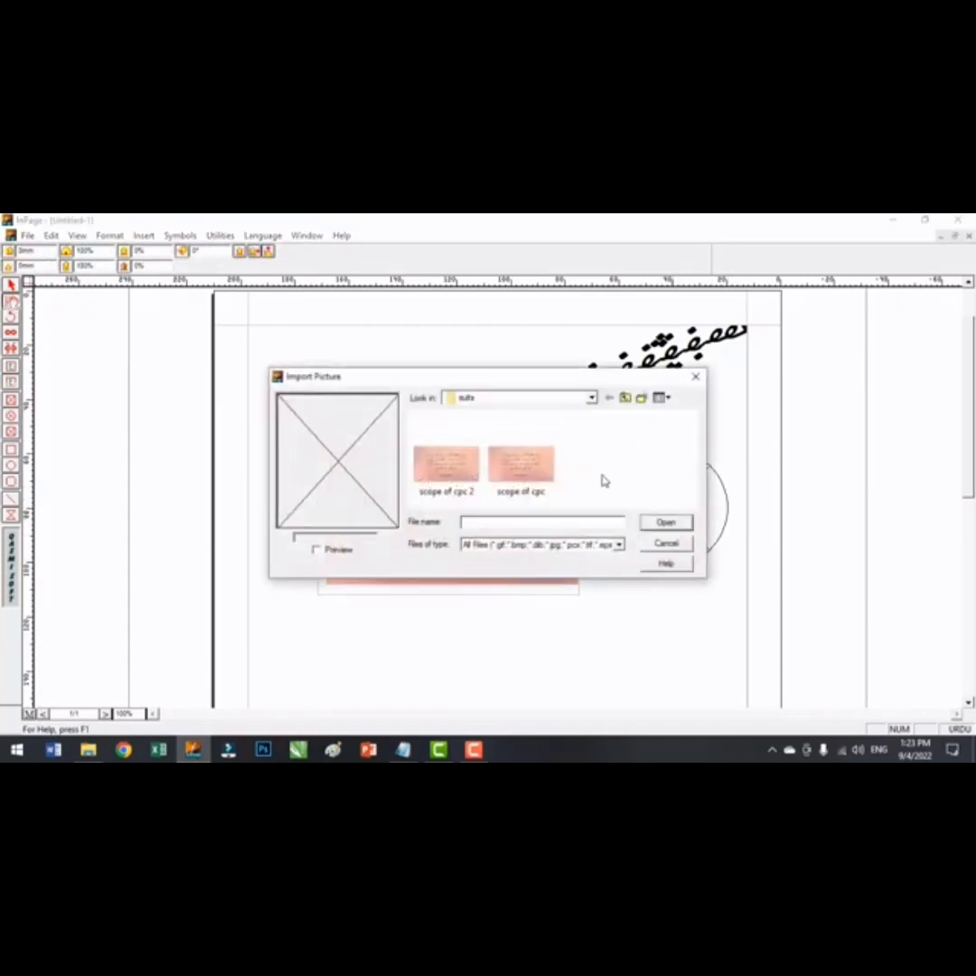
{"action": "double_click", "coordinate": [545, 477]}
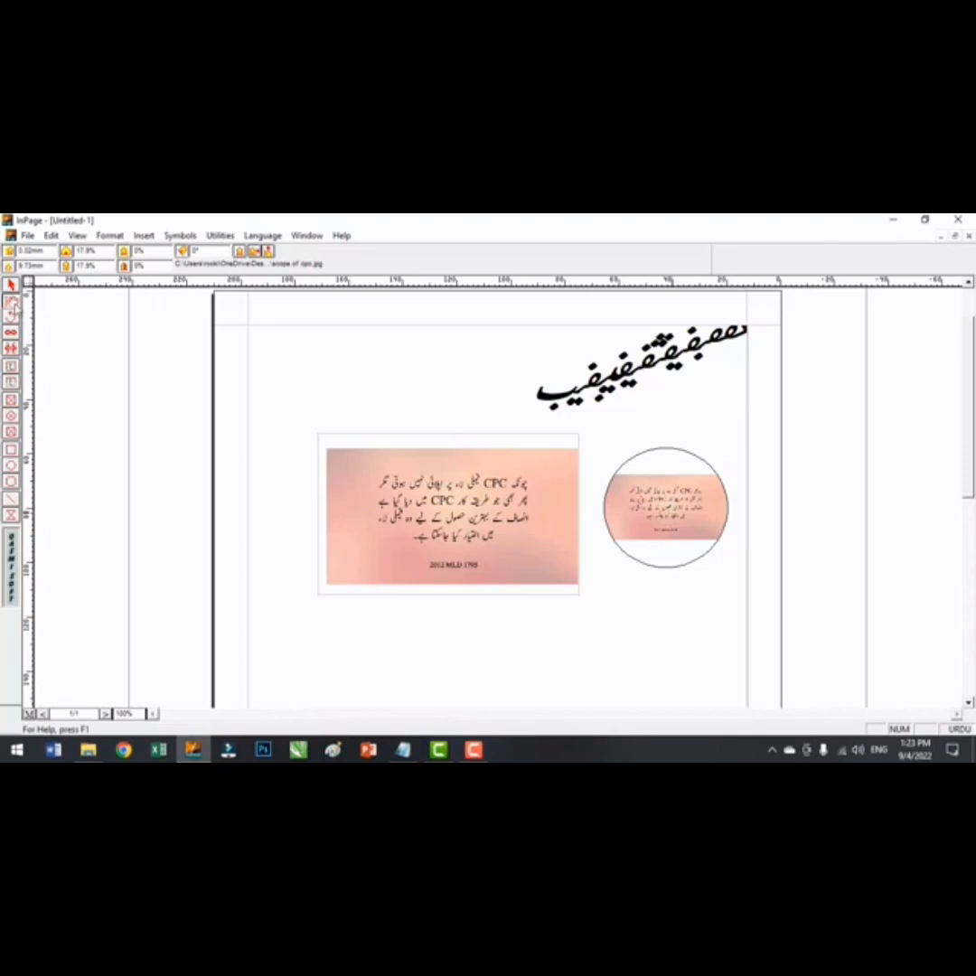
Nudge the picture inside the circular frame and move the circular box slightly higher on the page
{"action": "left_click_drag", "start_coordinate": [652, 499], "coordinate": [687, 450]}
{"action": "left_click", "coordinate": [10, 287]}
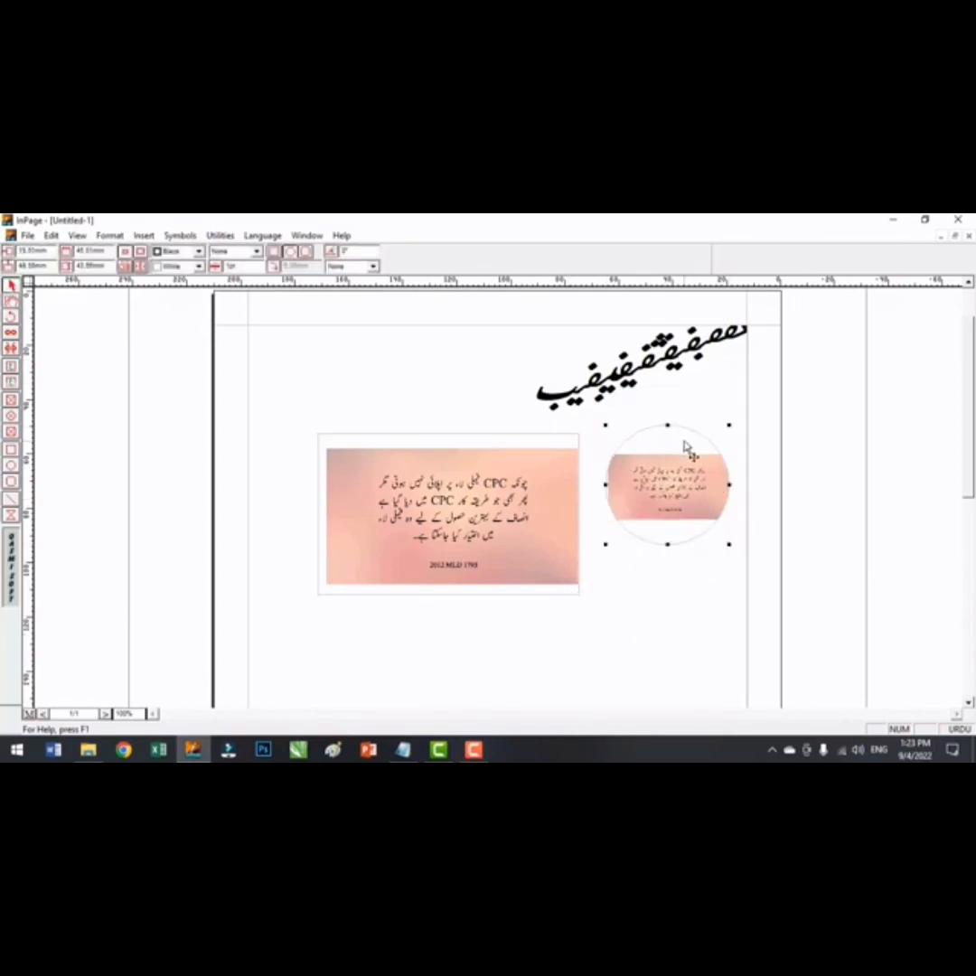
Draw a rounded-corner picture box about 67 mm by 34 mm below the circular one, and import and adjust "scope of cpc" in it
{"action": "left_click", "coordinate": [10, 366]}
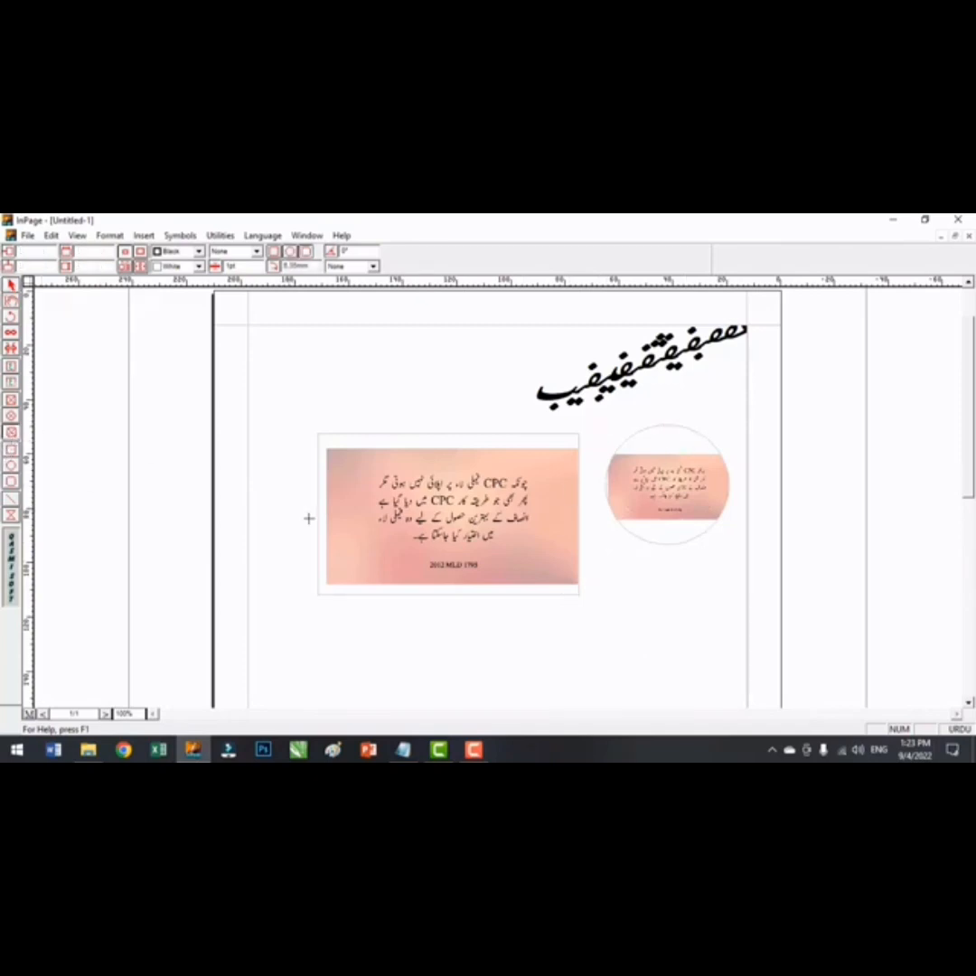
{"action": "mouse_move", "coordinate": [510, 623]}
{"action": "left_mouse_down"}
{"action": "mouse_move", "coordinate": [683, 709]}
{"action": "mouse_move", "coordinate": [679, 649]}
{"action": "mouse_move", "coordinate": [692, 659]}
{"action": "left_mouse_up"}
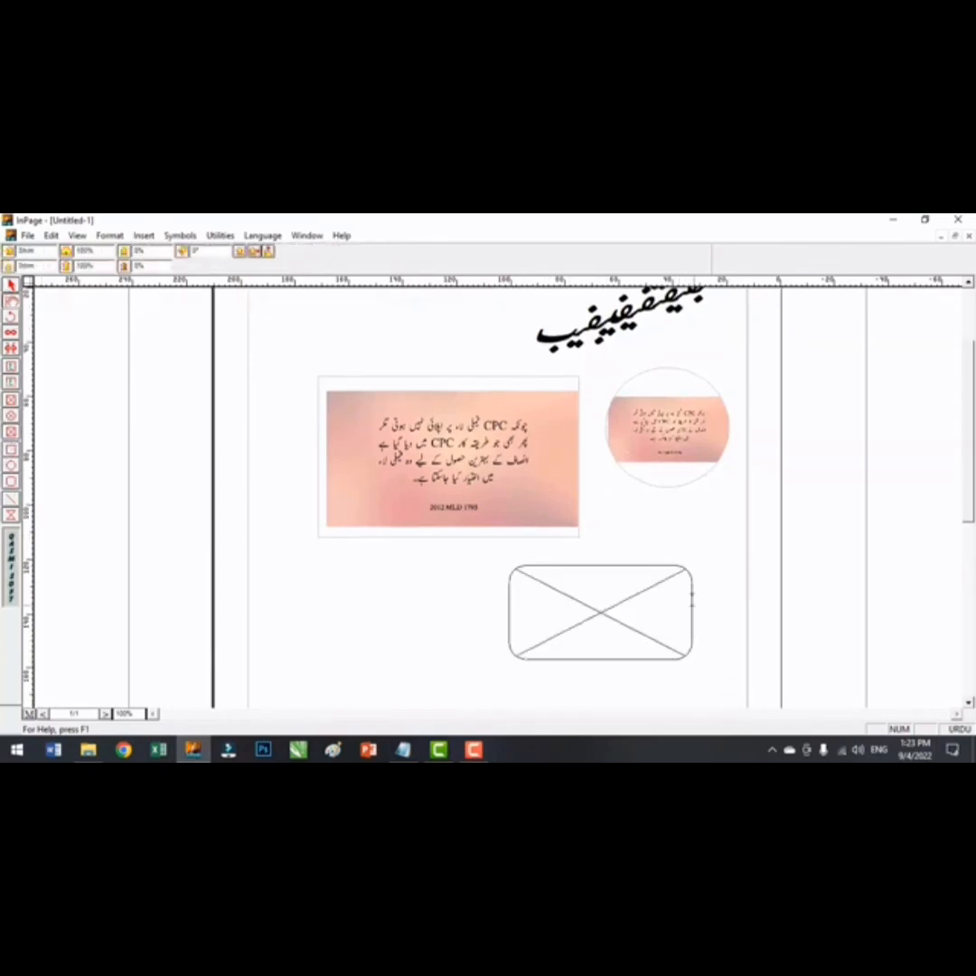
{"action": "double_click", "coordinate": [598, 617]}
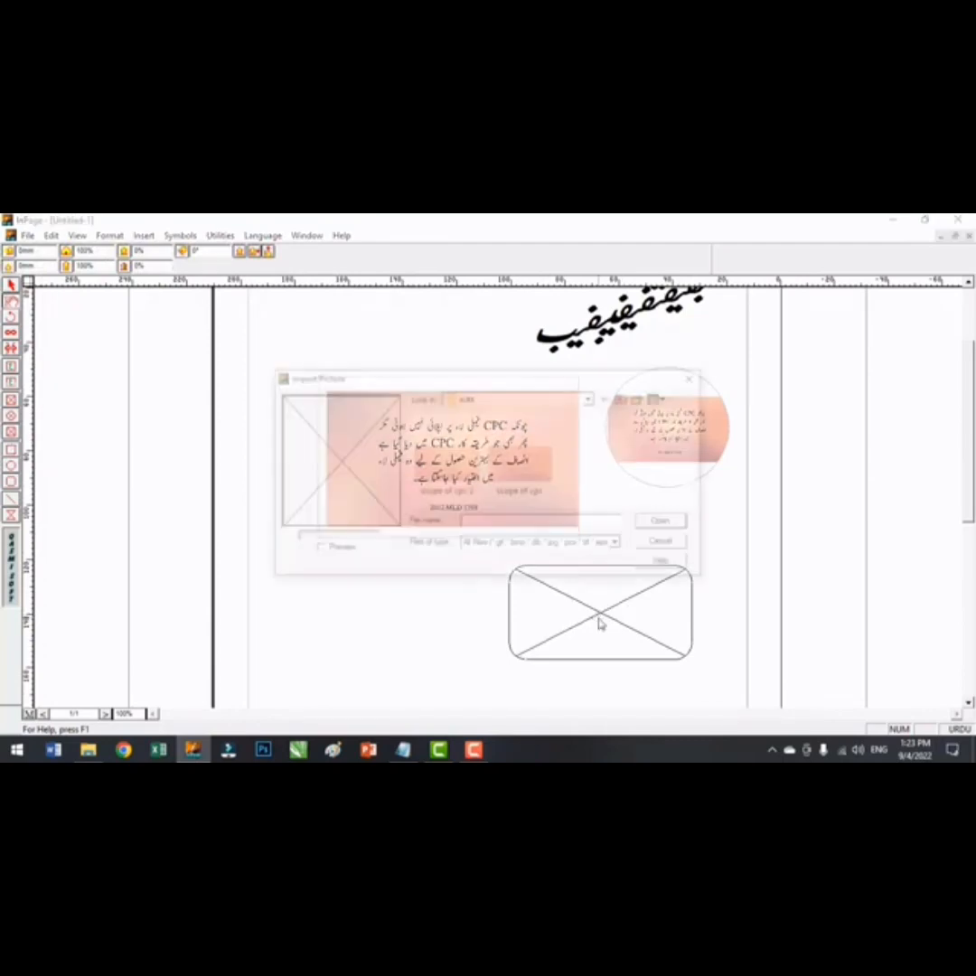
{"action": "left_click", "coordinate": [667, 546]}
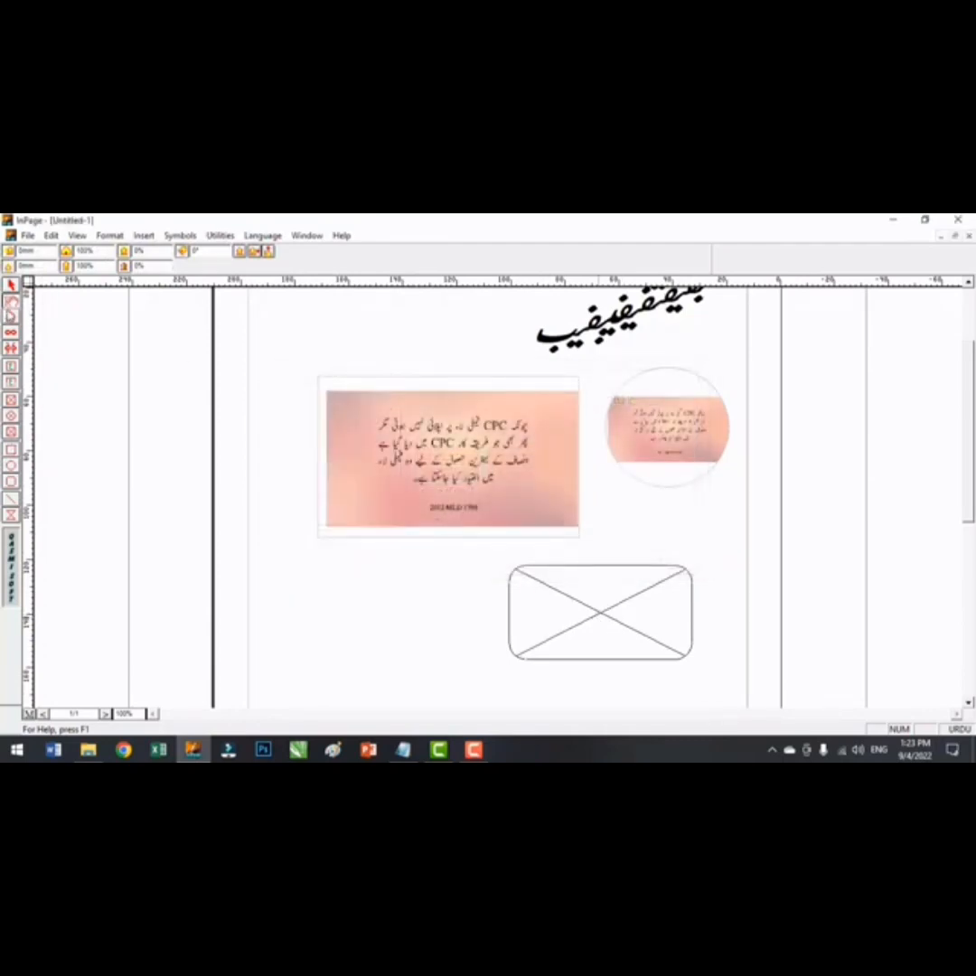
{"action": "double_click", "coordinate": [619, 619]}
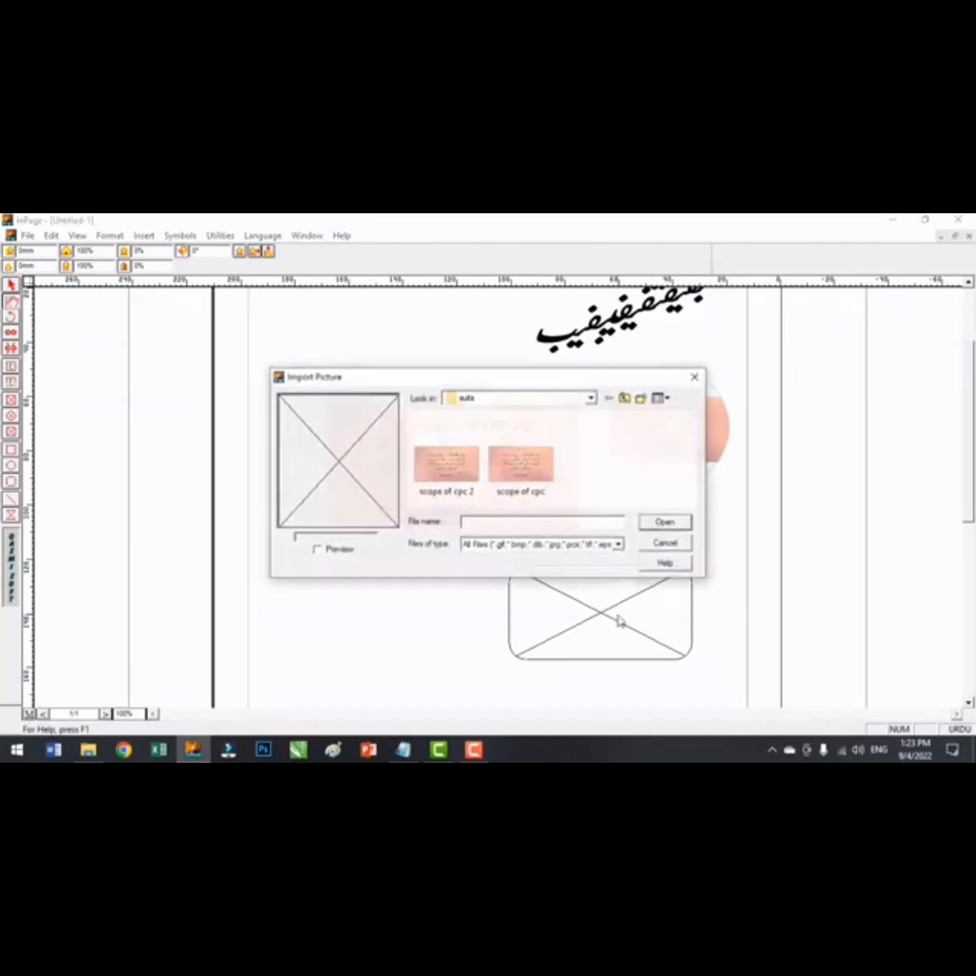
{"action": "double_click", "coordinate": [522, 465]}
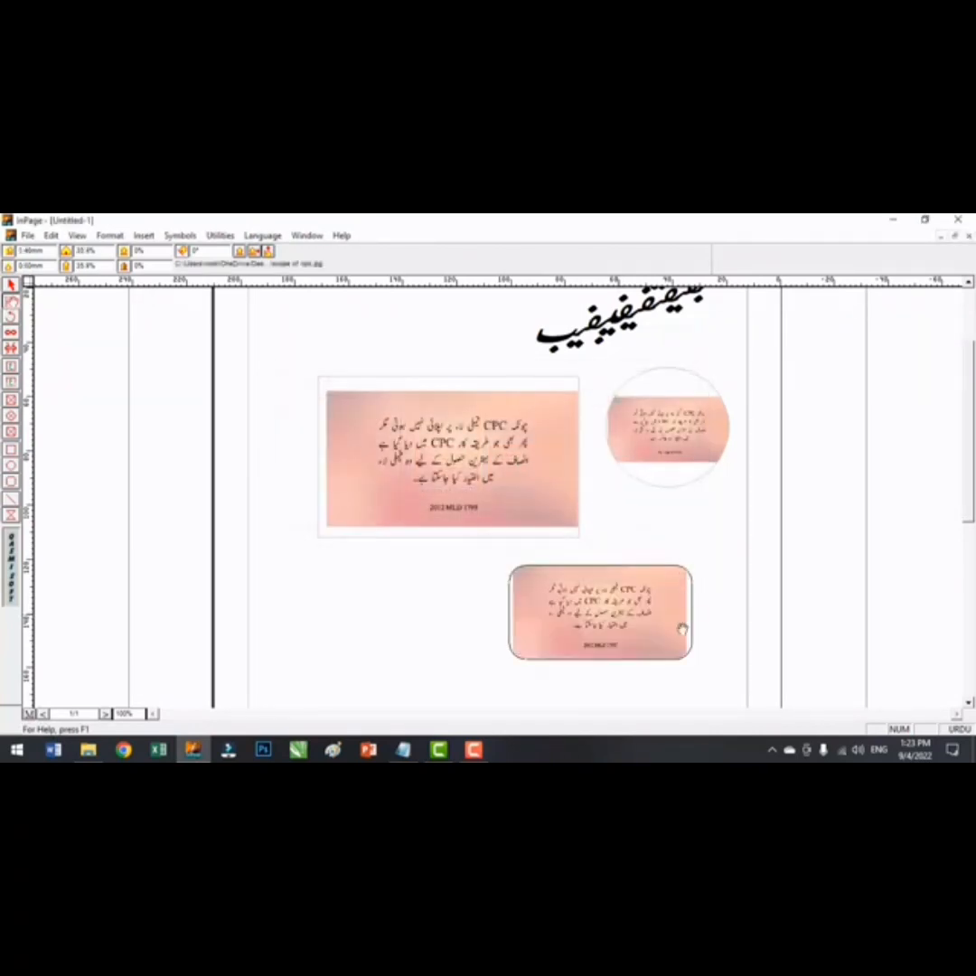
{"action": "mouse_move", "coordinate": [643, 631]}
{"action": "left_mouse_down"}
{"action": "mouse_move", "coordinate": [652, 623]}
{"action": "mouse_move", "coordinate": [647, 633]}
{"action": "left_mouse_up"}
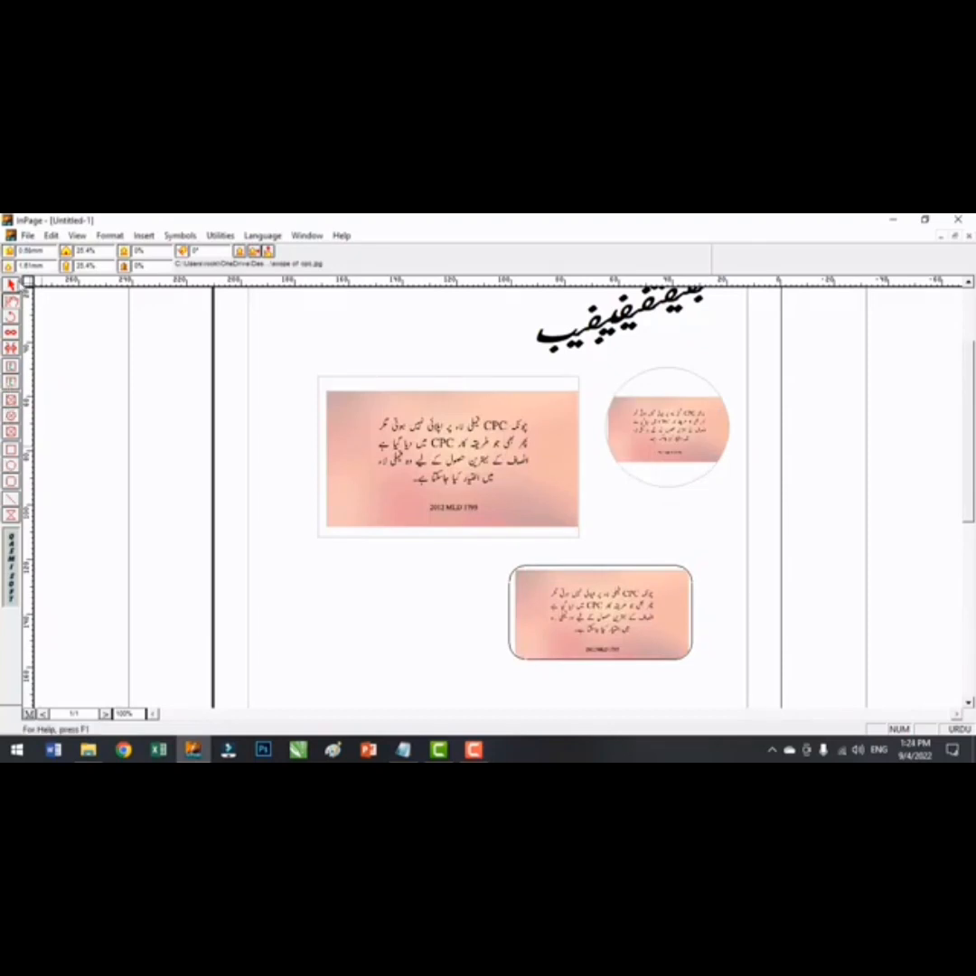
Delete the rectangular, circular and rounded-corner picture boxes from the page
{"action": "left_click", "coordinate": [11, 283]}
{"action": "left_click", "coordinate": [549, 425]}
{"action": "key", "text": "Delete"}
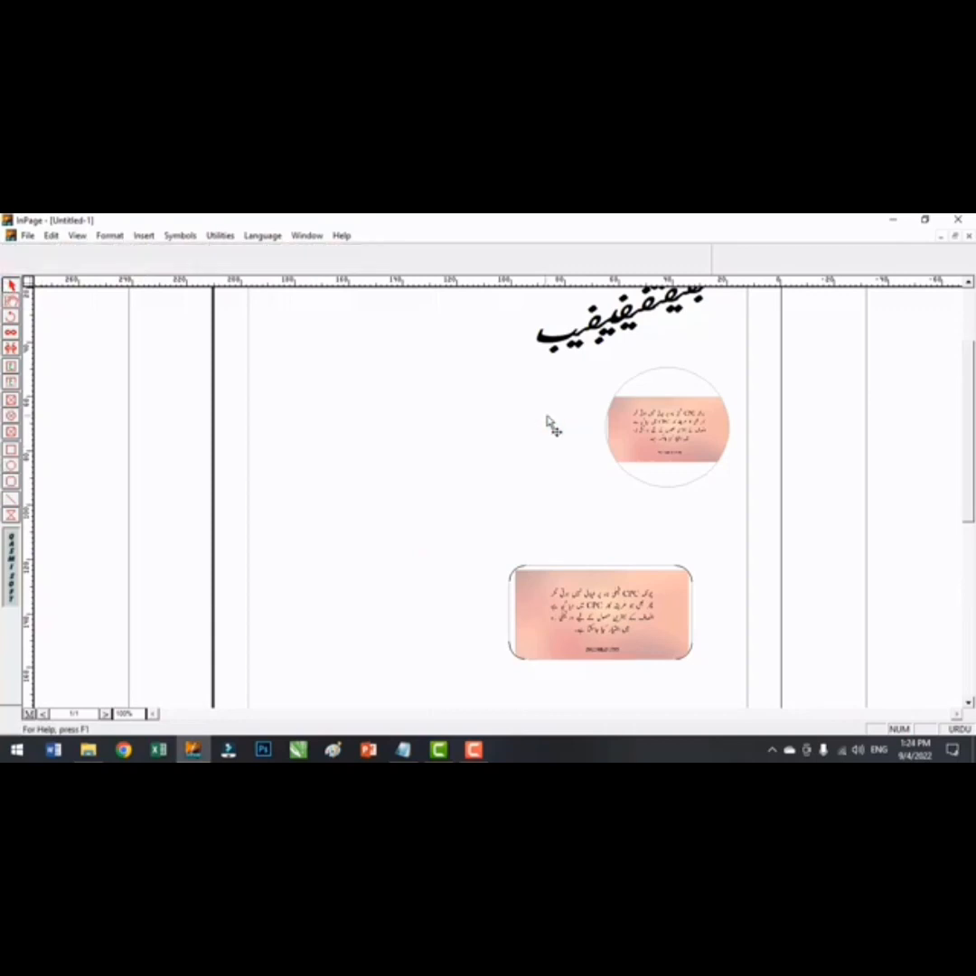
{"action": "left_click", "coordinate": [673, 427]}
{"action": "key", "text": "Delete"}
{"action": "left_click", "coordinate": [673, 602]}
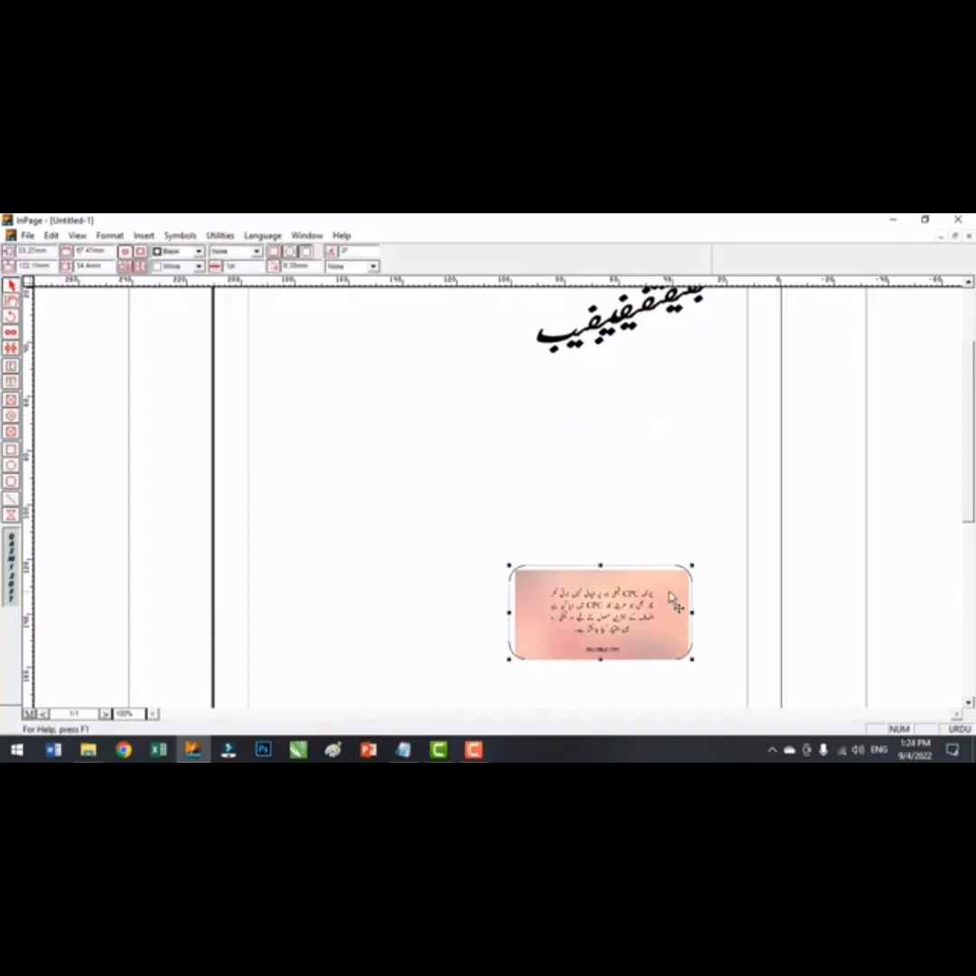
{"action": "key", "text": "Delete"}
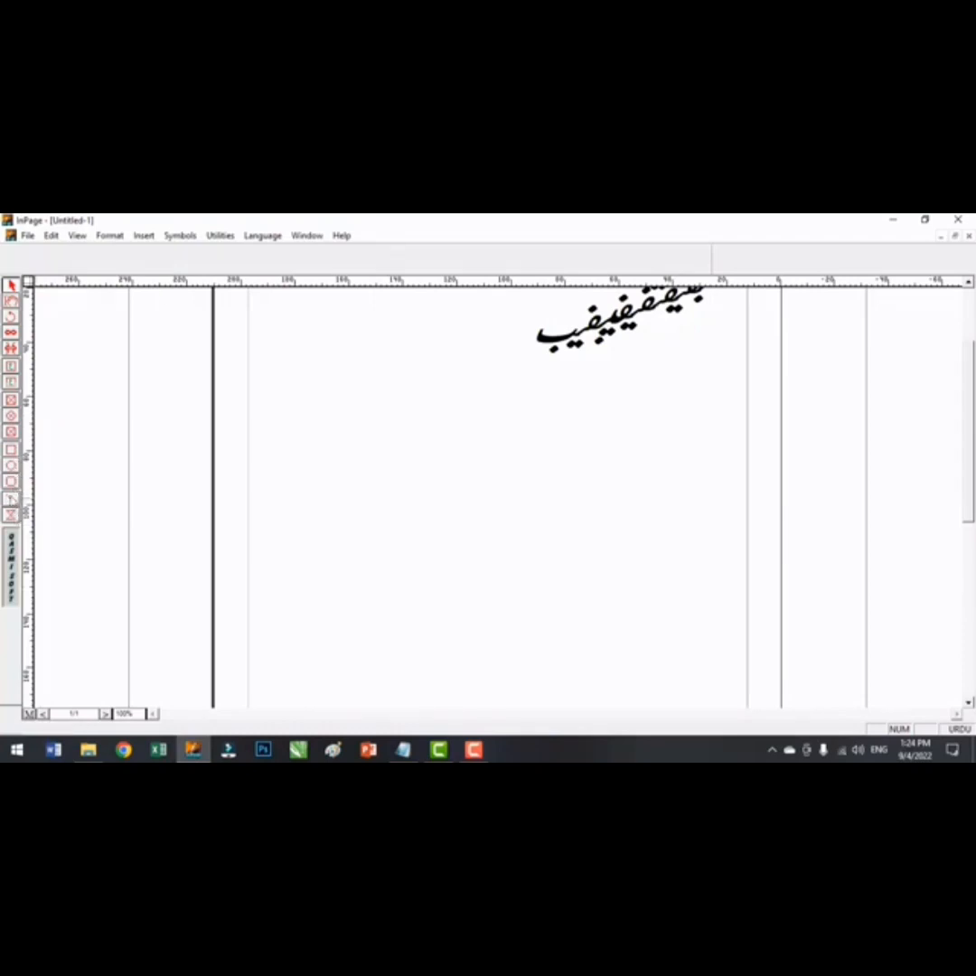
Draw a rectangle about 145 by 56 mm, with an ellipse inside it and a rounded-corner rectangle about 59 by 60 mm overlapping its right edge
{"action": "left_click", "coordinate": [10, 450]}
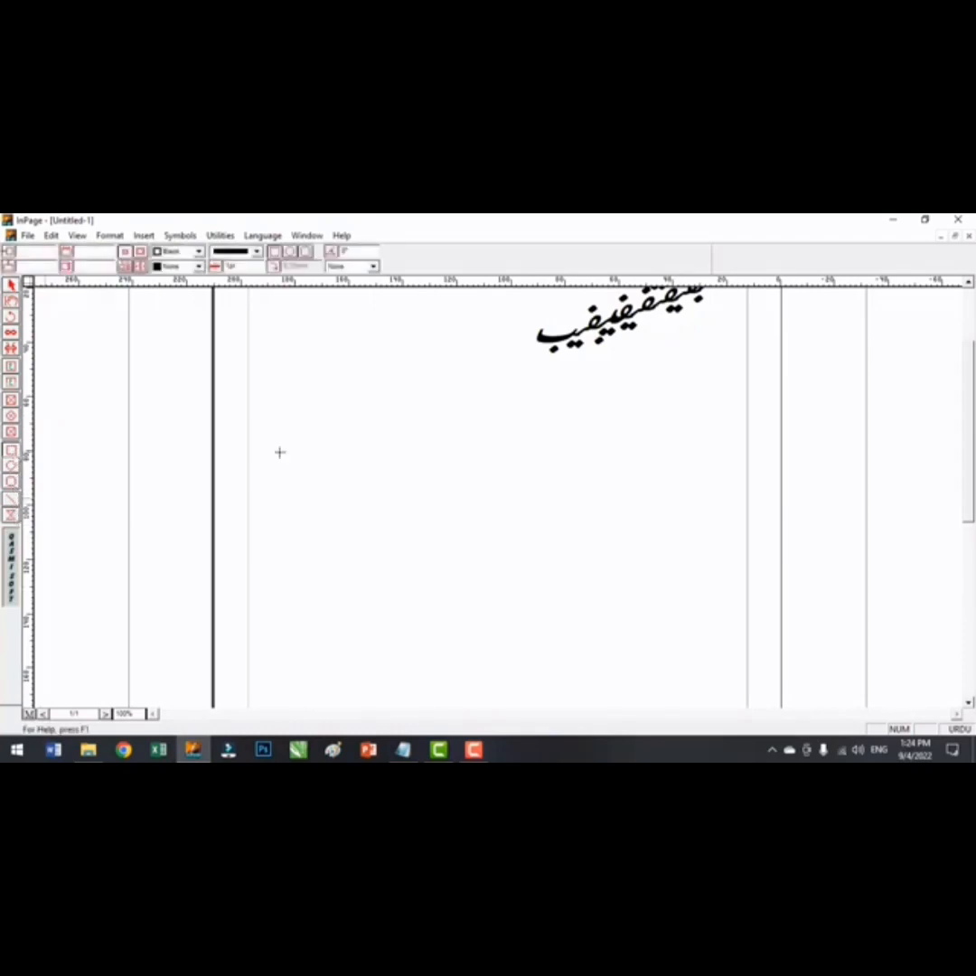
{"action": "left_click_drag", "start_coordinate": [274, 410], "coordinate": [666, 561]}
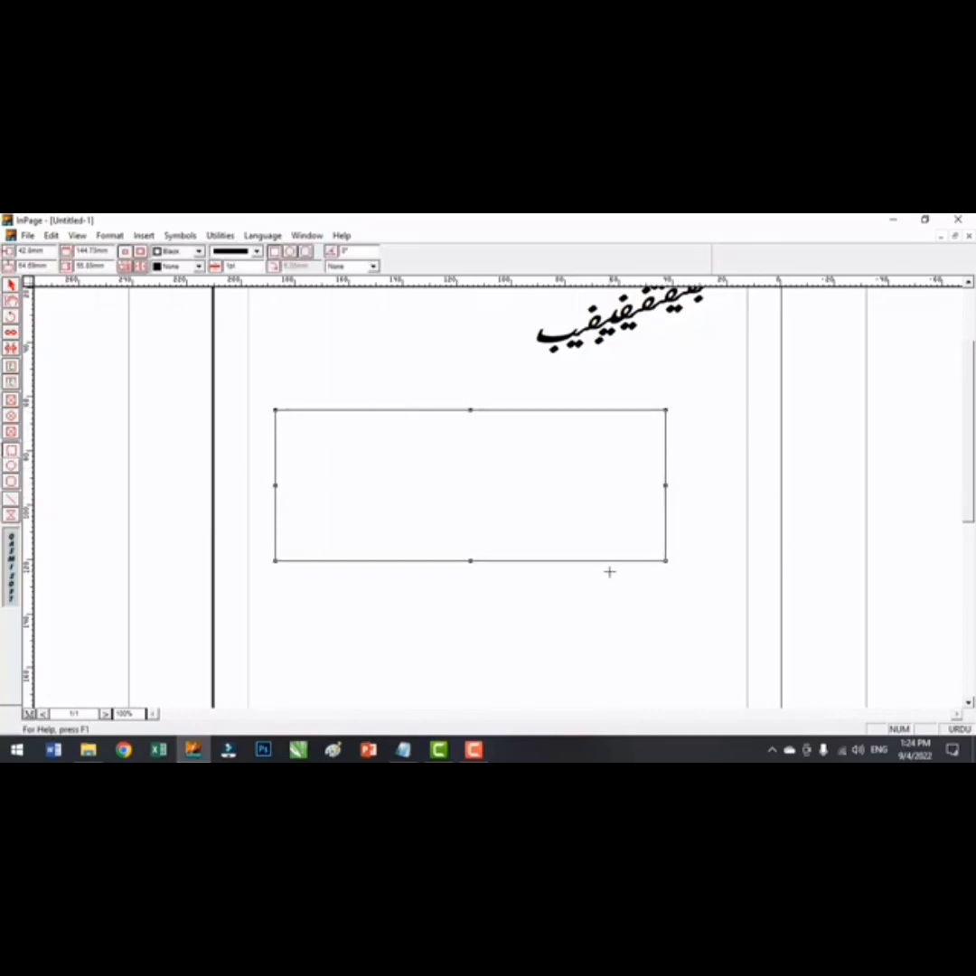
{"action": "left_click", "coordinate": [11, 464]}
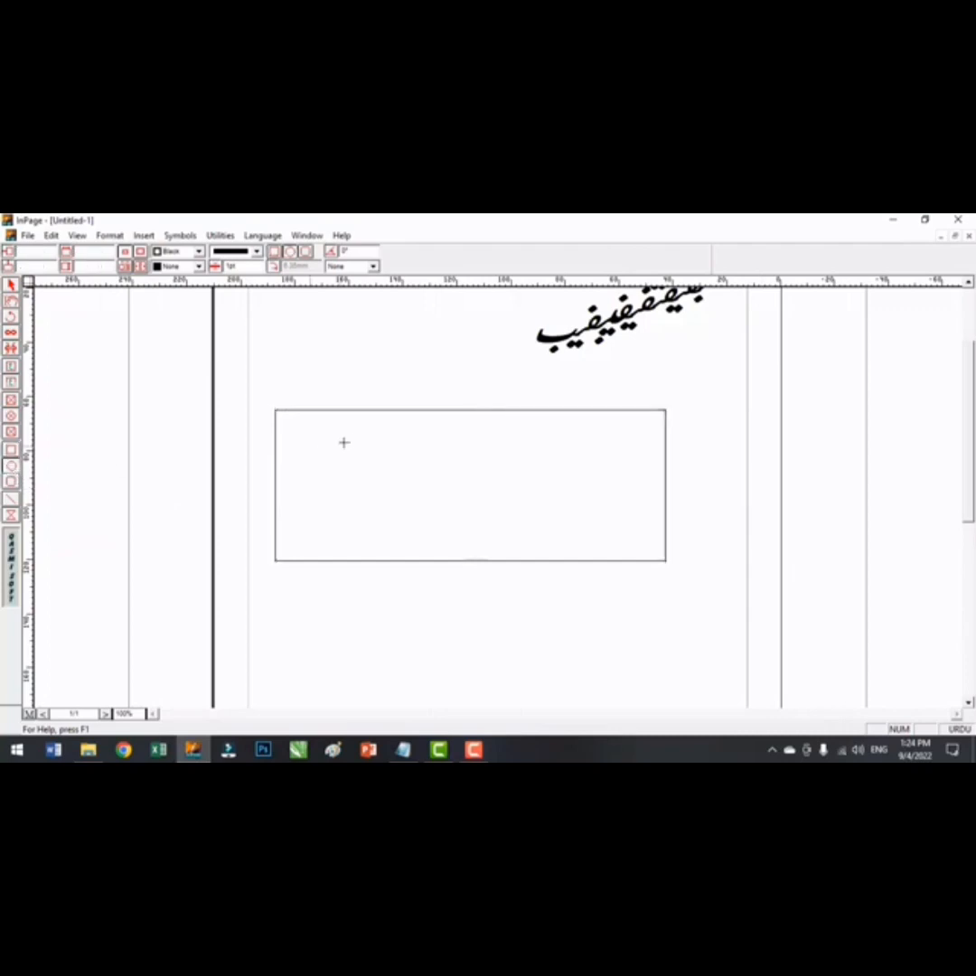
{"action": "left_click_drag", "start_coordinate": [351, 427], "coordinate": [543, 561]}
{"action": "left_click", "coordinate": [11, 484]}
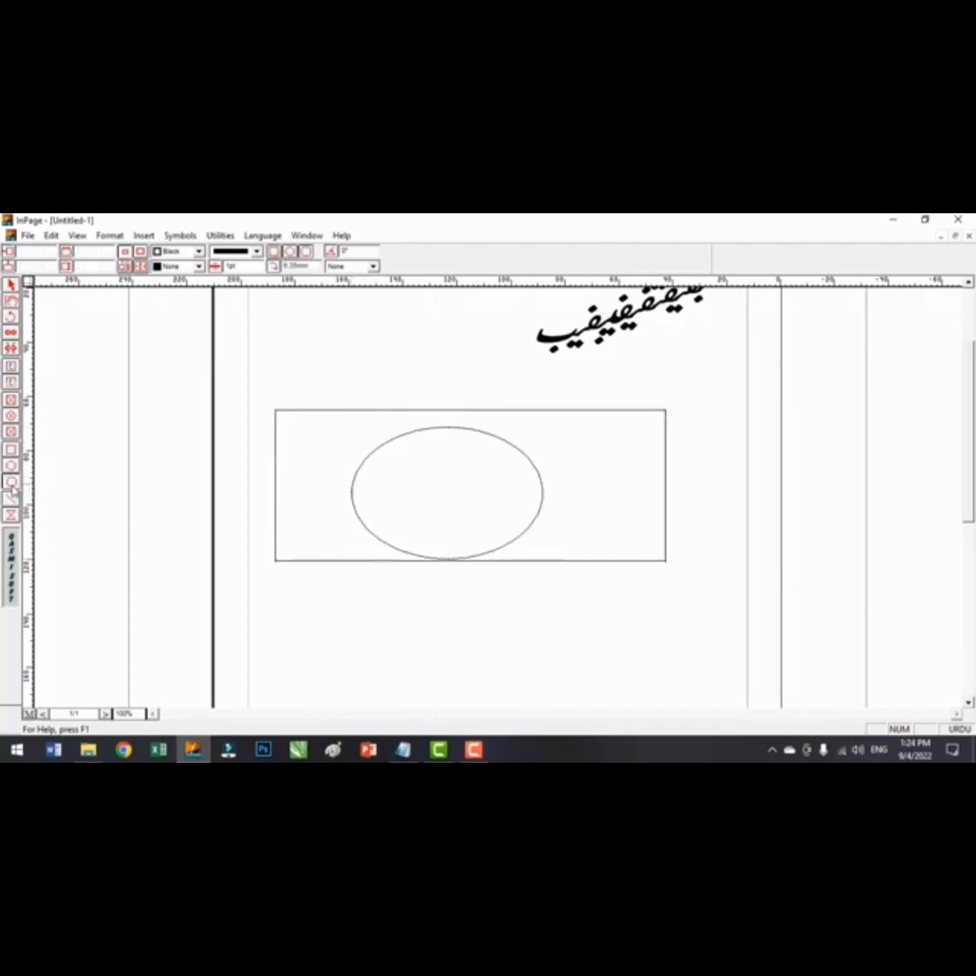
{"action": "left_click_drag", "start_coordinate": [587, 421], "coordinate": [747, 584]}
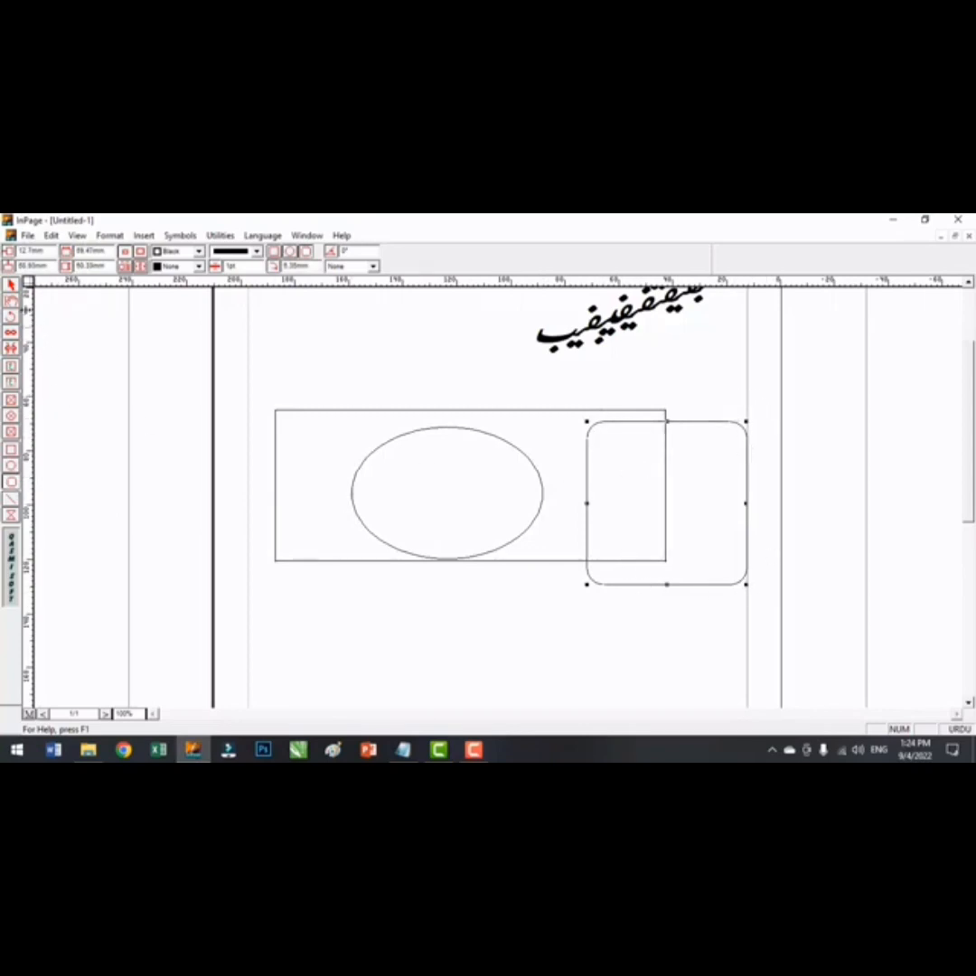
Delete the plain rectangle, the rounded-corner rectangle and the ellipse from the page
{"action": "left_click", "coordinate": [10, 286]}
{"action": "left_click", "coordinate": [569, 444]}
{"action": "left_click", "coordinate": [644, 434]}
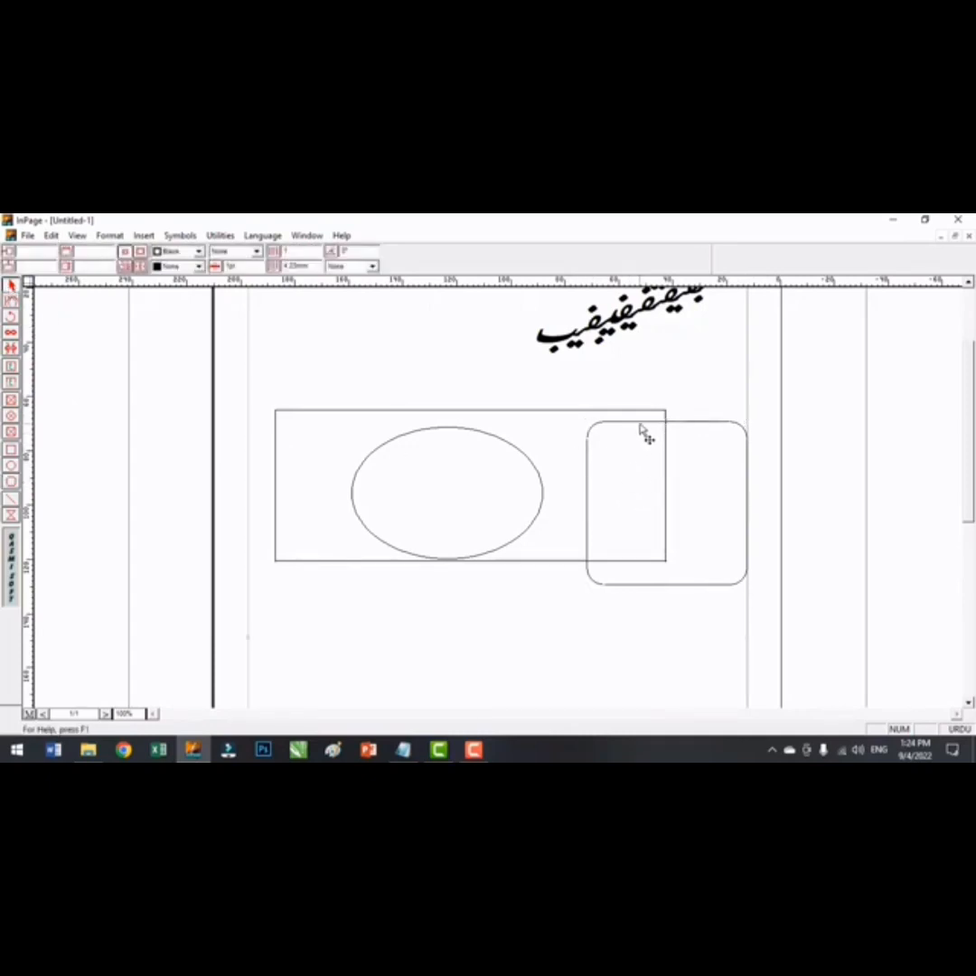
{"action": "key", "text": "Delete"}
{"action": "left_click", "coordinate": [628, 422]}
{"action": "key", "text": "Delete"}
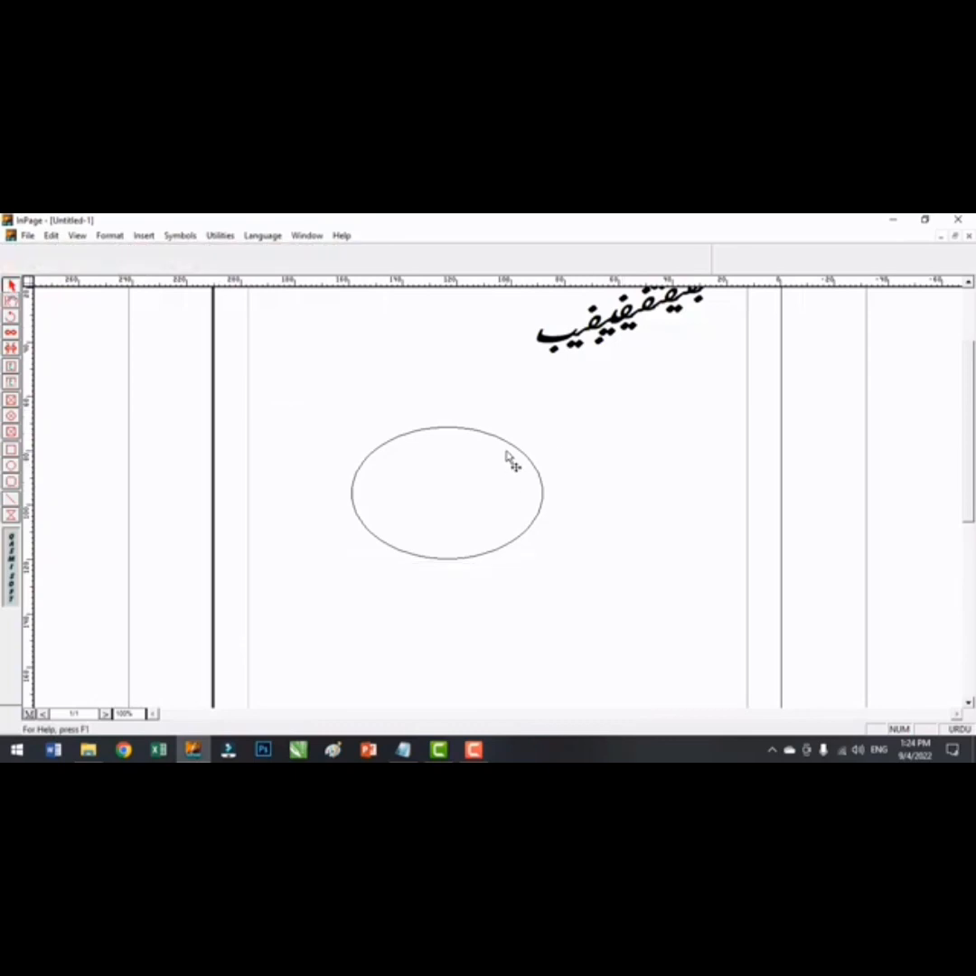
{"action": "left_click", "coordinate": [515, 451]}
{"action": "key", "text": "Delete"}
Draw a horizontal line across the middle of the page and a polygon about 105 by 40 mm below it
{"action": "left_click", "coordinate": [13, 502]}
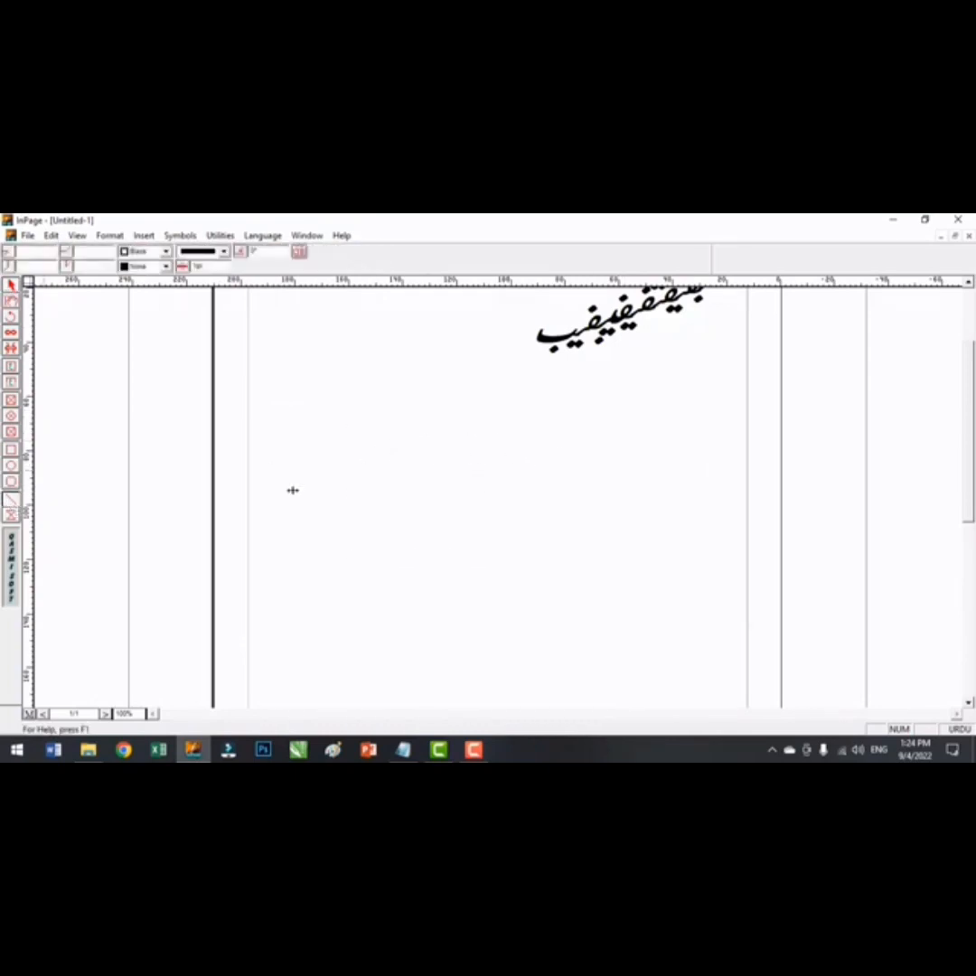
{"action": "left_click_drag", "start_coordinate": [308, 474], "coordinate": [678, 543]}
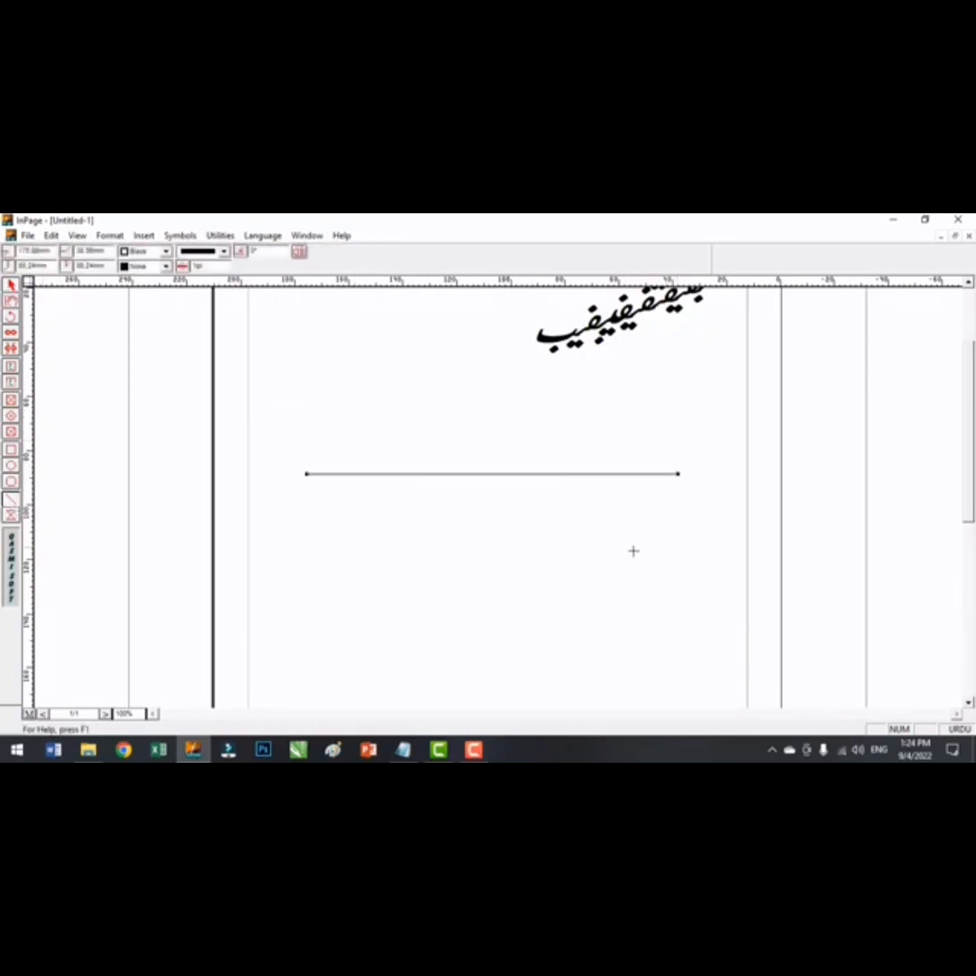
{"action": "left_click", "coordinate": [11, 515]}
{"action": "left_click_drag", "start_coordinate": [379, 510], "coordinate": [662, 619]}
{"action": "left_click_drag", "start_coordinate": [660, 509], "coordinate": [659, 510]}
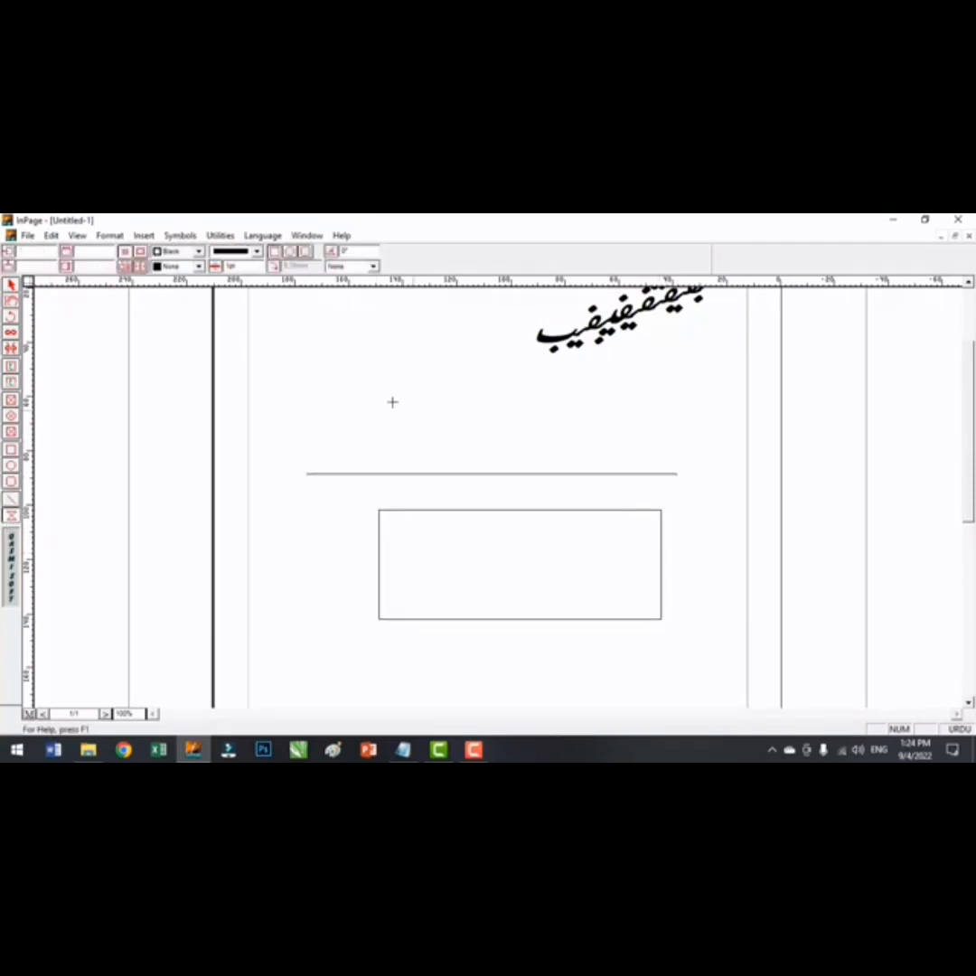
Reshape the polygon into an irregular figure by moving its corners and pulling new corner points out of its upper and lower edges
{"action": "left_click", "coordinate": [12, 284]}
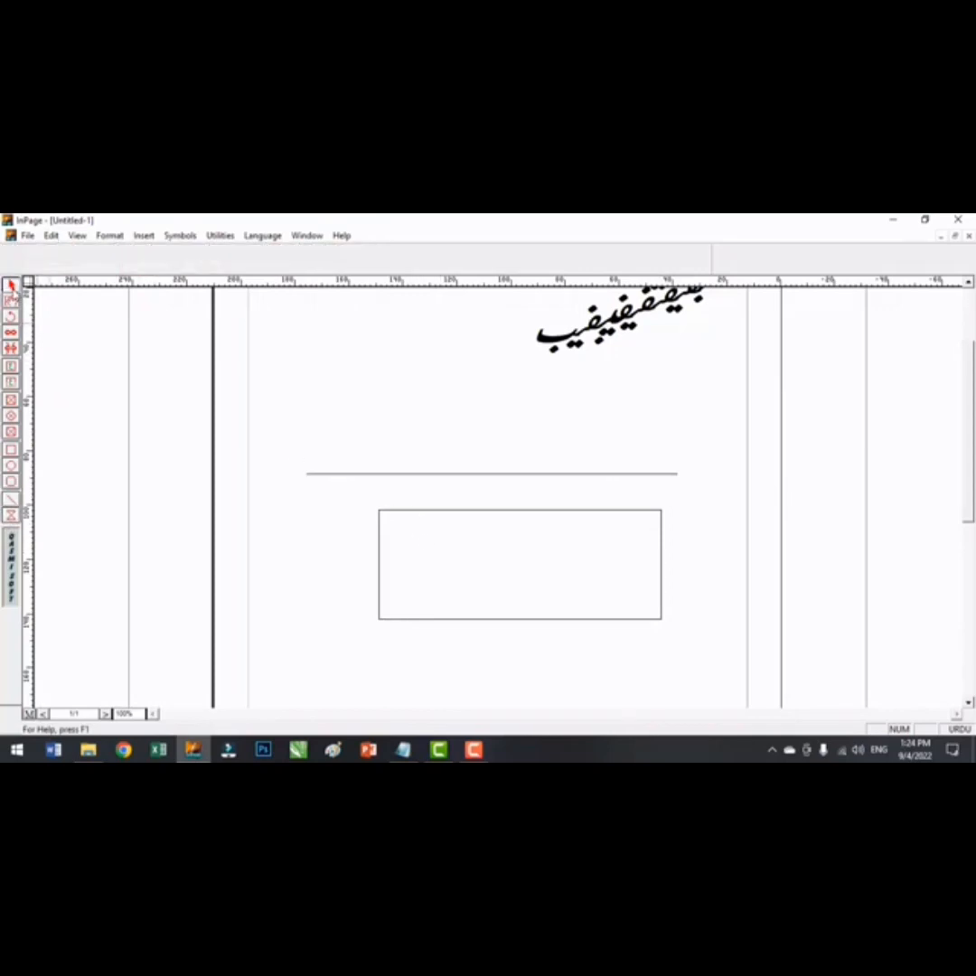
{"action": "left_click", "coordinate": [390, 524]}
{"action": "left_click_drag", "start_coordinate": [378, 510], "coordinate": [425, 538]}
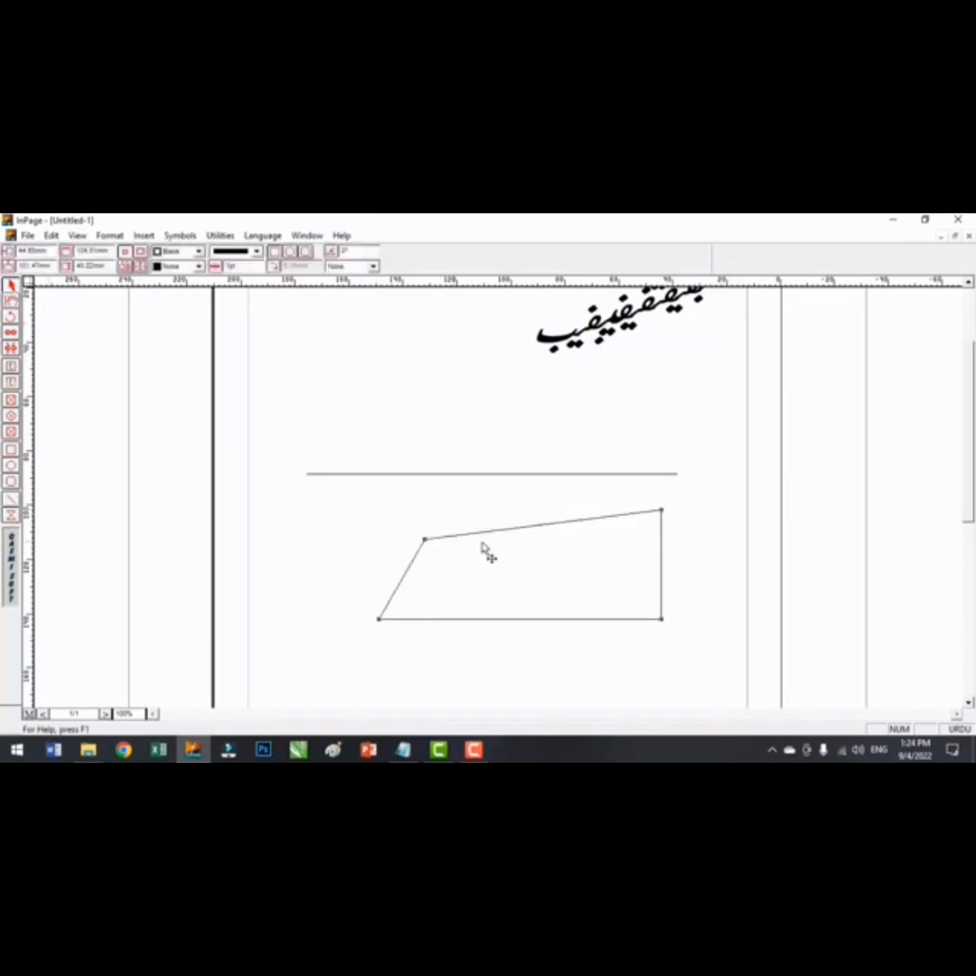
{"action": "left_click_drag", "start_coordinate": [661, 510], "coordinate": [635, 441]}
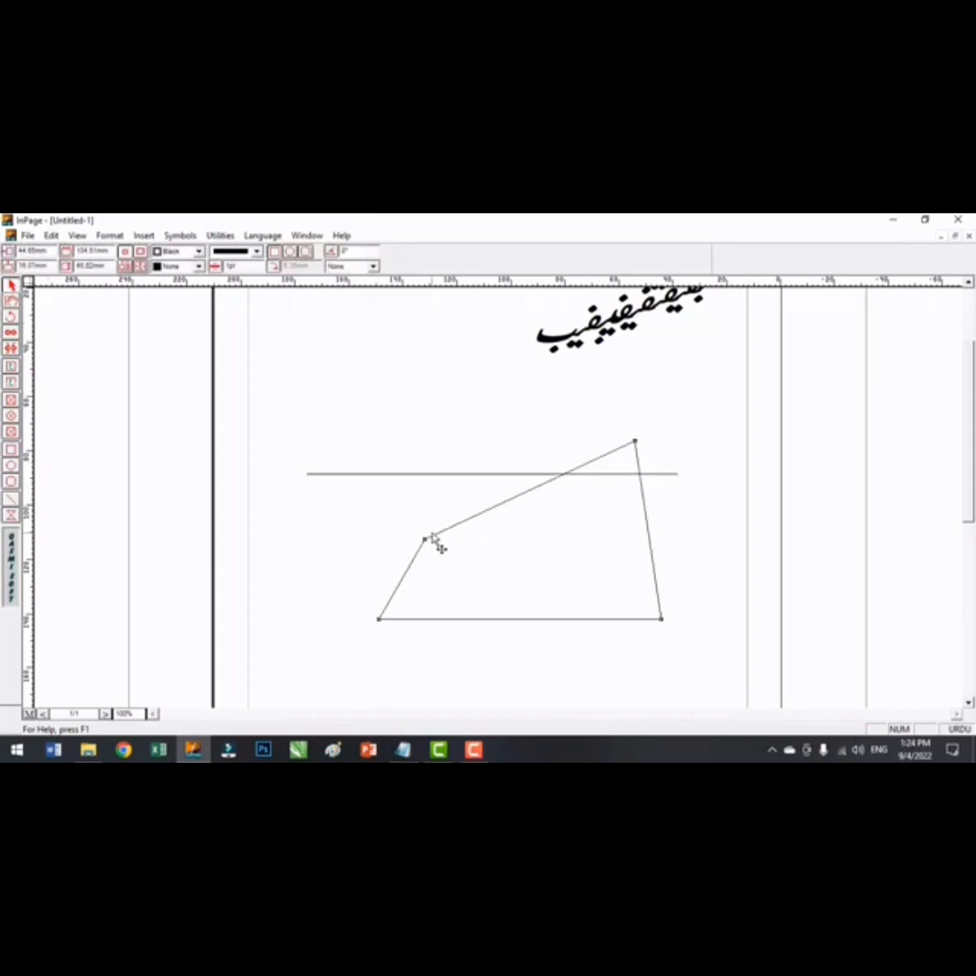
{"action": "left_click_drag", "start_coordinate": [575, 546], "coordinate": [579, 548]}
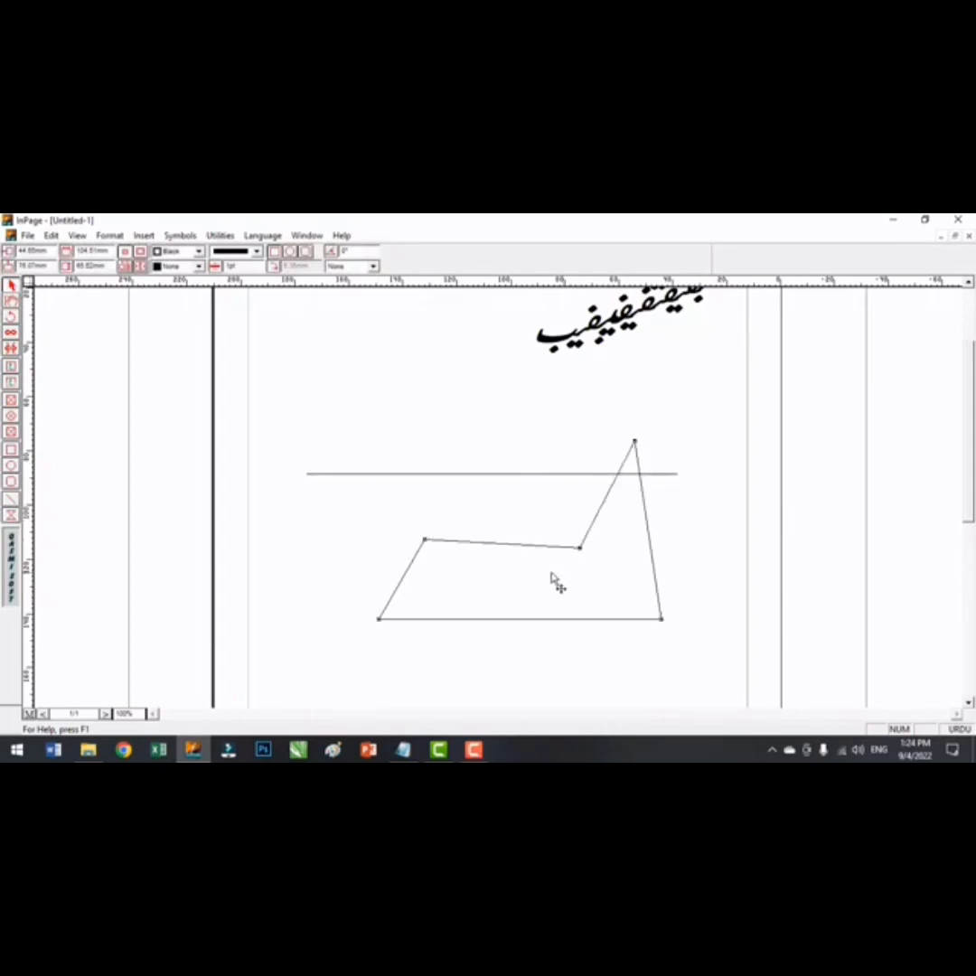
{"action": "double_click", "coordinate": [497, 543]}
{"action": "left_click", "coordinate": [597, 371]}
{"action": "left_click_drag", "start_coordinate": [420, 619], "coordinate": [562, 680]}
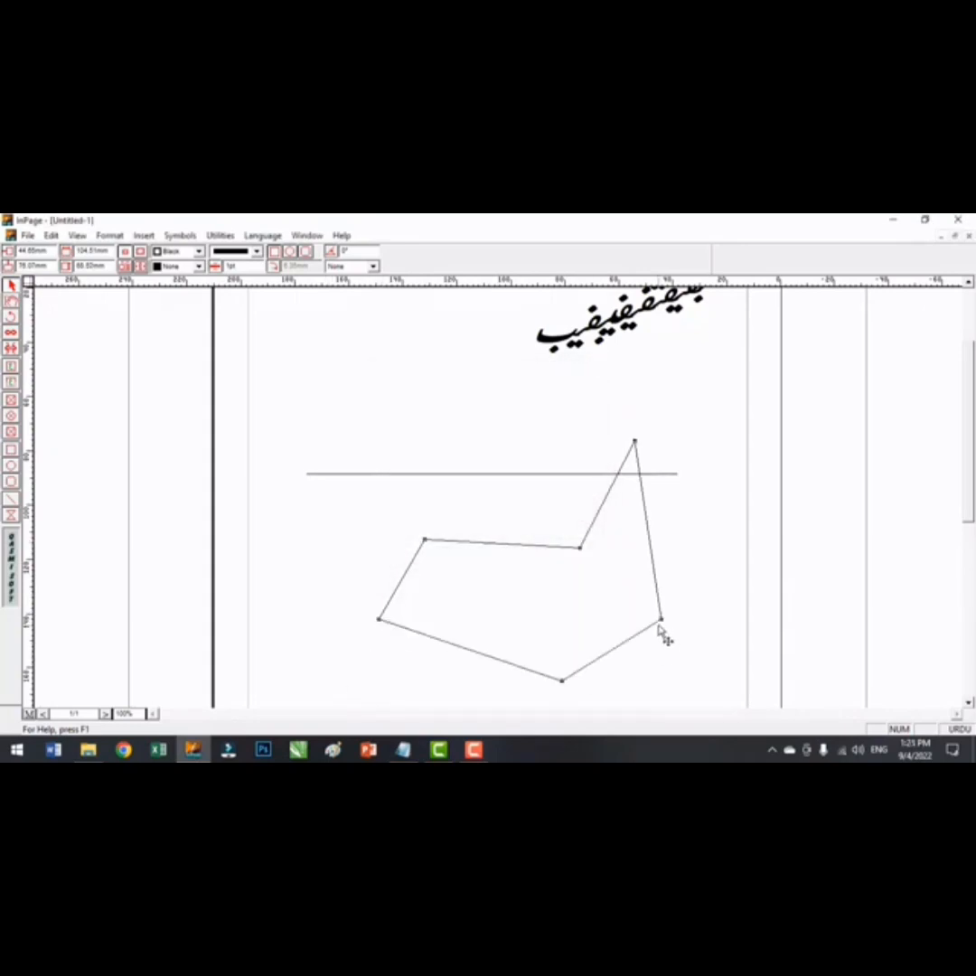
{"action": "left_click_drag", "start_coordinate": [661, 619], "coordinate": [475, 631]}
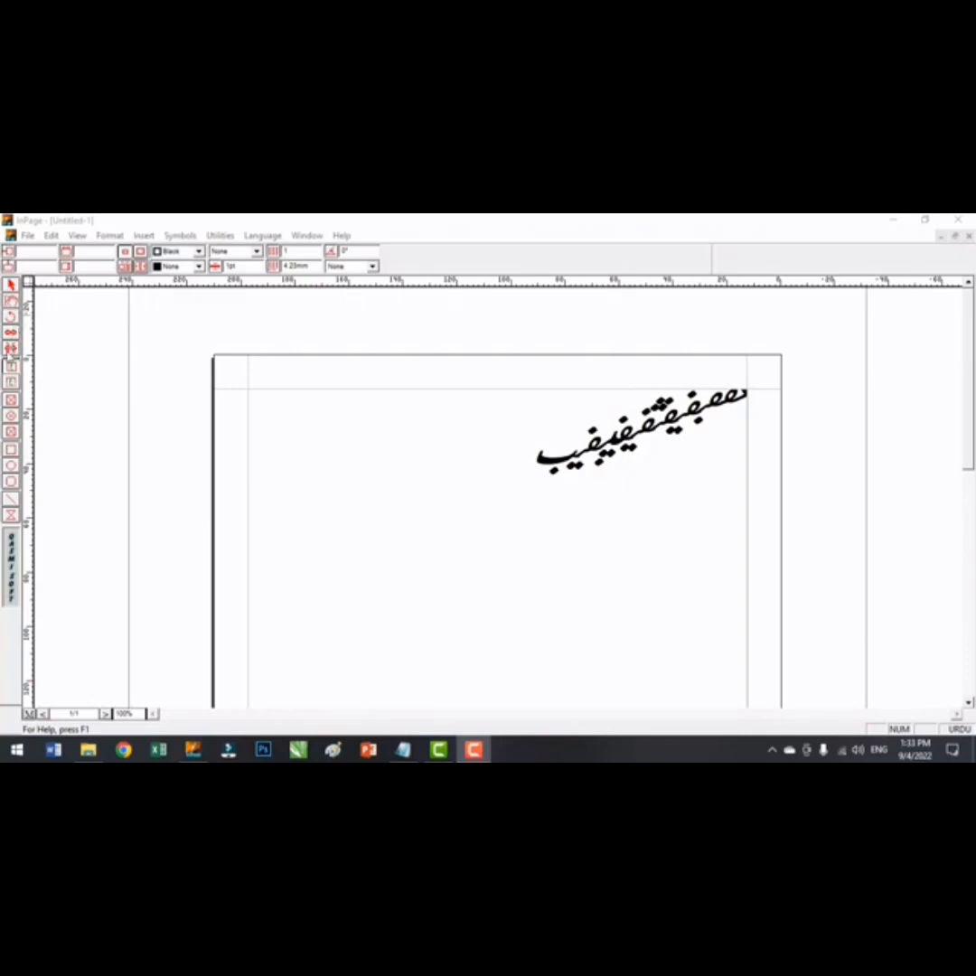
{"action": "left_click", "coordinate": [94, 221]}
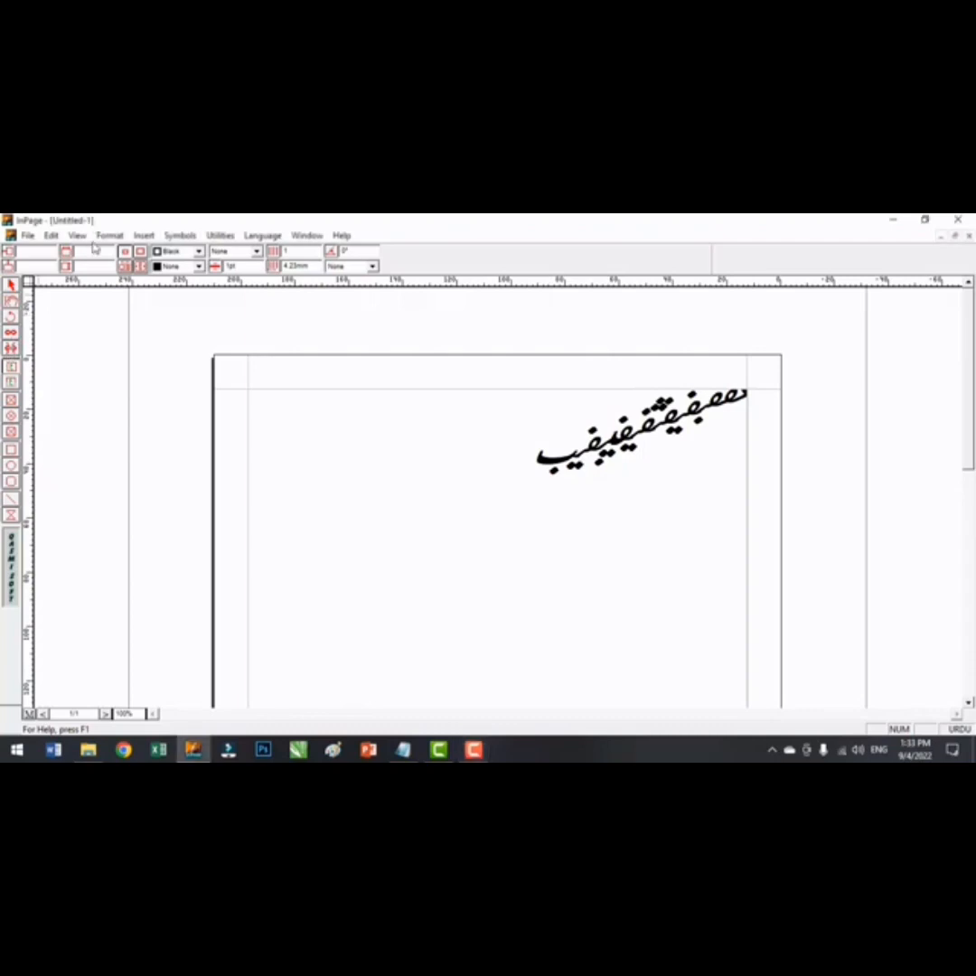
{"action": "left_click", "coordinate": [69, 375]}
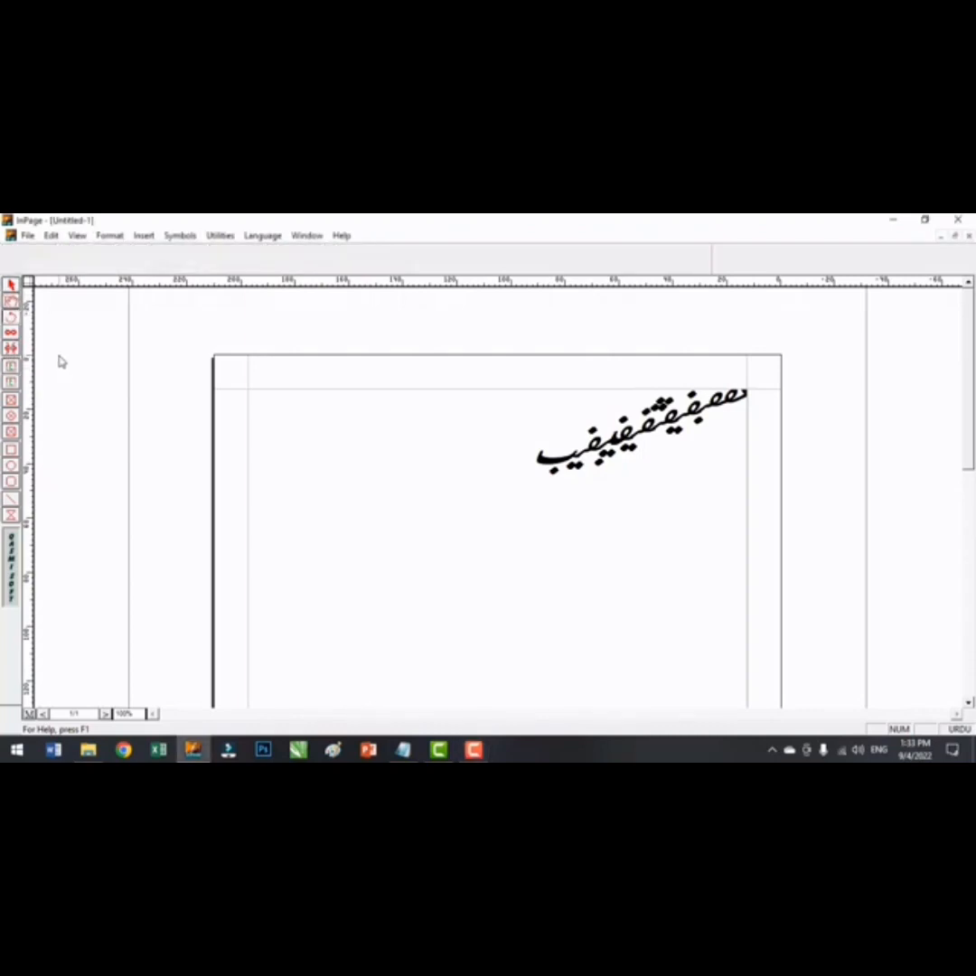
{"action": "left_click", "coordinate": [12, 368]}
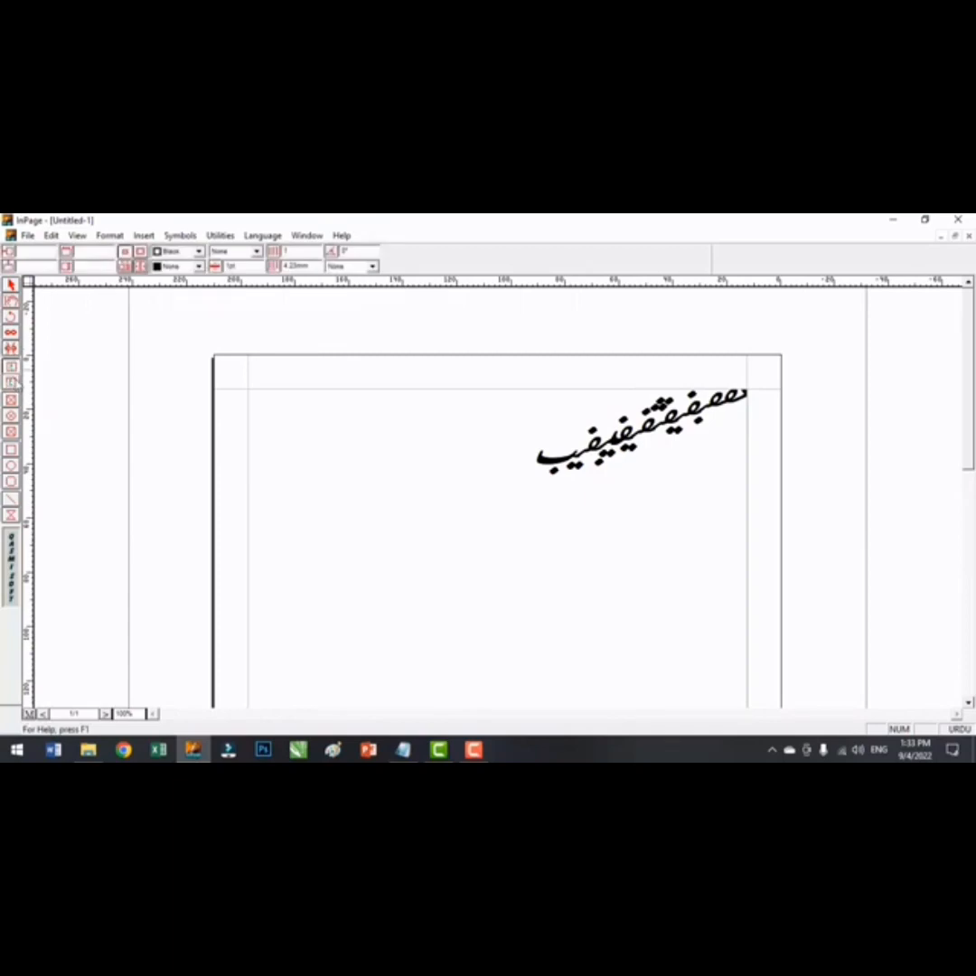
{"action": "left_click", "coordinate": [13, 386]}
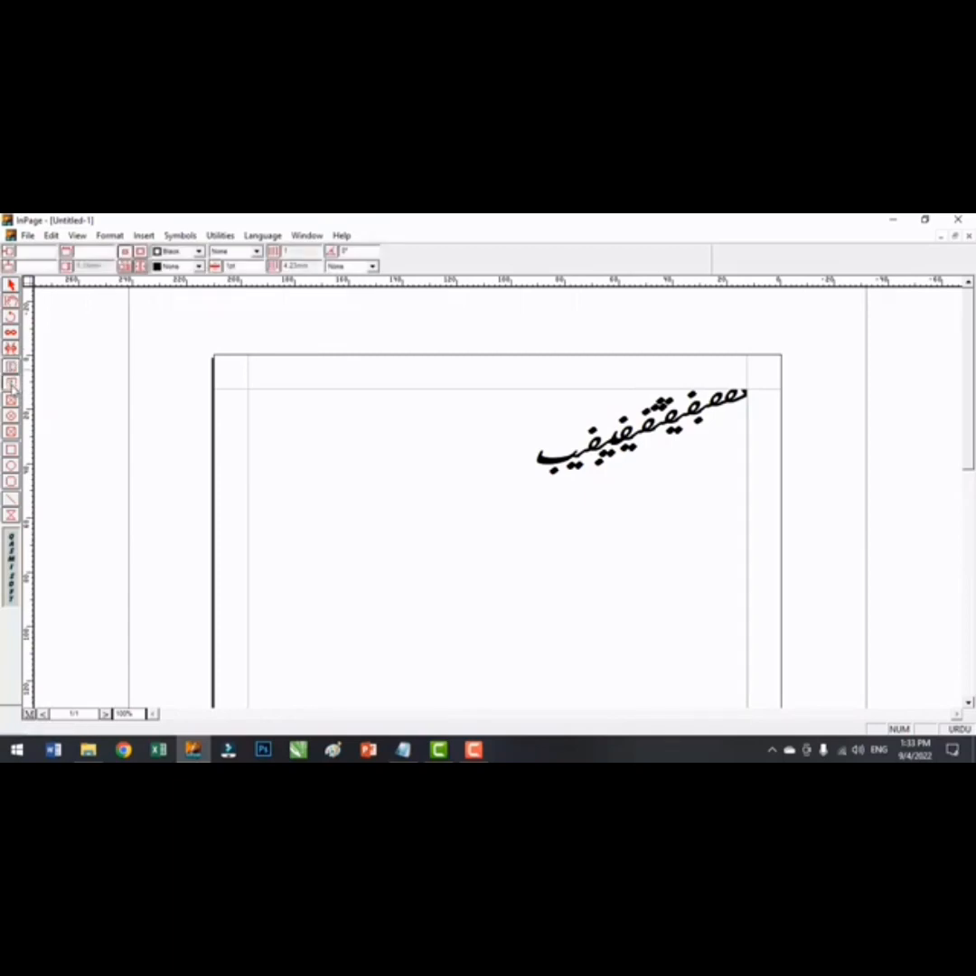
{"action": "left_click", "coordinate": [12, 401]}
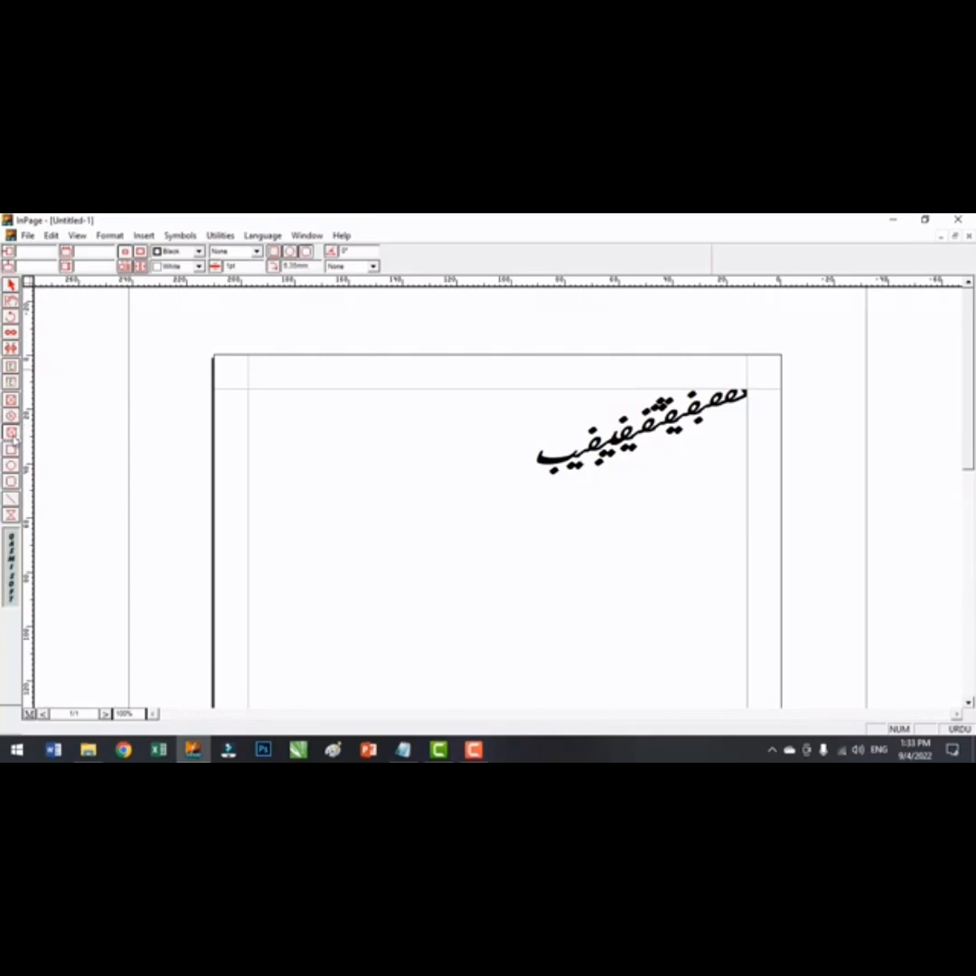
{"action": "left_click", "coordinate": [11, 449]}
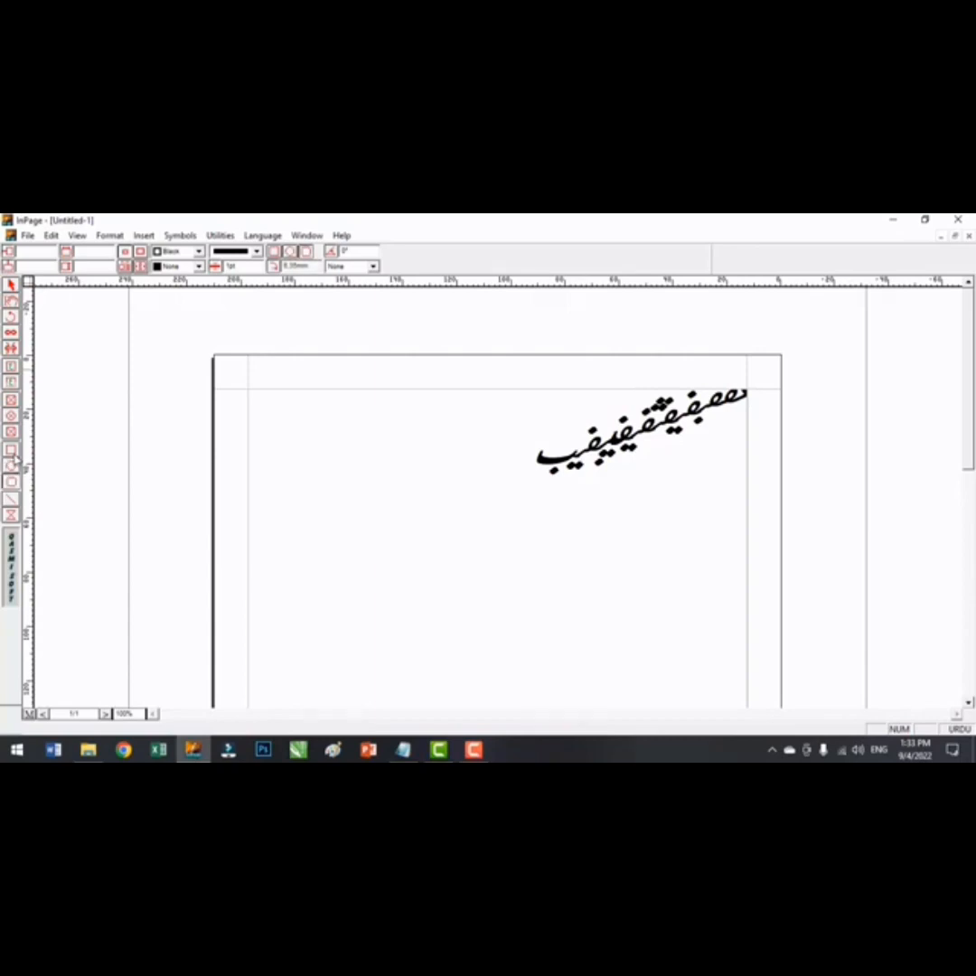
{"action": "left_click", "coordinate": [14, 458]}
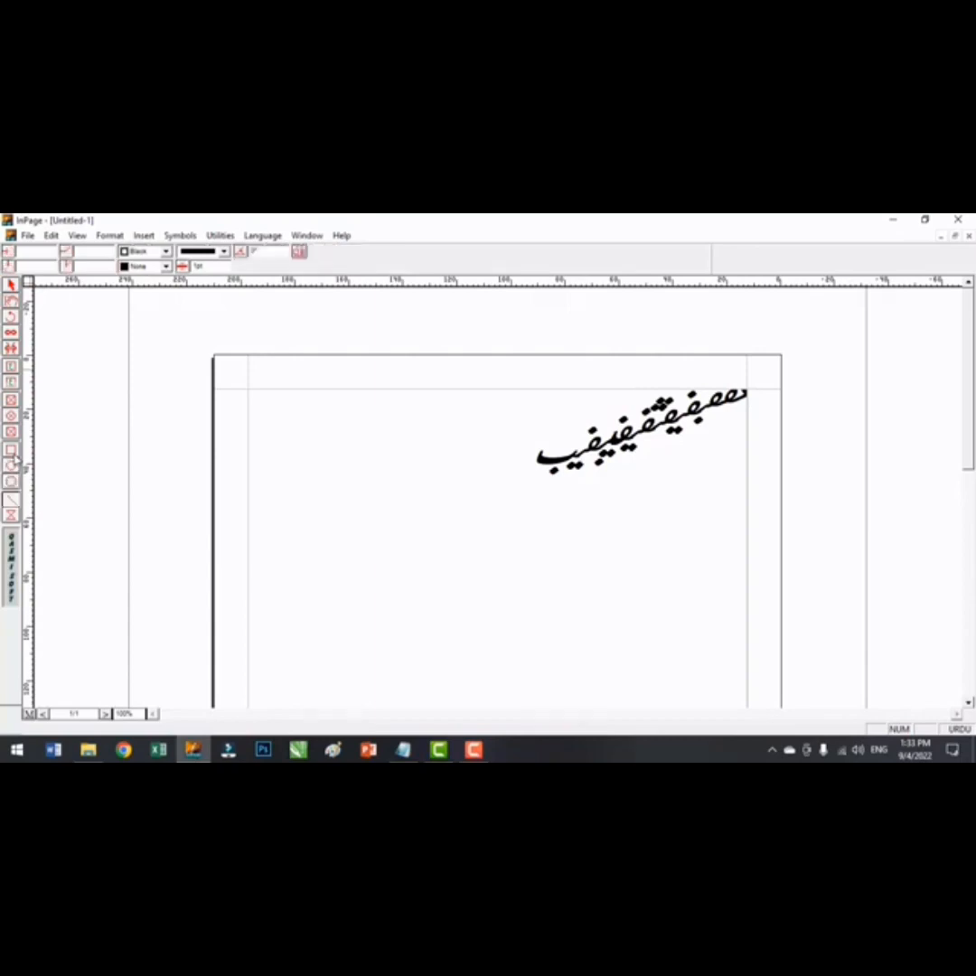